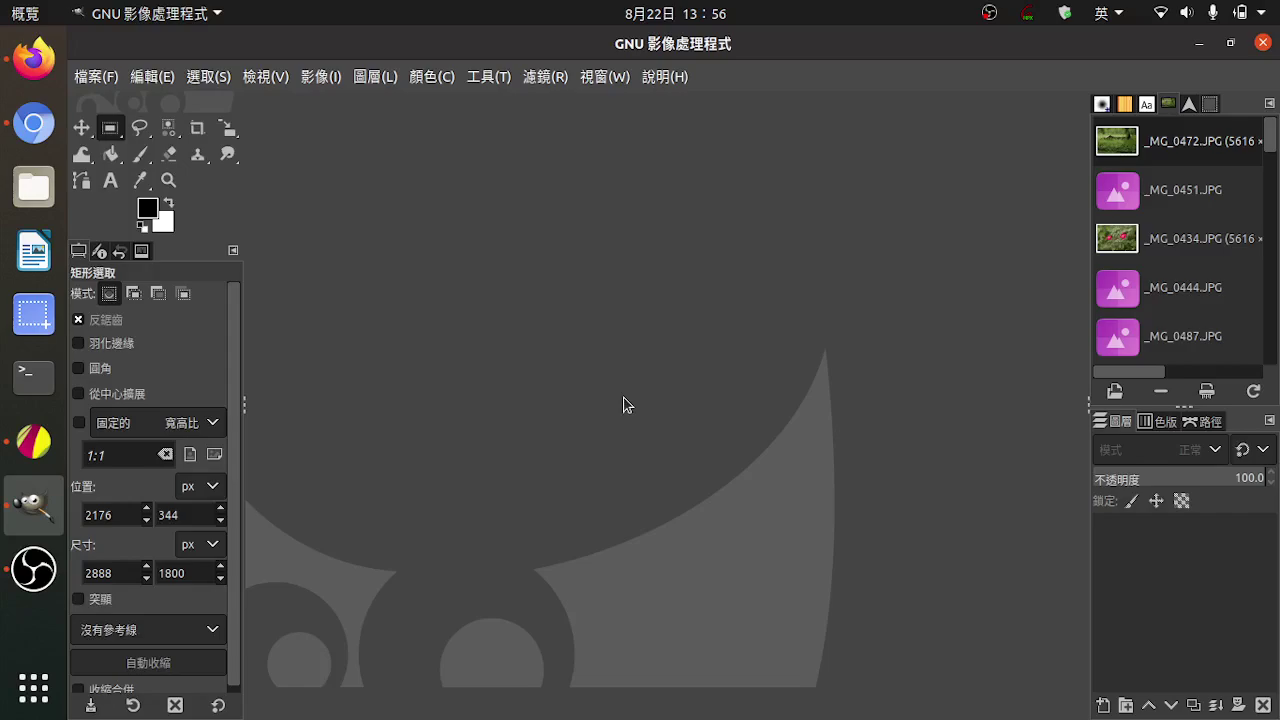
Open _MG_0434.JPG from Pictures/20210815pics in GIMP, converting it to built-in sRGB.
left_click(34, 187)
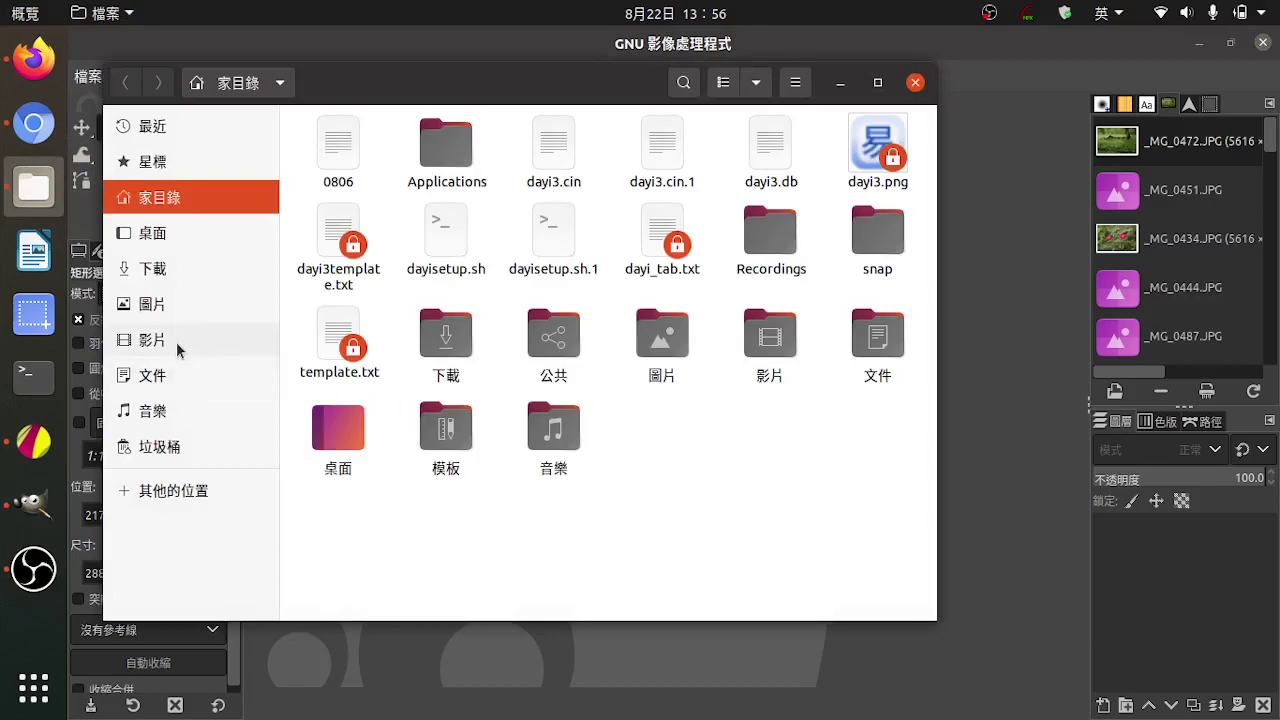
left_click(165, 309)
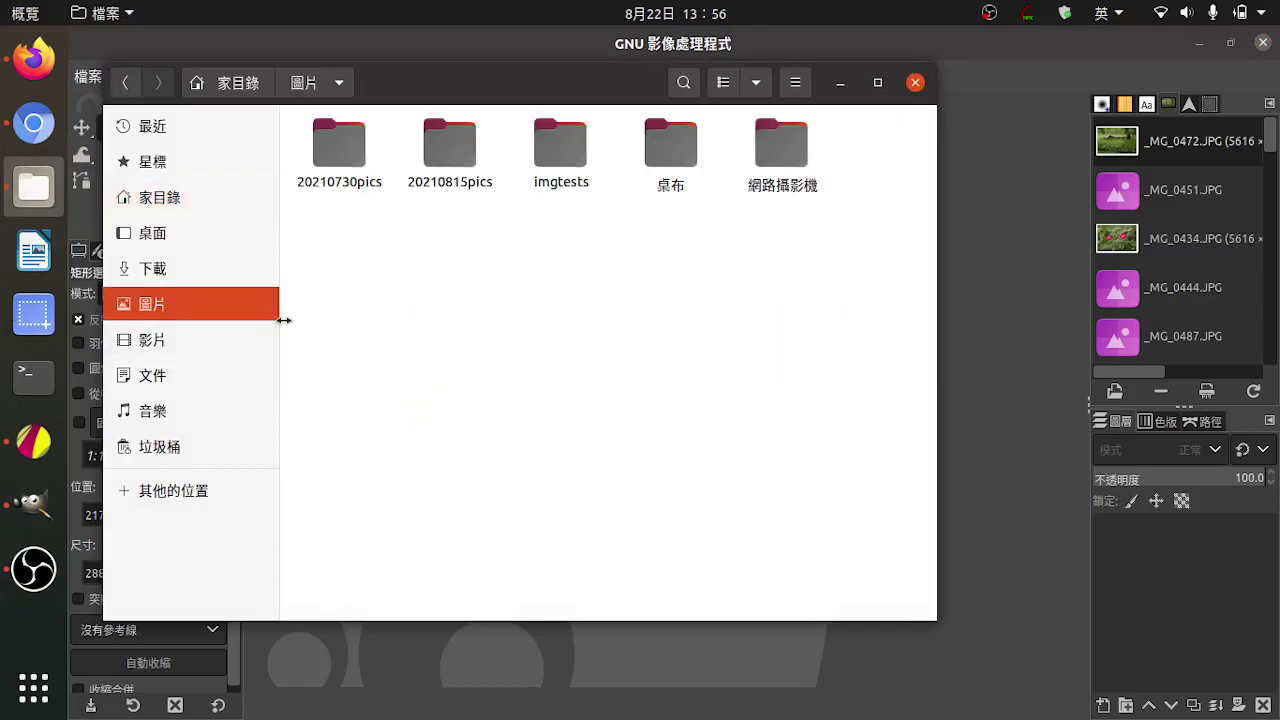
double_click(449, 155)
left_click_drag(523, 90, 621, 475)
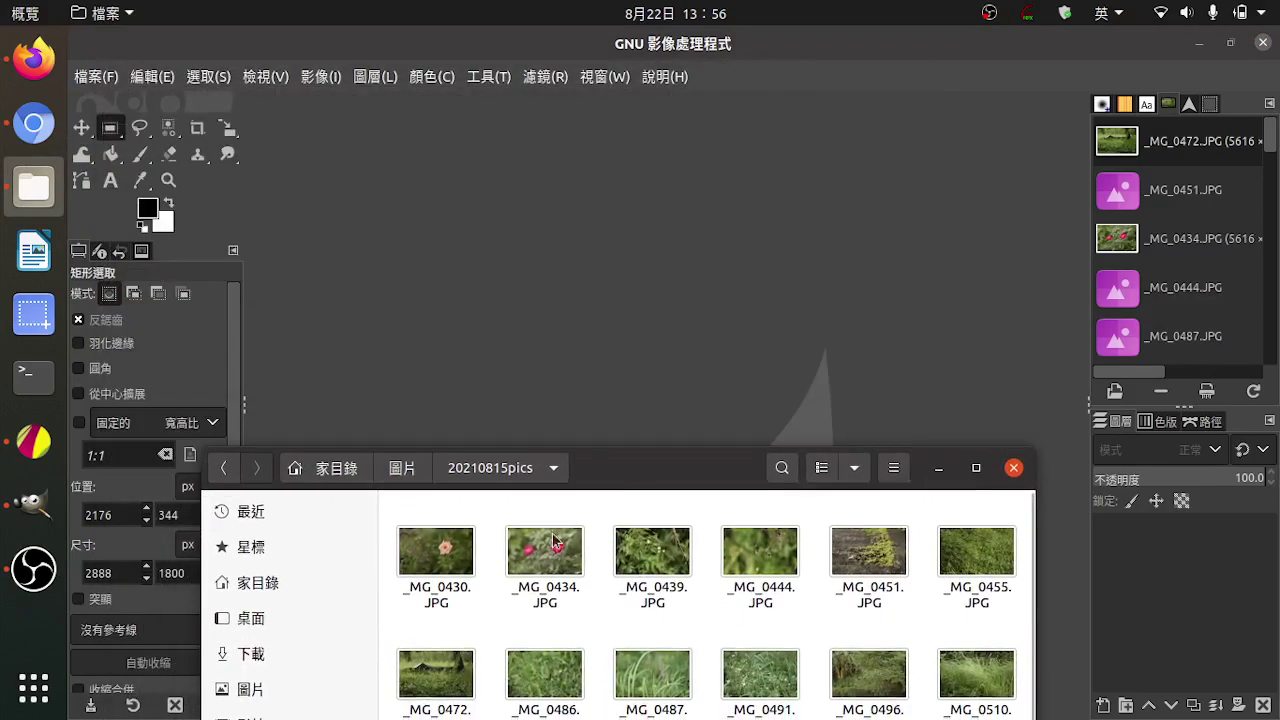
left_click_drag(545, 552, 547, 320)
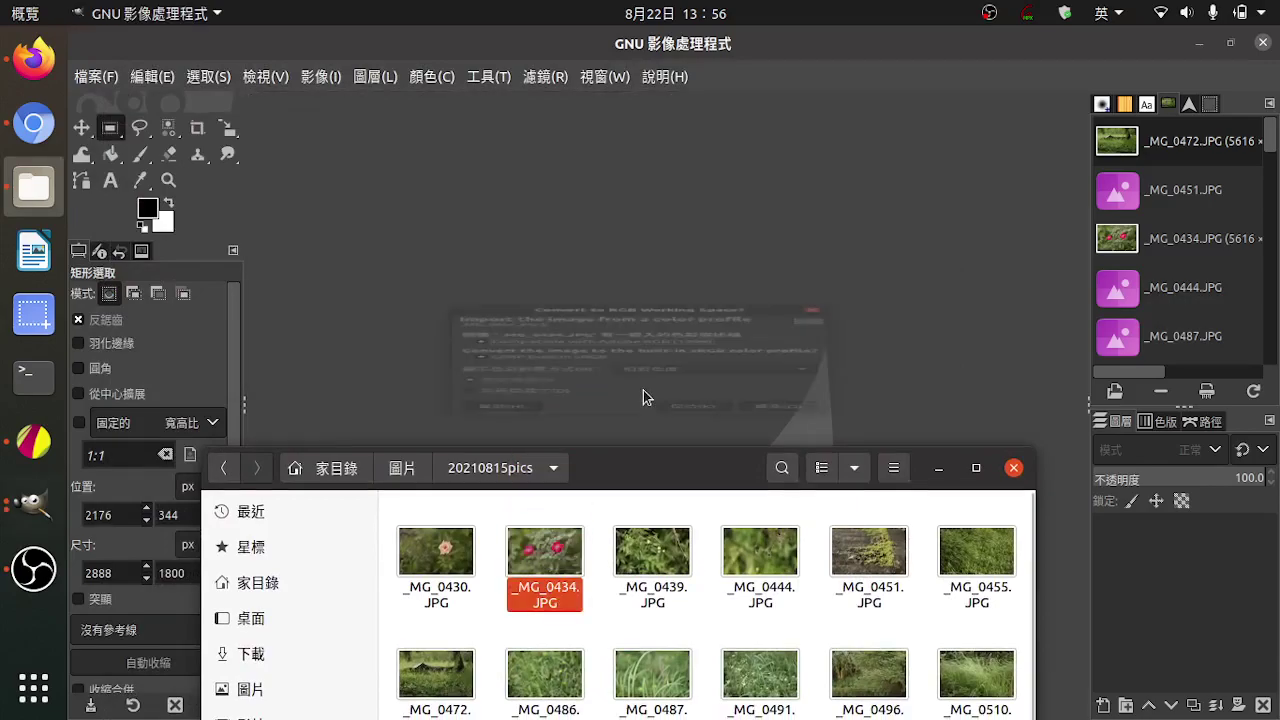
left_click(776, 509)
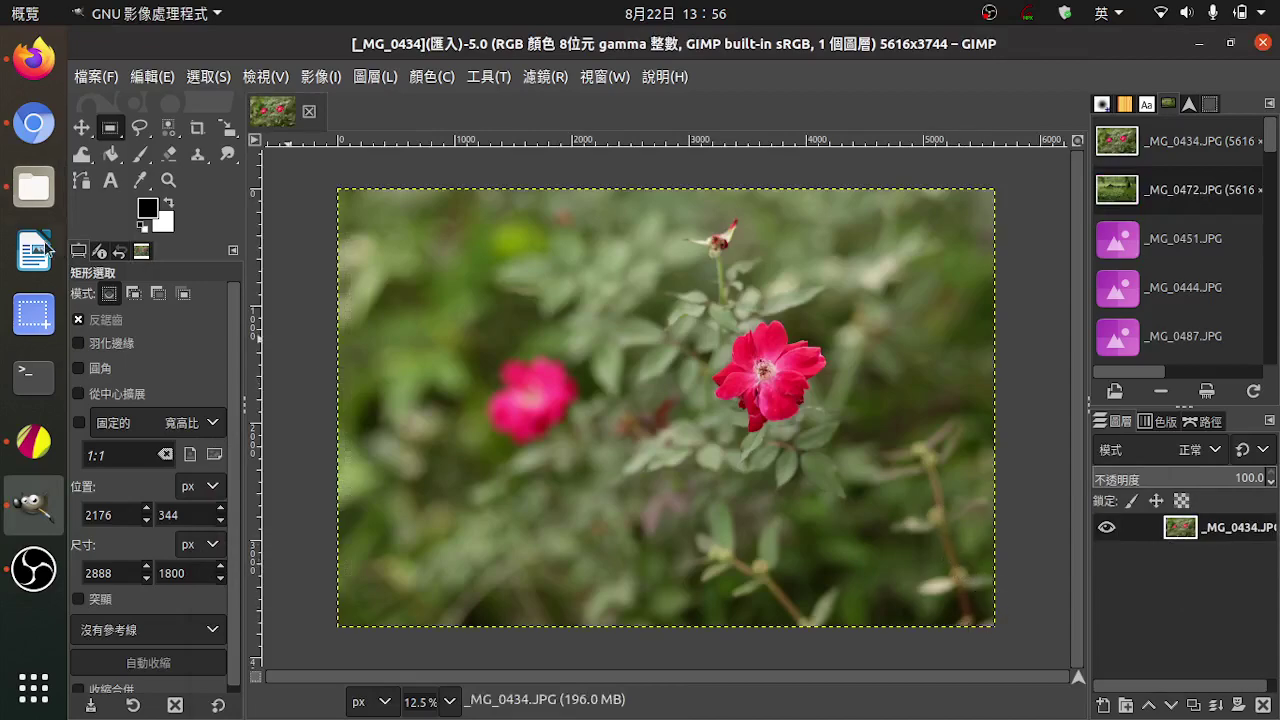
Add _MG_0451.JPG as a second sRGB layer and keep the rose layer on top.
left_click(34, 186)
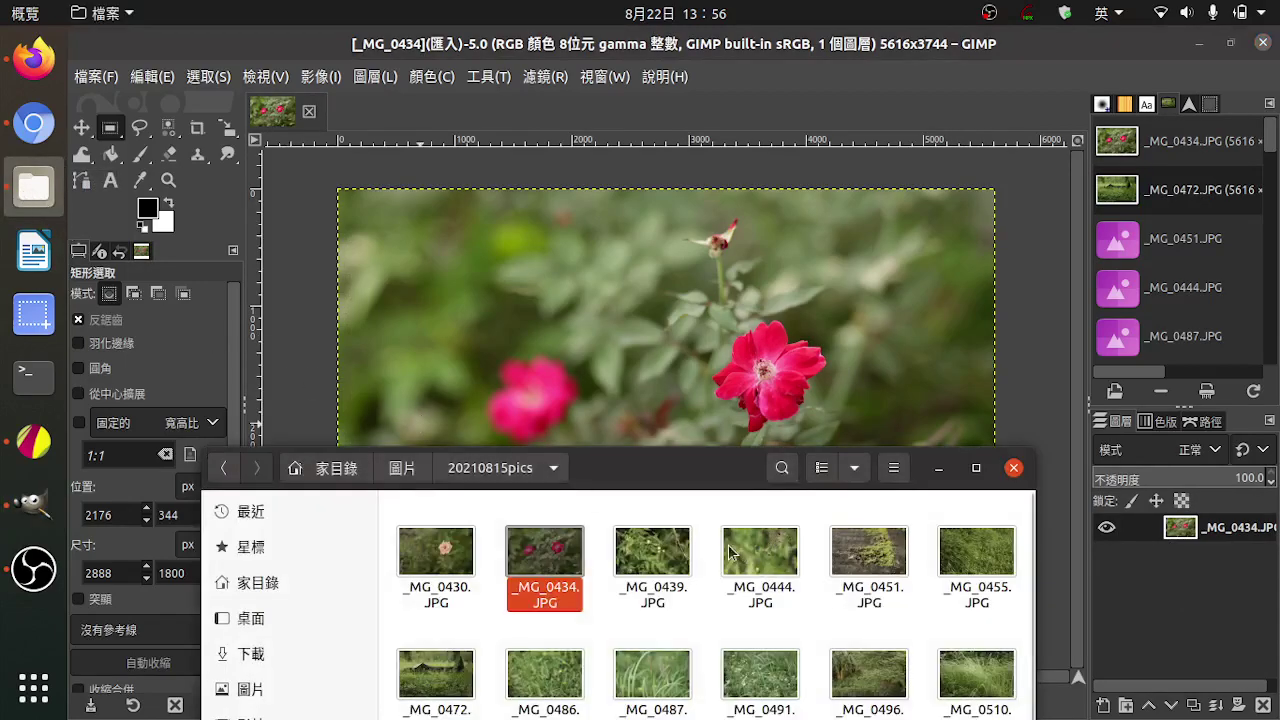
left_click_drag(868, 550, 647, 320)
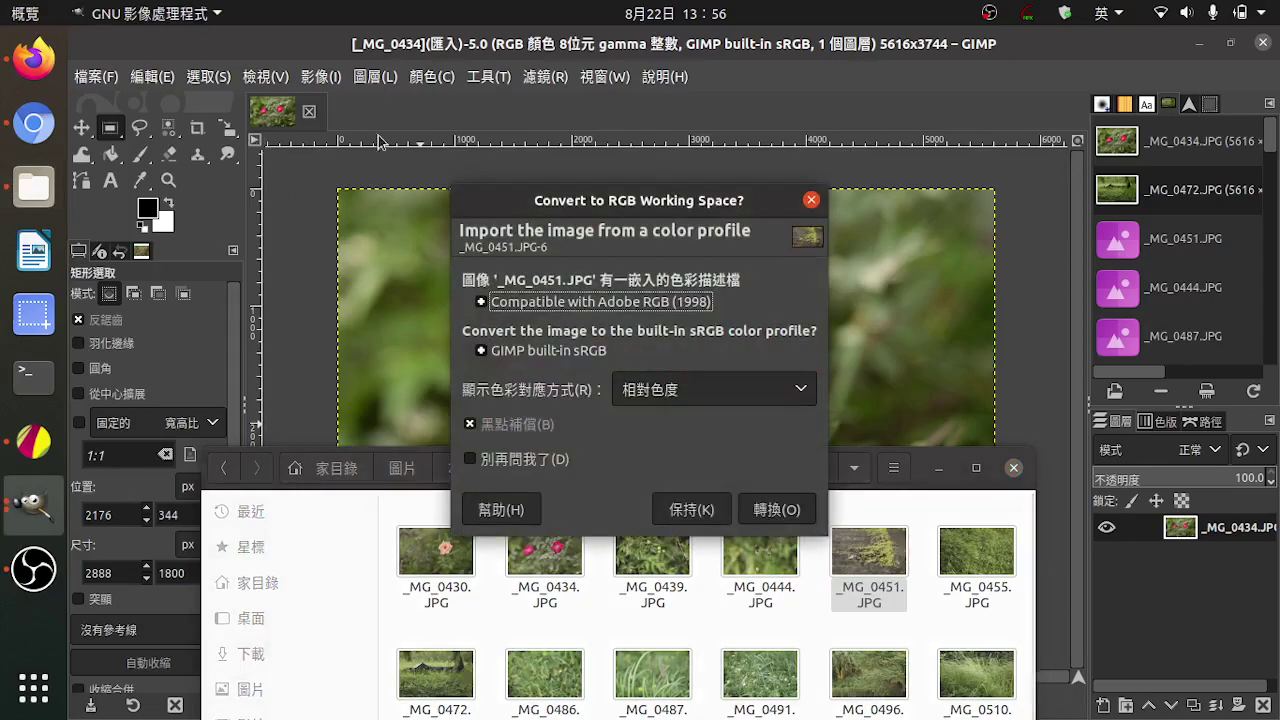
left_click(779, 510)
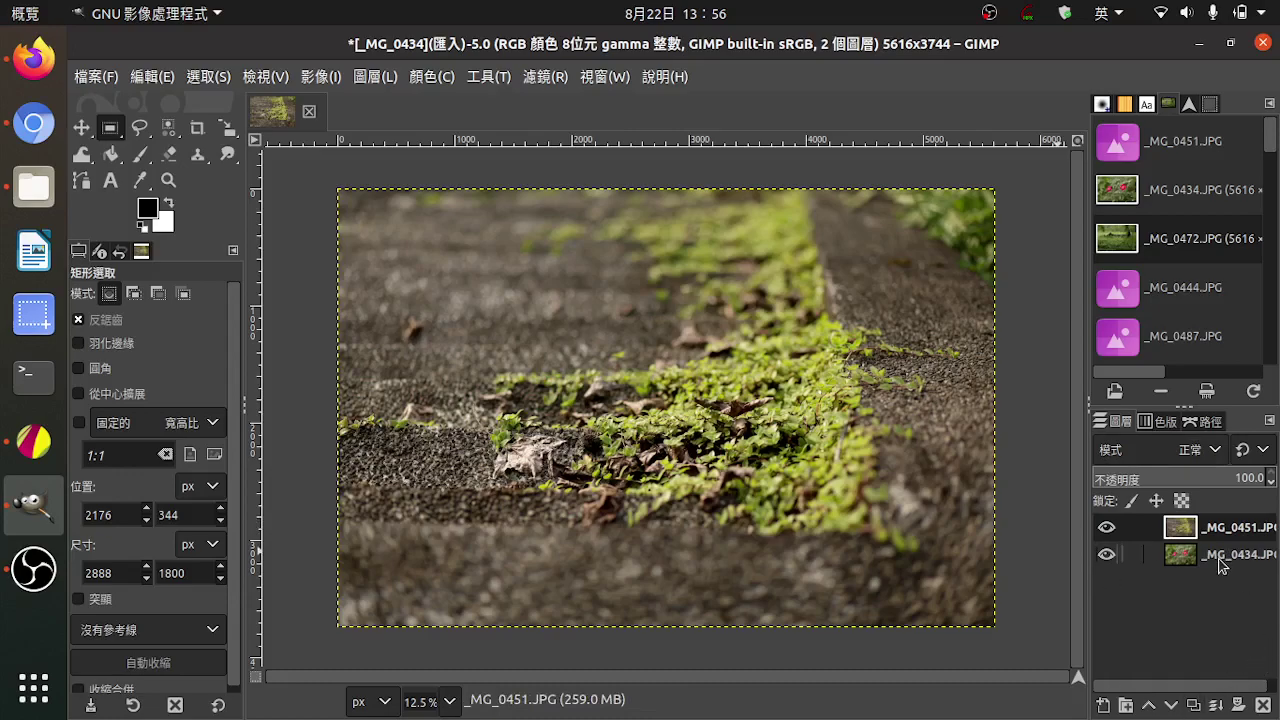
left_click_drag(1218, 556, 1200, 525)
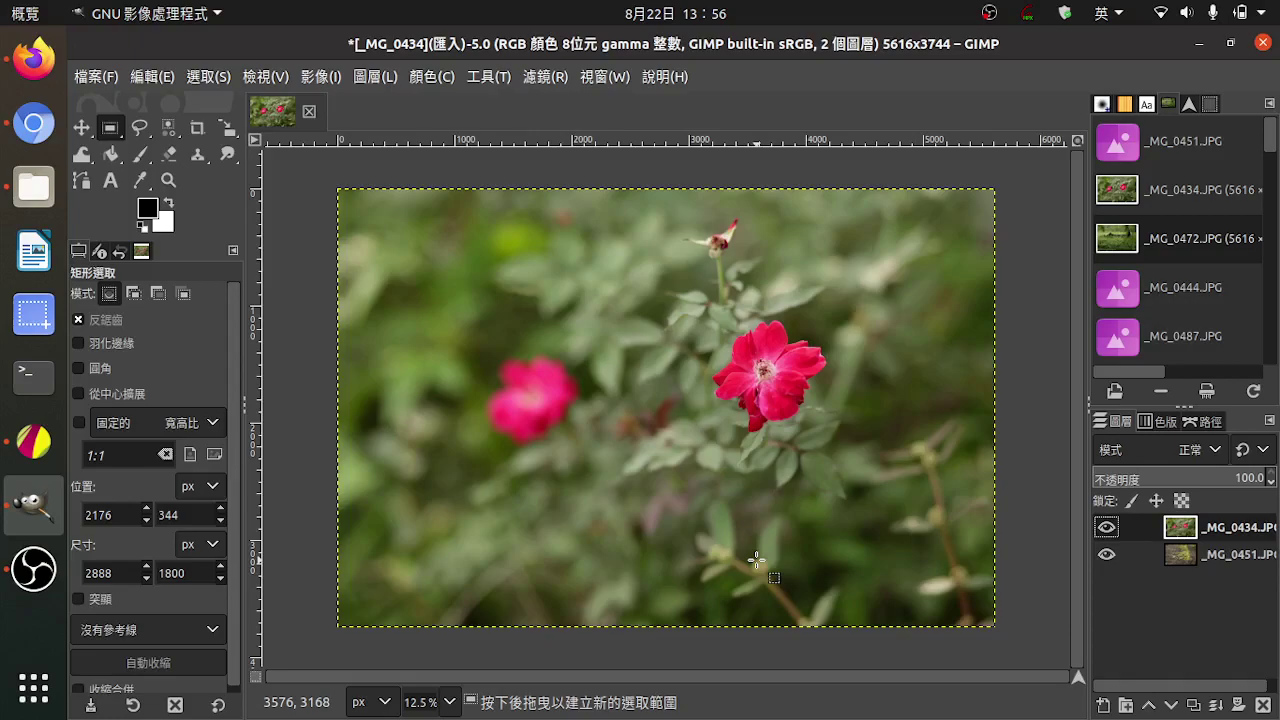
Draw a 2032×1224 px ellipse at 2344, 960 around the right rose and preview its mask.
left_click(152, 77)
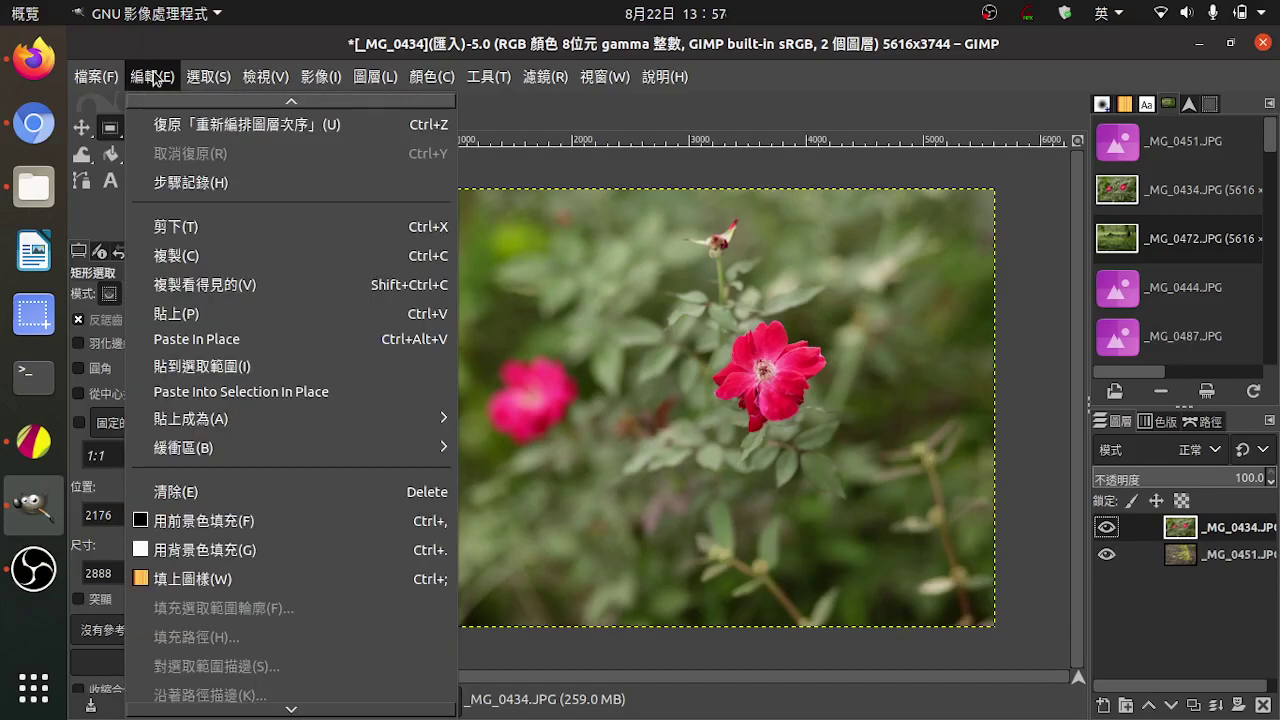
left_click(214, 50)
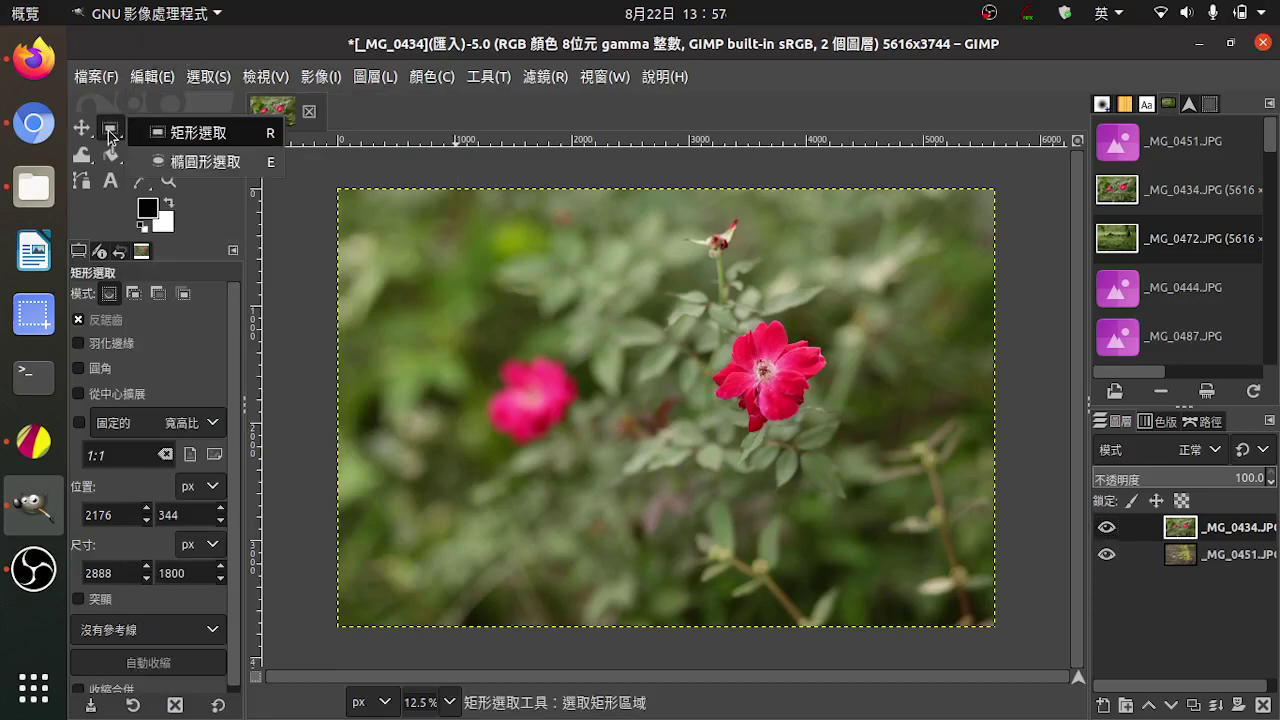
left_click(205, 162)
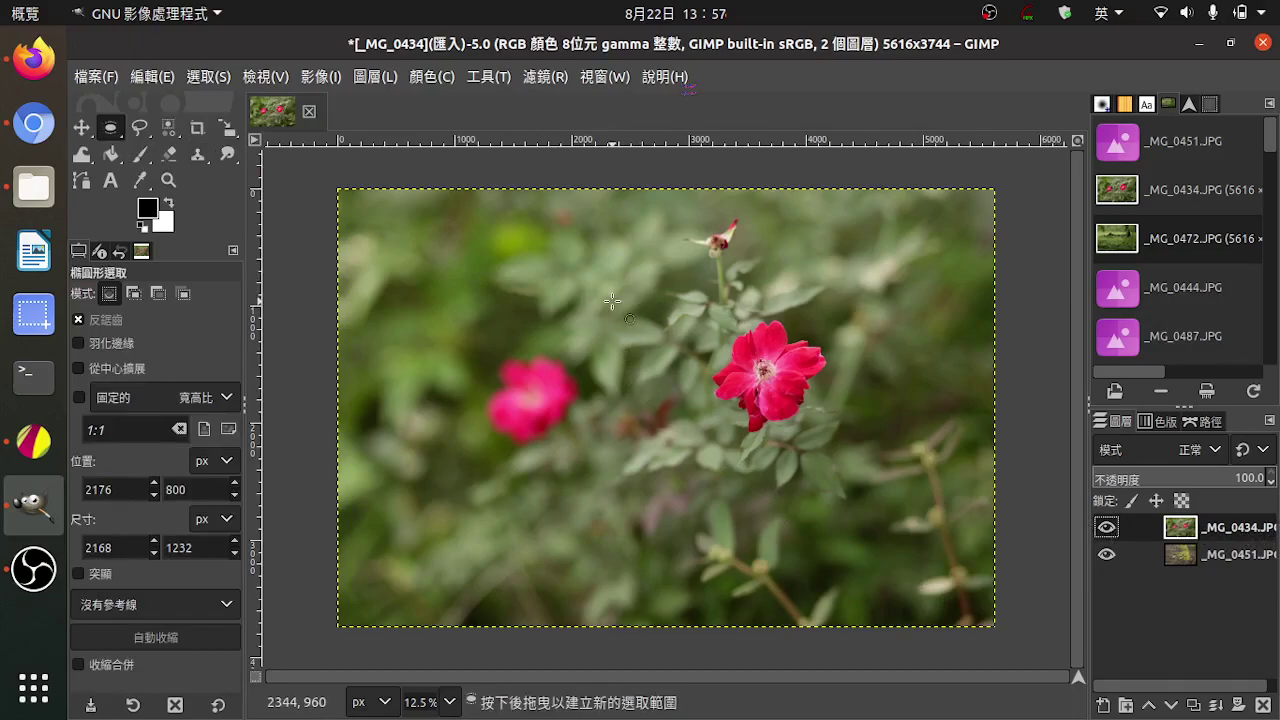
left_click_drag(612, 300, 850, 443)
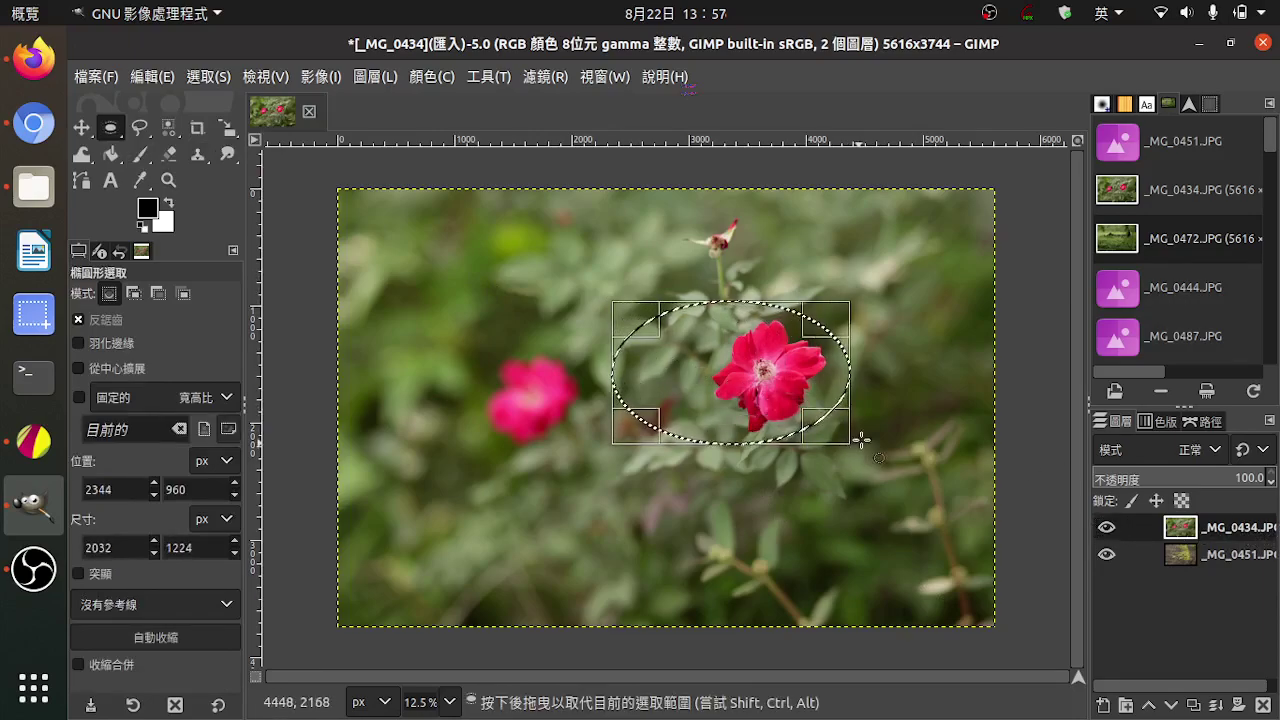
left_click(1209, 105)
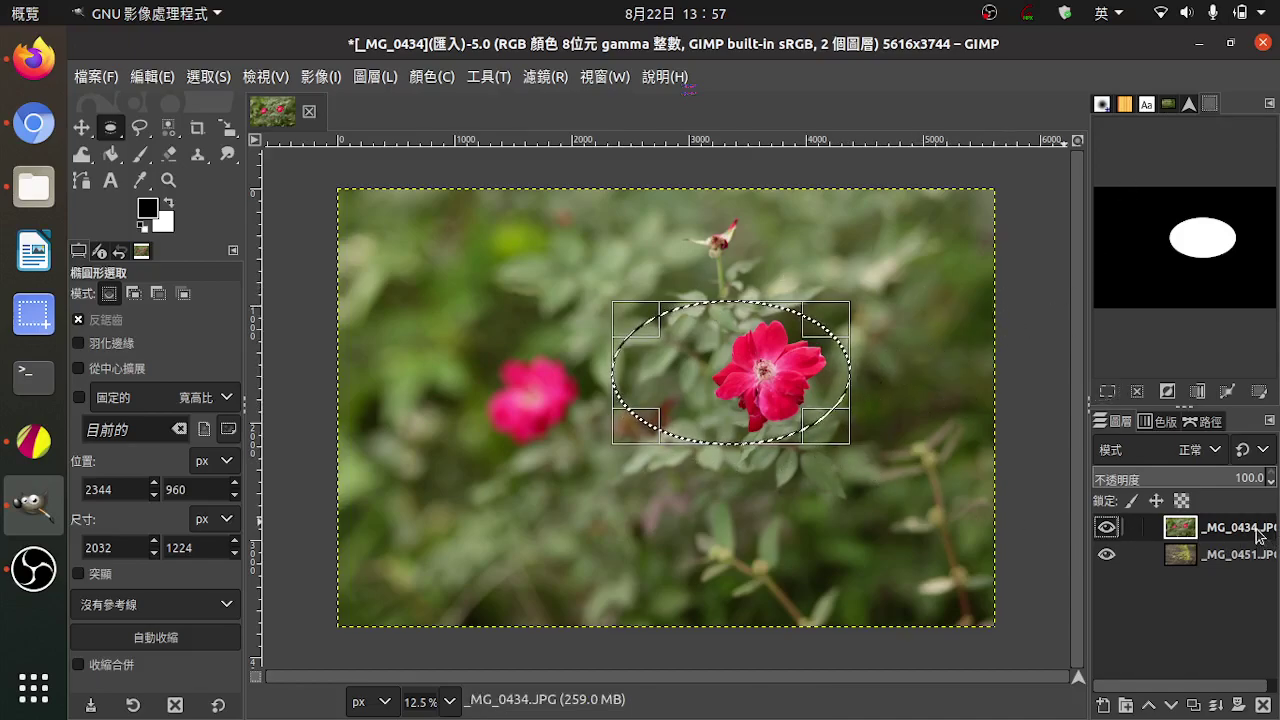
Briefly hide and reshow the rose layer, then copy the elliptical rose area from _MG_0434.
left_click(1237, 558)
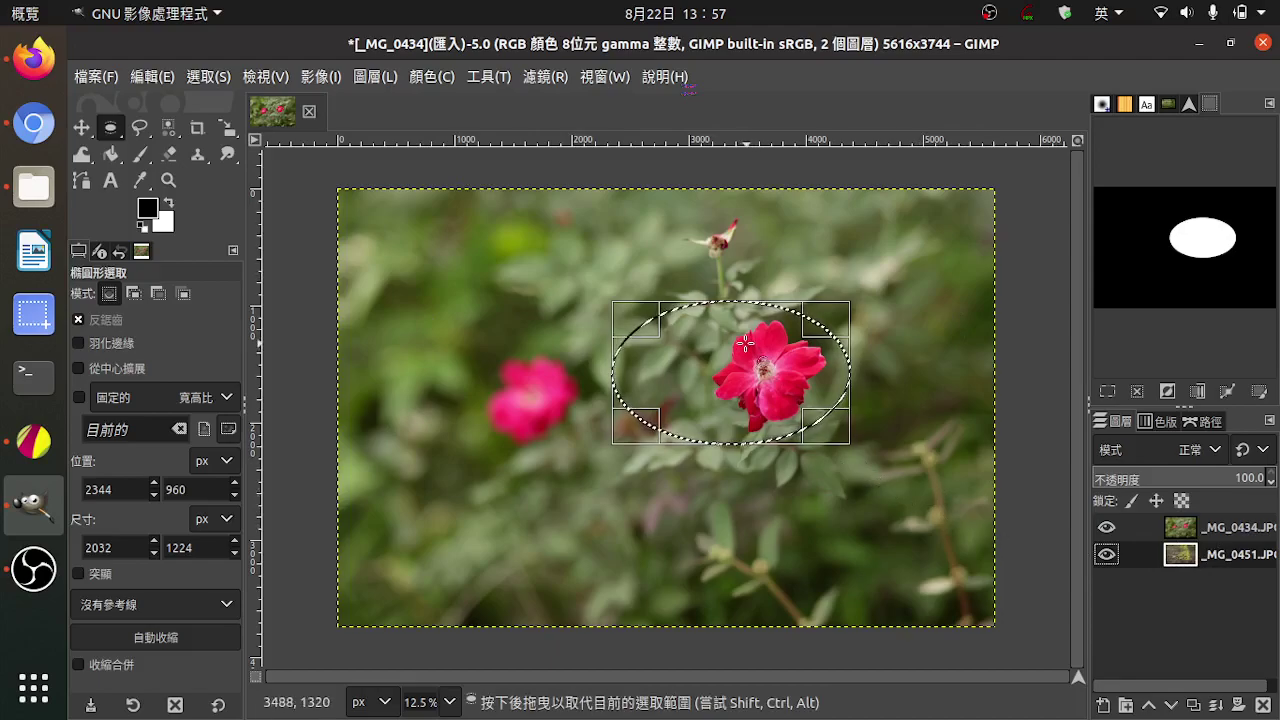
left_click(1107, 528)
left_click(1107, 530)
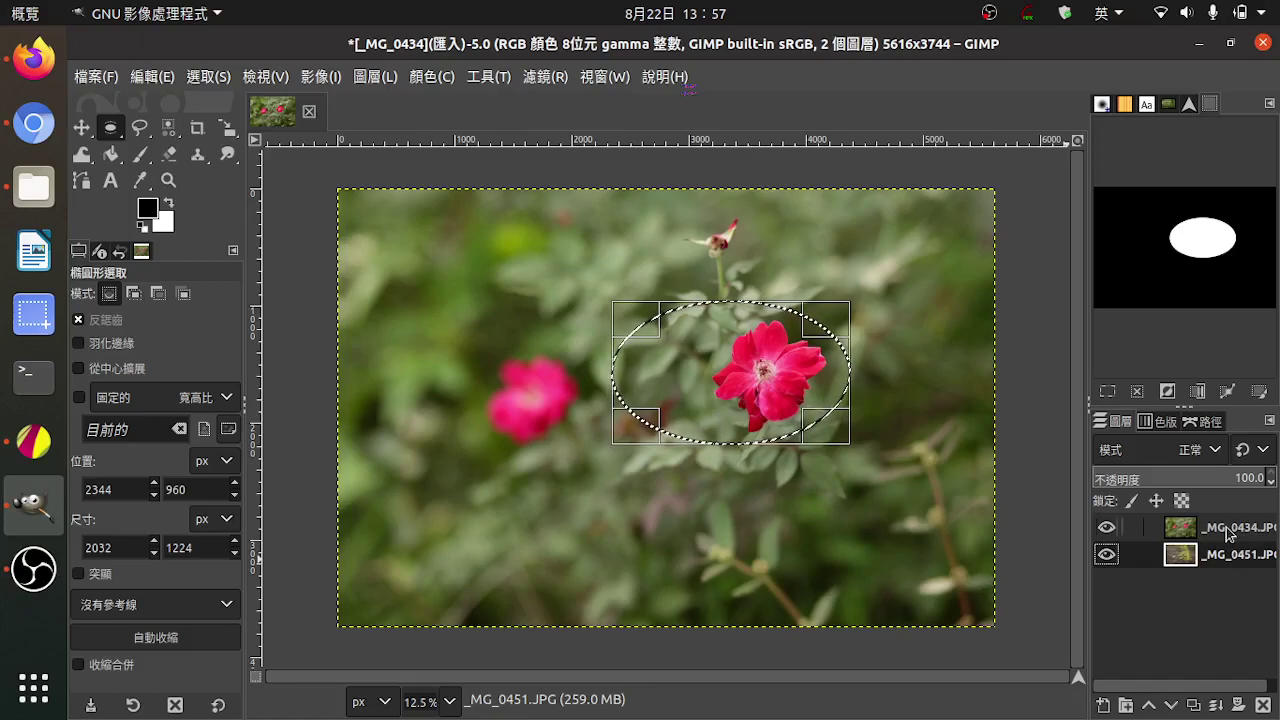
left_click(1236, 528)
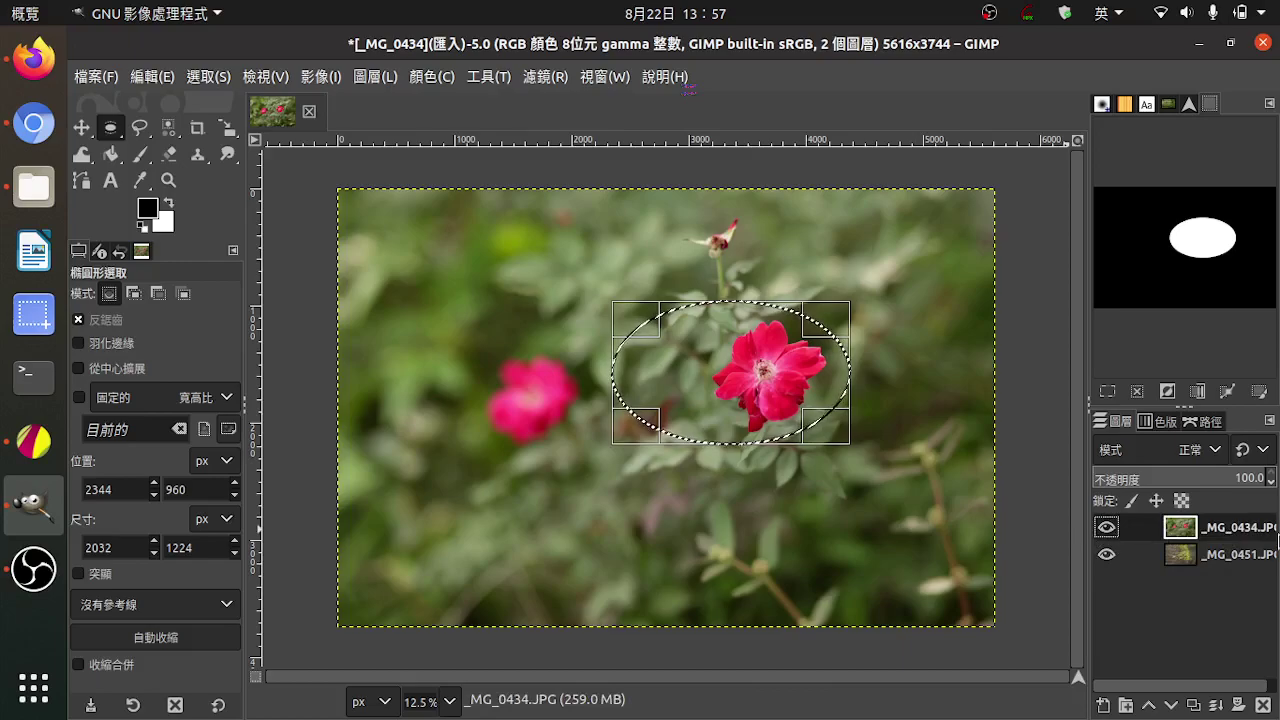
left_click(150, 77)
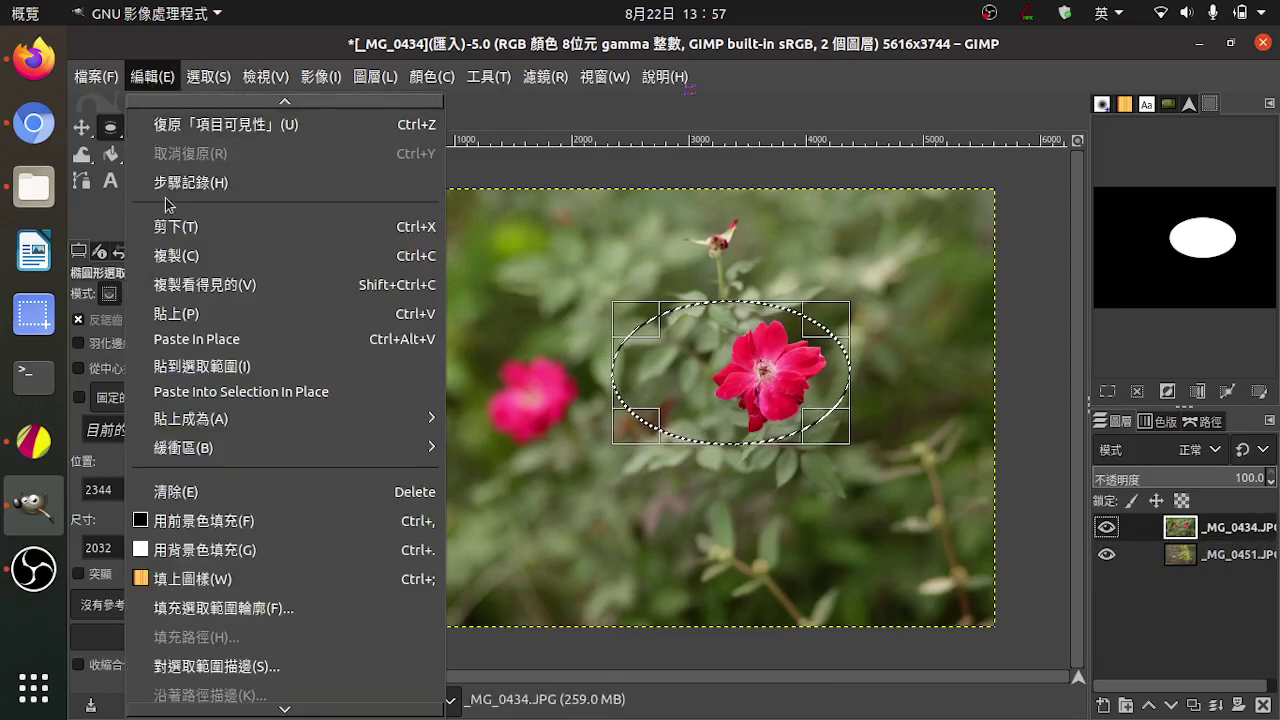
left_click(170, 258)
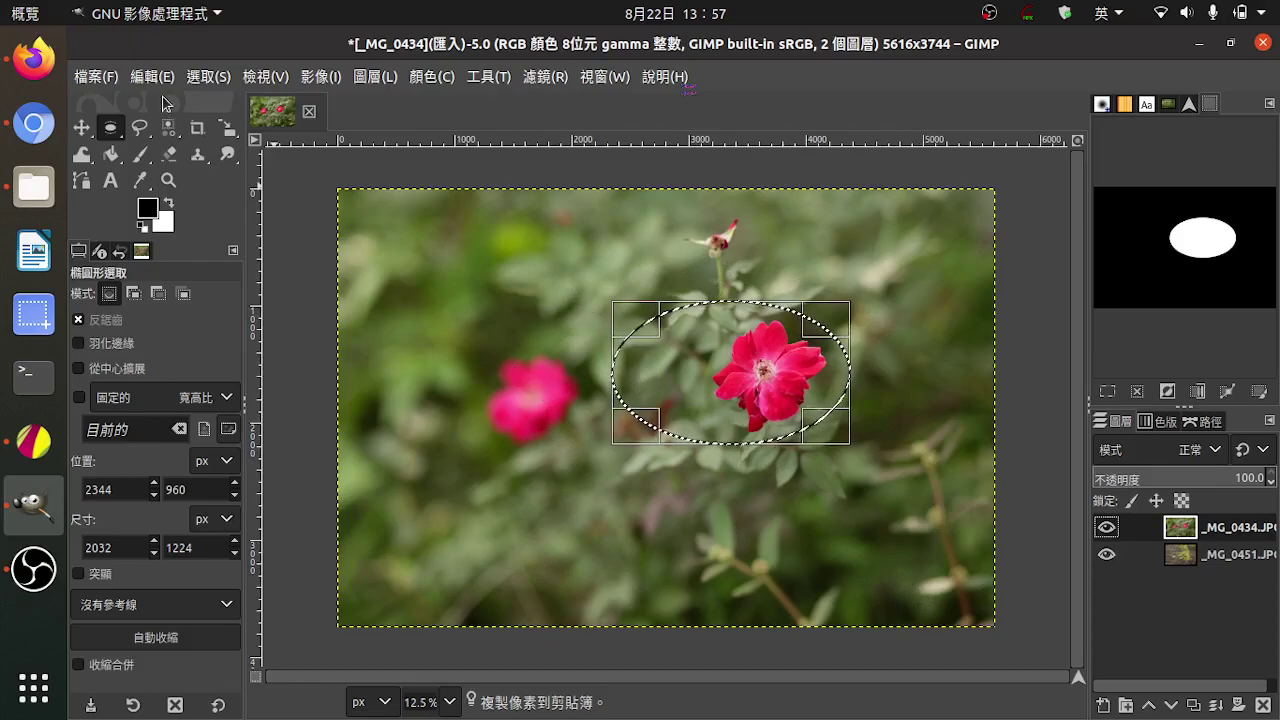
Hide the rose layer and move the ellipse selection to 624, 408 over the moss photo.
left_click(206, 77)
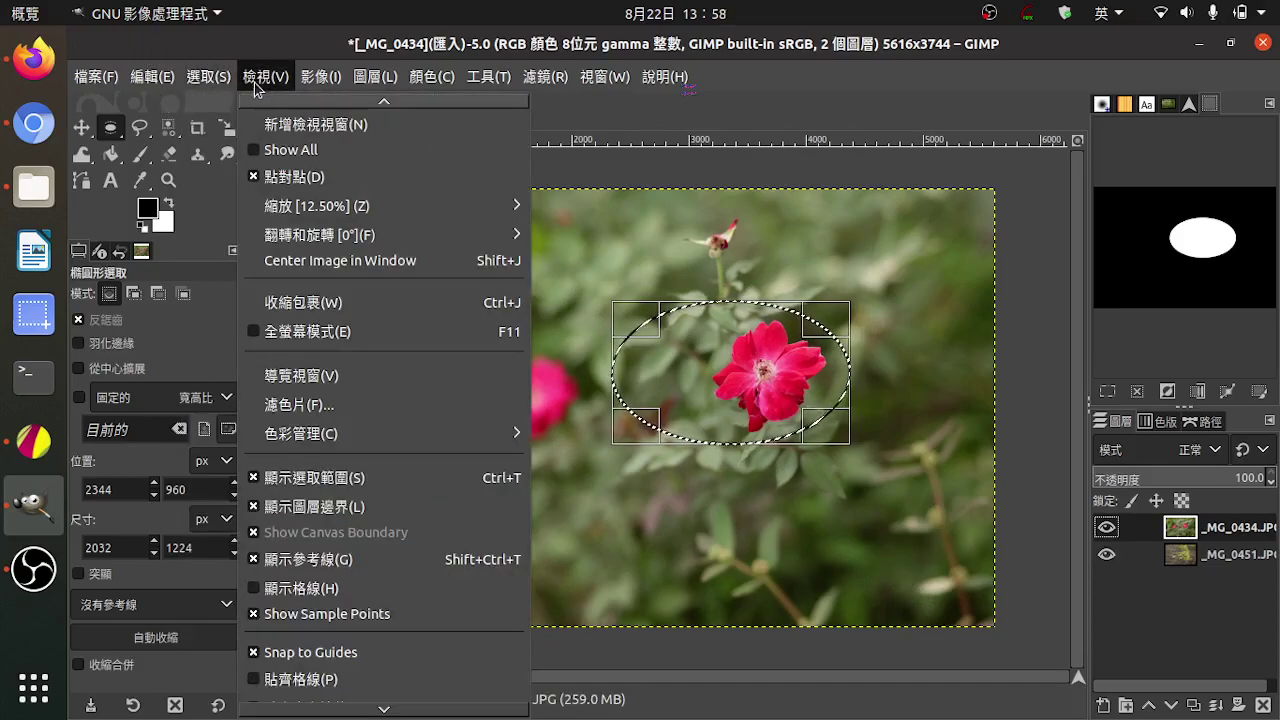
left_click(631, 227)
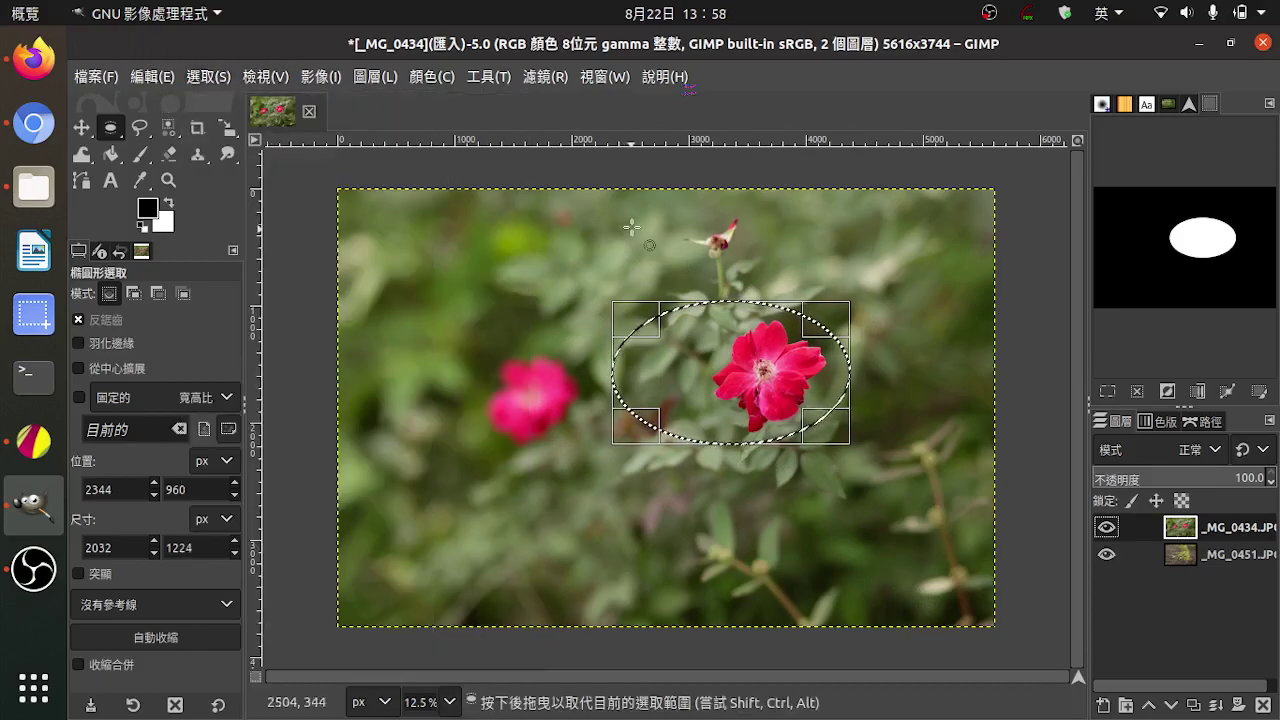
left_click(1230, 556)
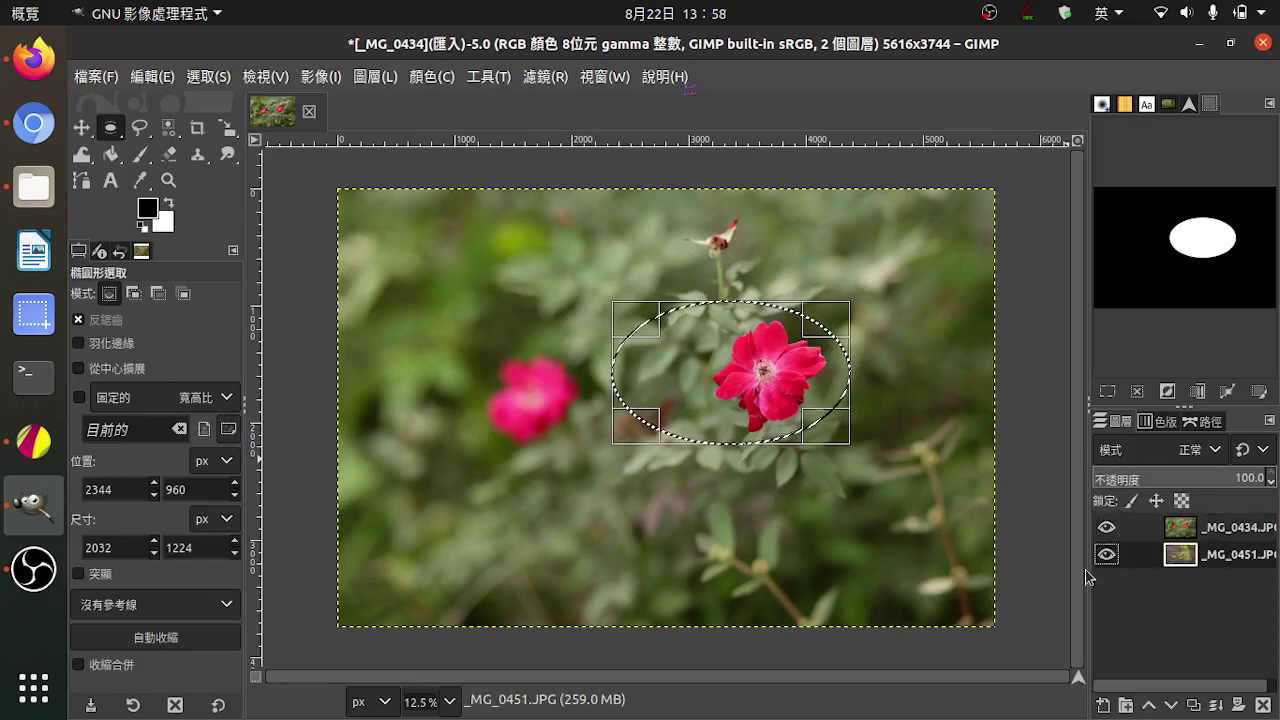
left_click(1101, 530)
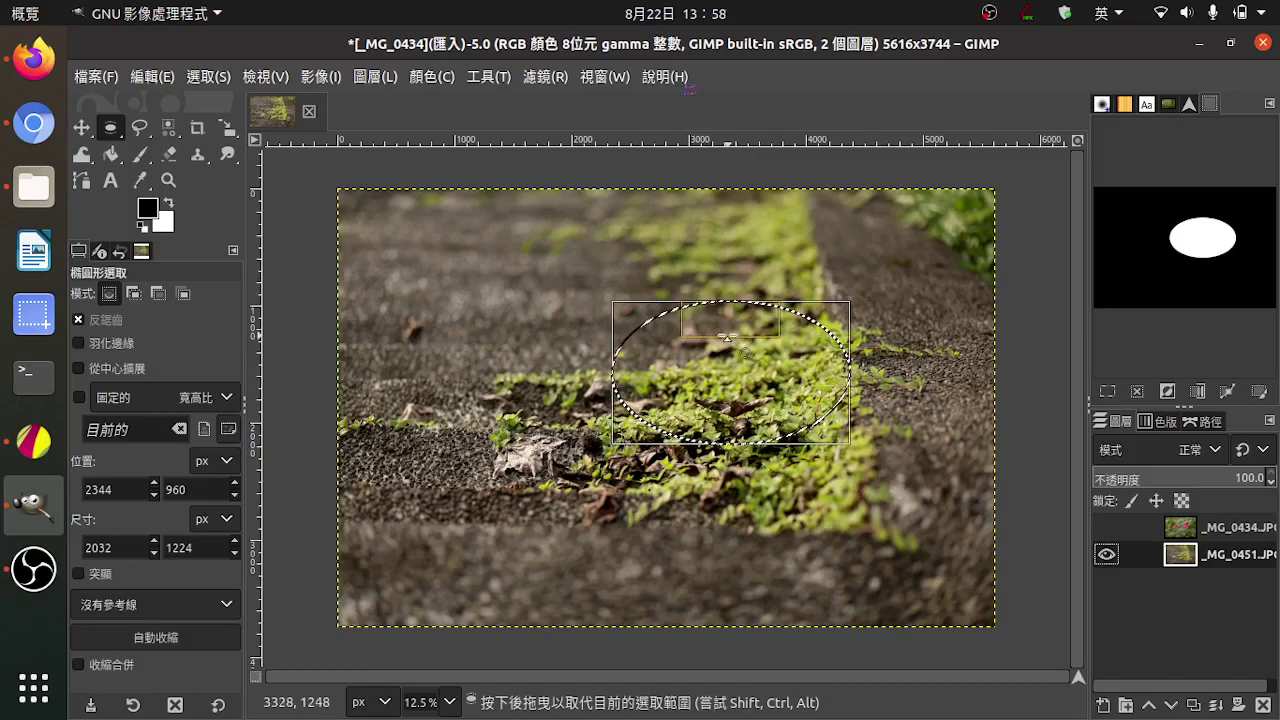
mouse_move(727, 337)
left_mouse_down()
mouse_move(957, 538)
mouse_move(539, 293)
left_mouse_up()
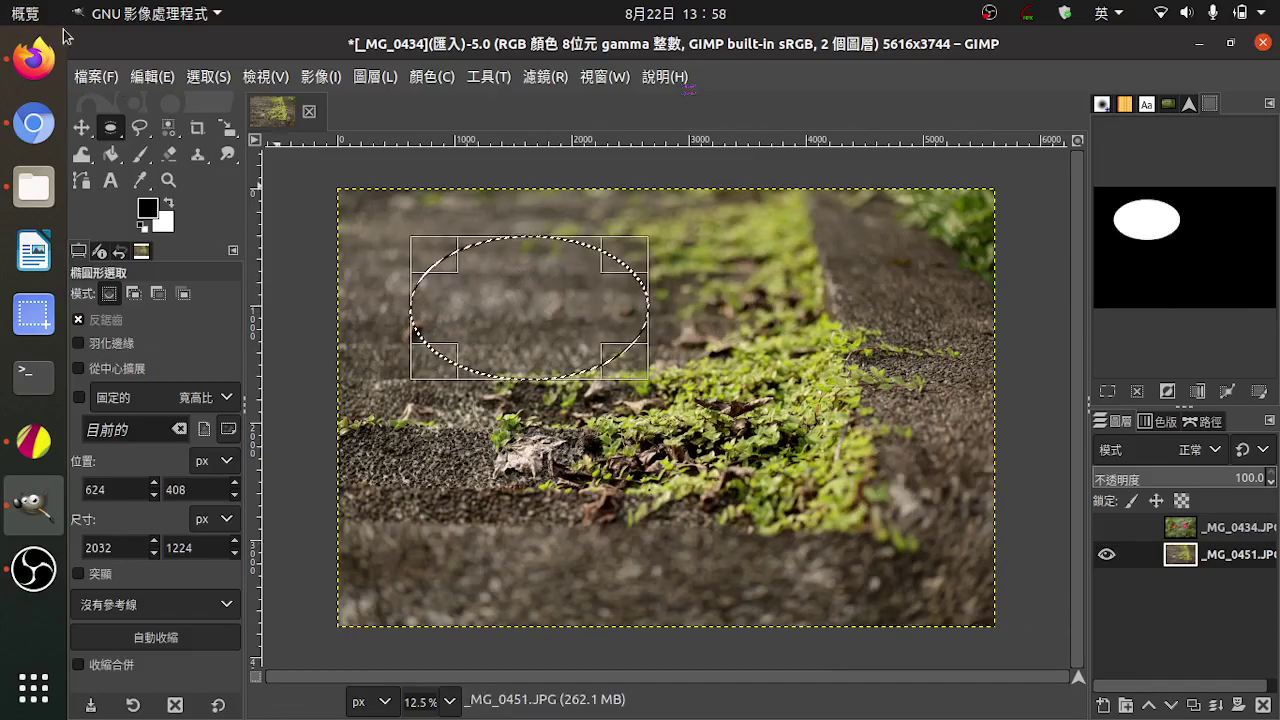
Paste the copied rose into the ellipse as a trial, then undo the paste.
left_click(152, 76)
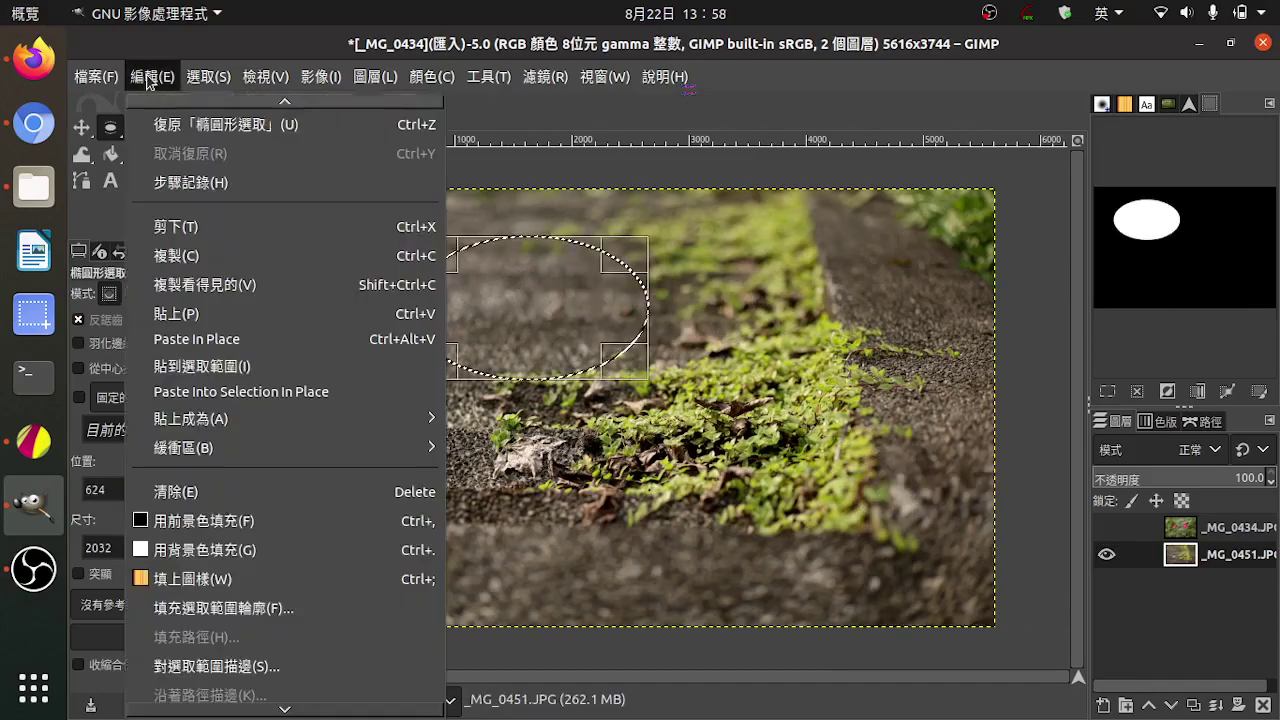
left_click(187, 315)
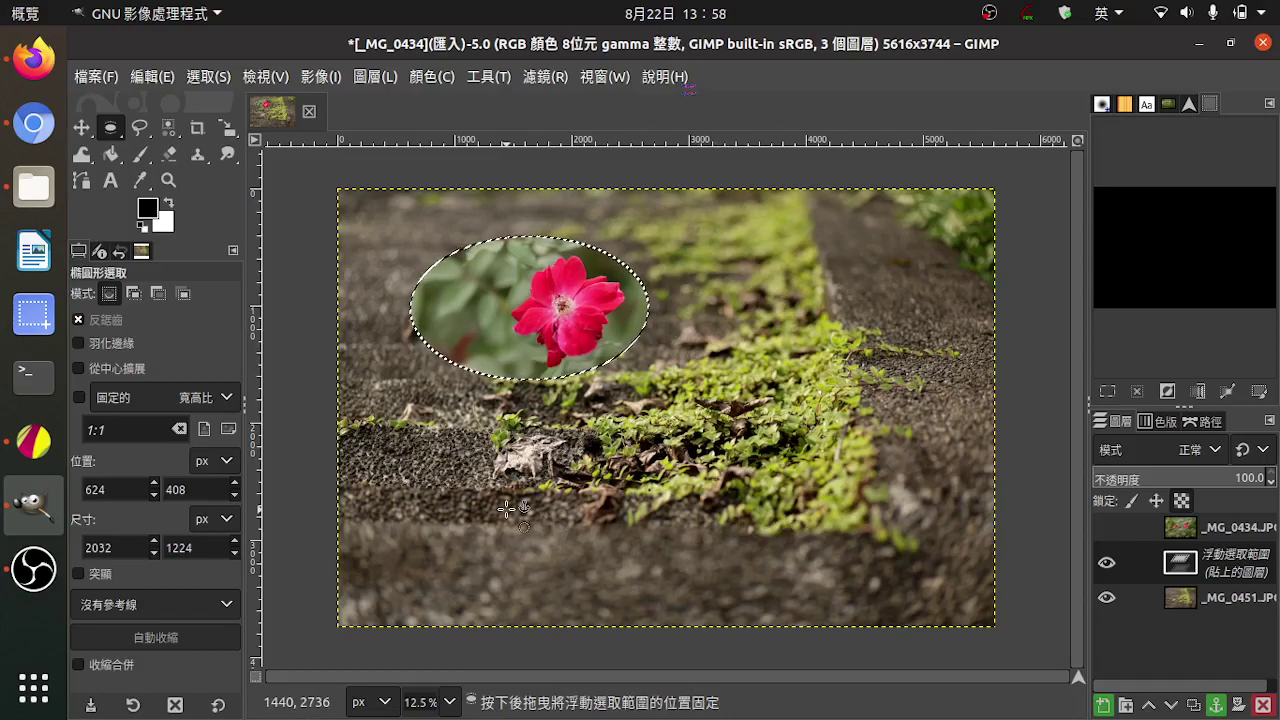
left_click(152, 76)
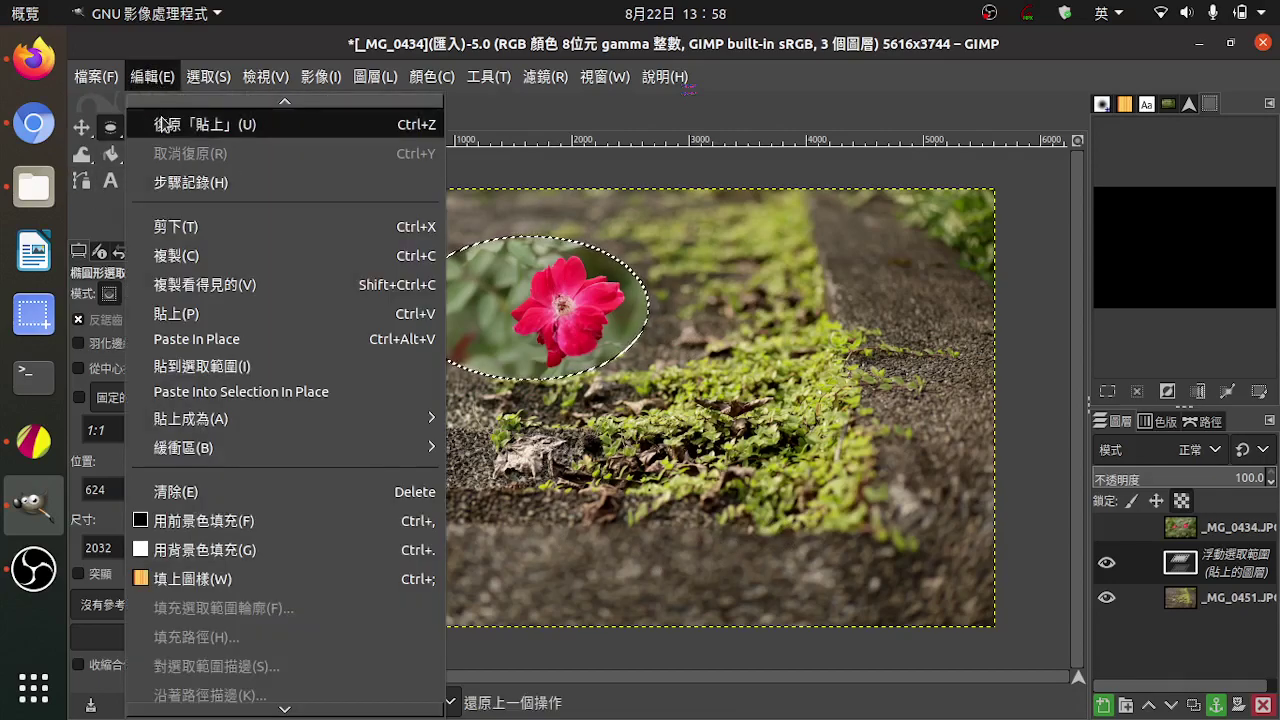
left_click(160, 124)
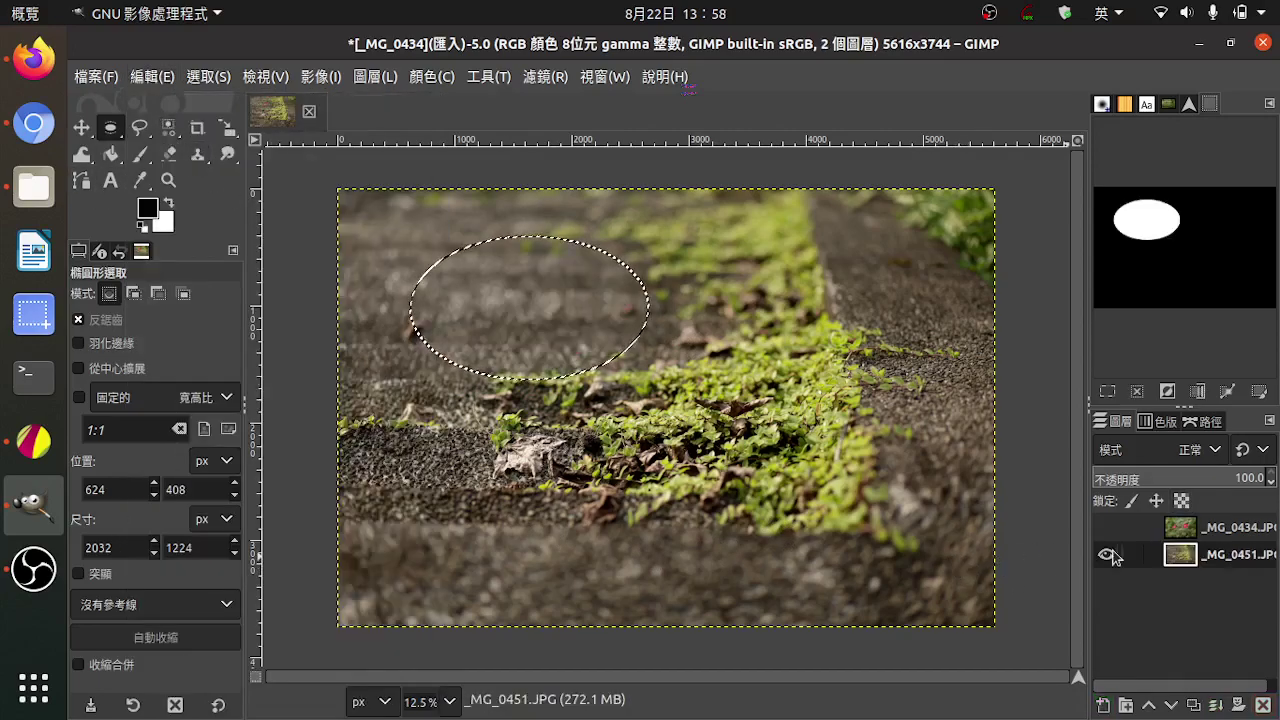
Show the rose layer, clear the selection, and copy a new 1584×1208 px ellipse around the right rose.
left_click(1106, 527)
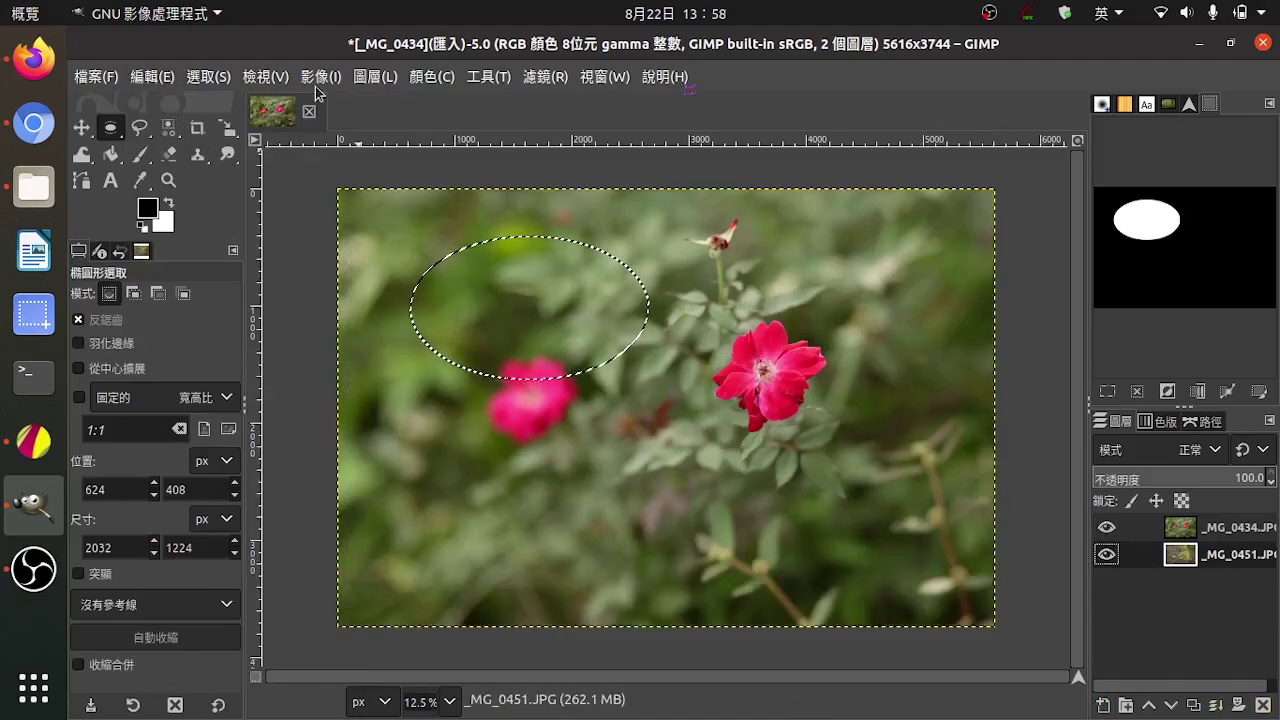
left_click(208, 76)
left_click(244, 135)
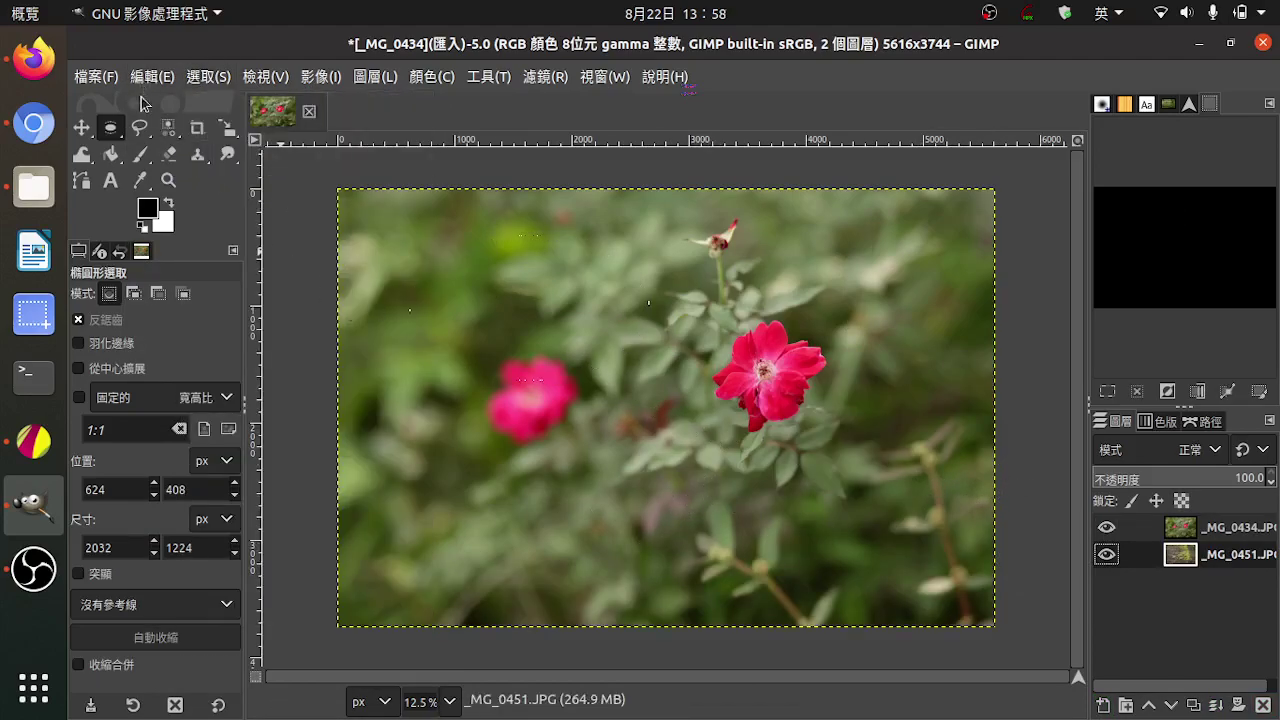
mouse_move(658, 303)
left_mouse_down()
mouse_move(768, 408)
mouse_move(843, 443)
left_mouse_up()
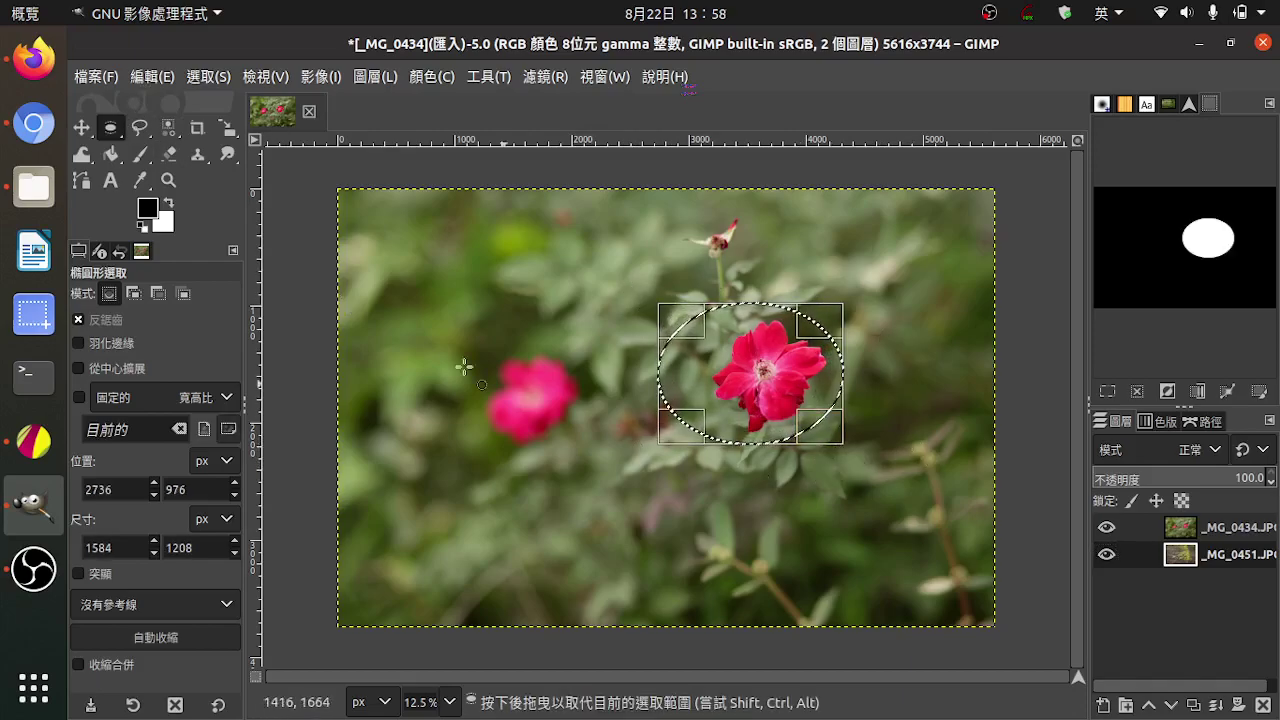
left_click(152, 76)
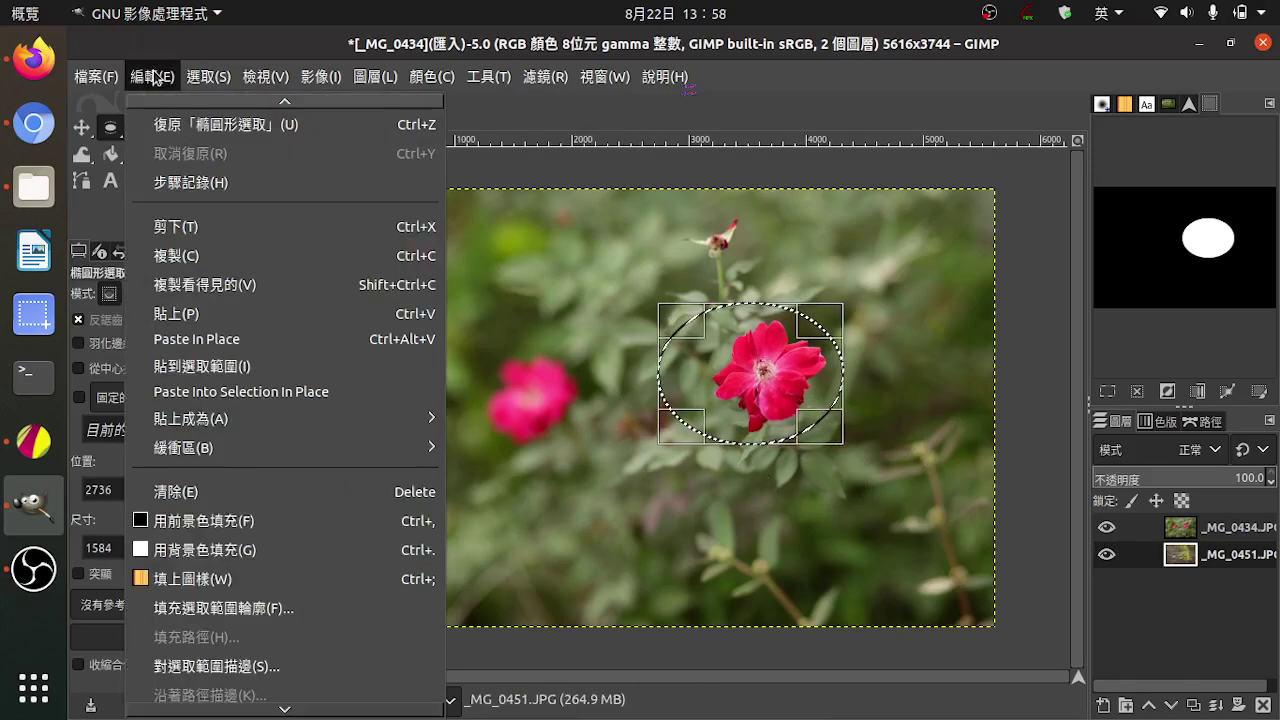
left_click(187, 257)
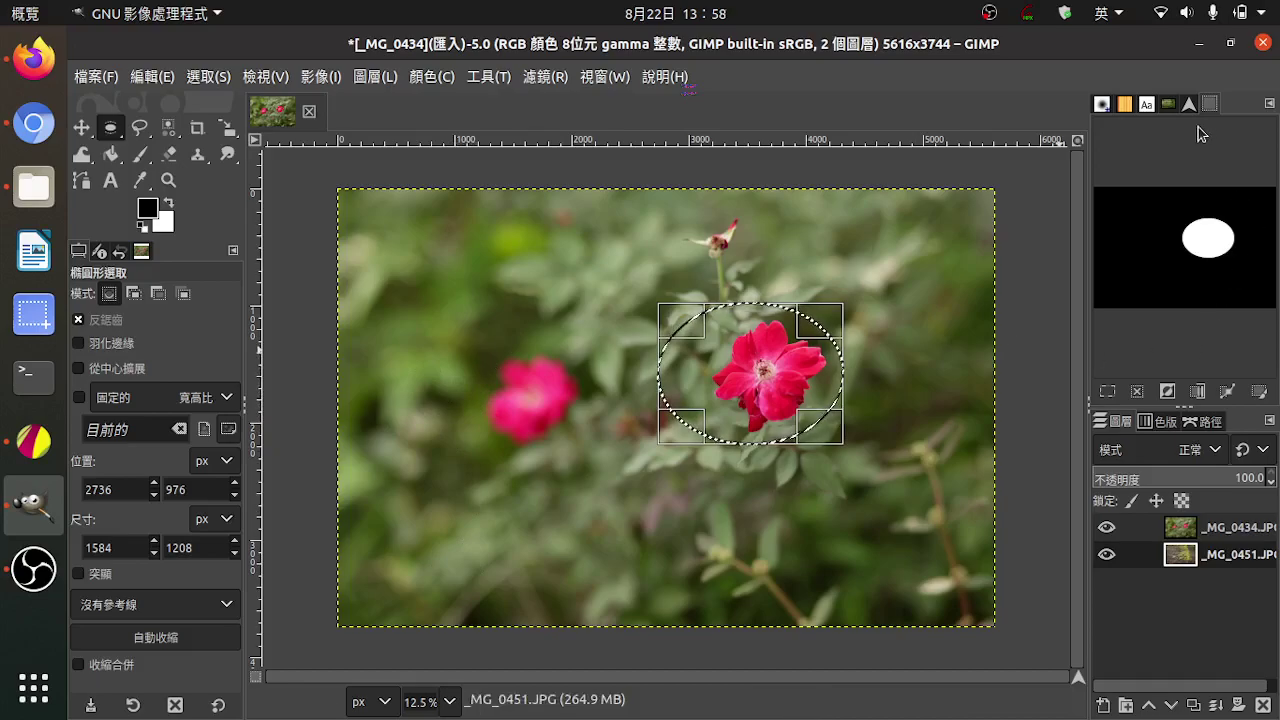
Open _MG_0472.JPG converted to built-in sRGB, then return to the rose image.
left_click(1164, 106)
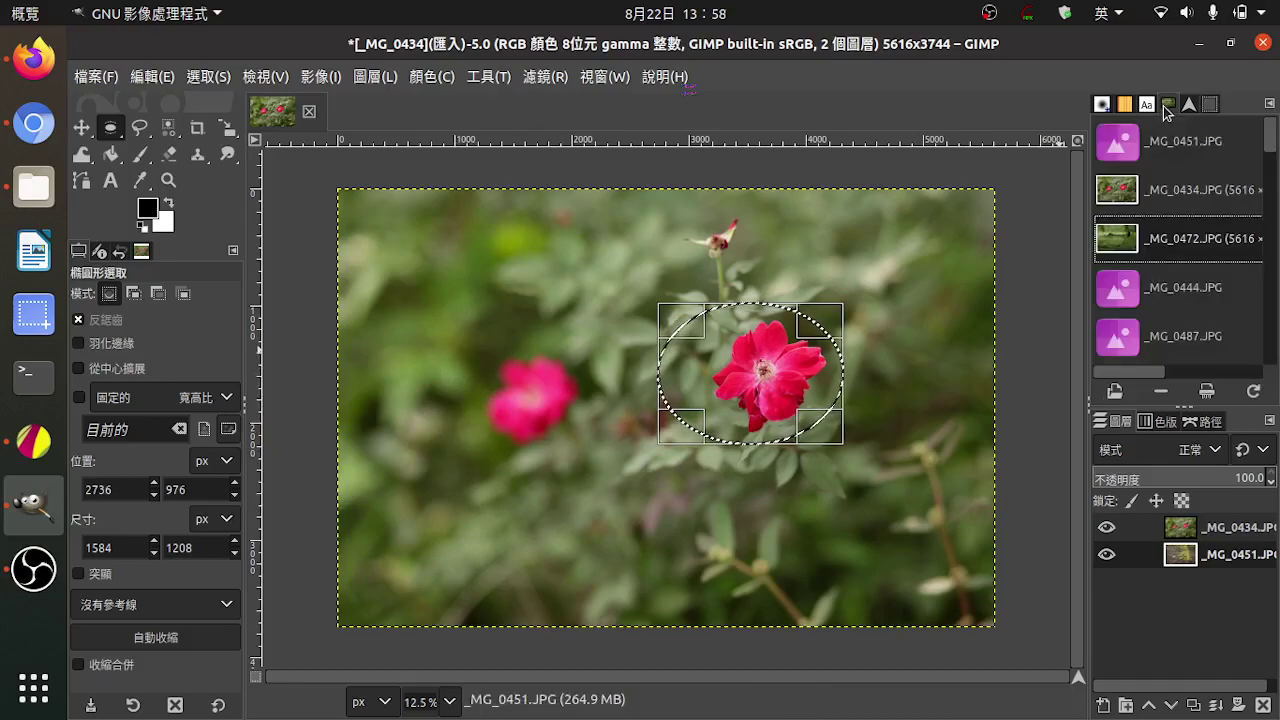
double_click(1179, 239)
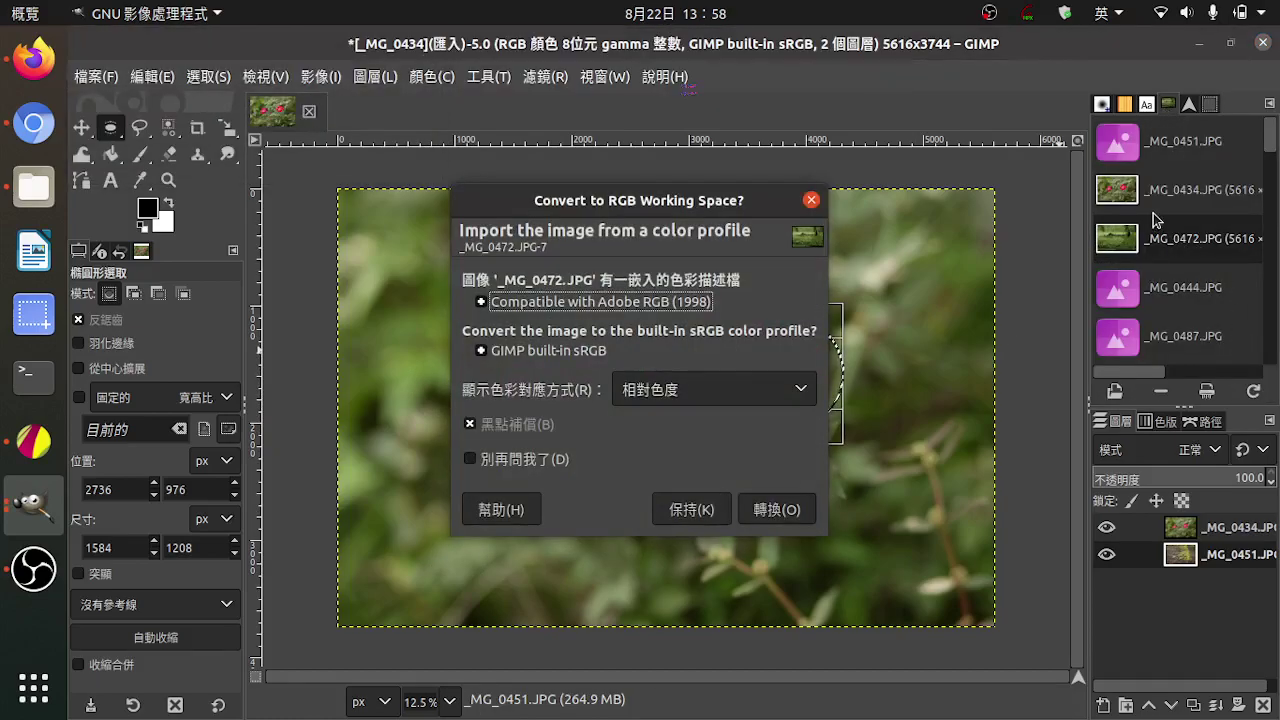
left_click(795, 510)
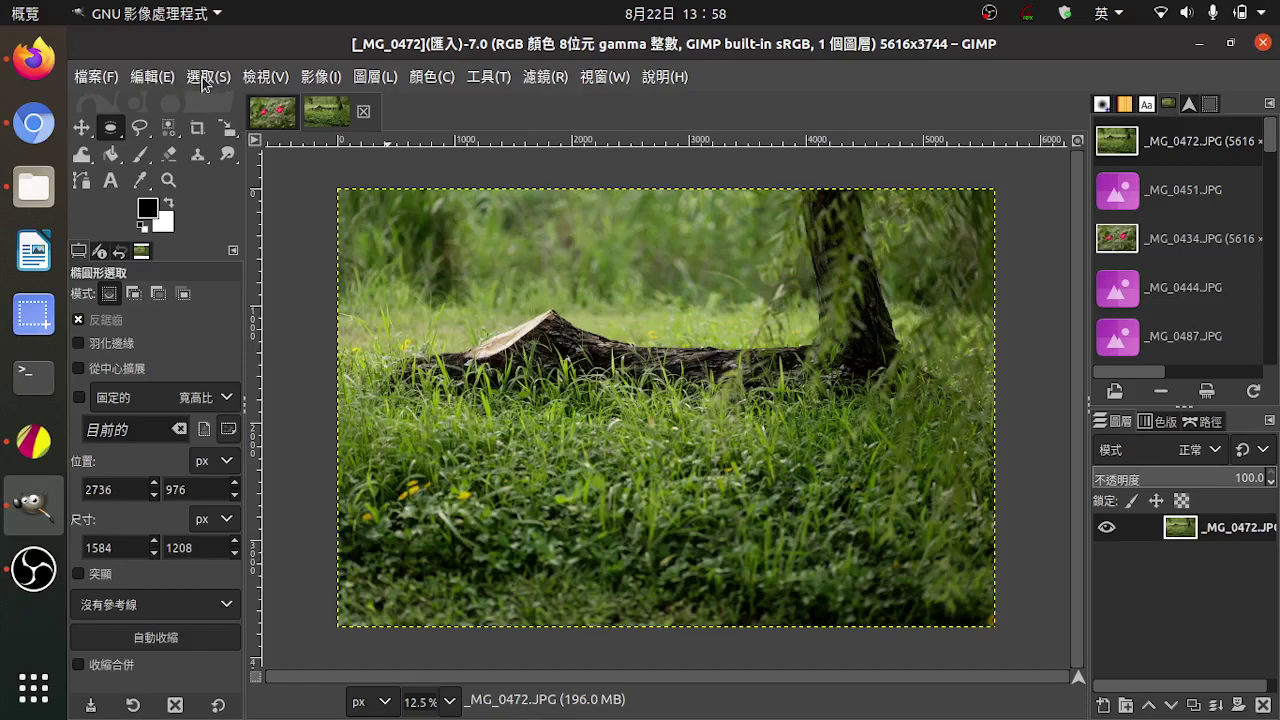
left_click(278, 115)
Clear the rose image's selection, copy an ellipse around the tree trunk in _MG_0472, and return to the rose image.
left_click(196, 78)
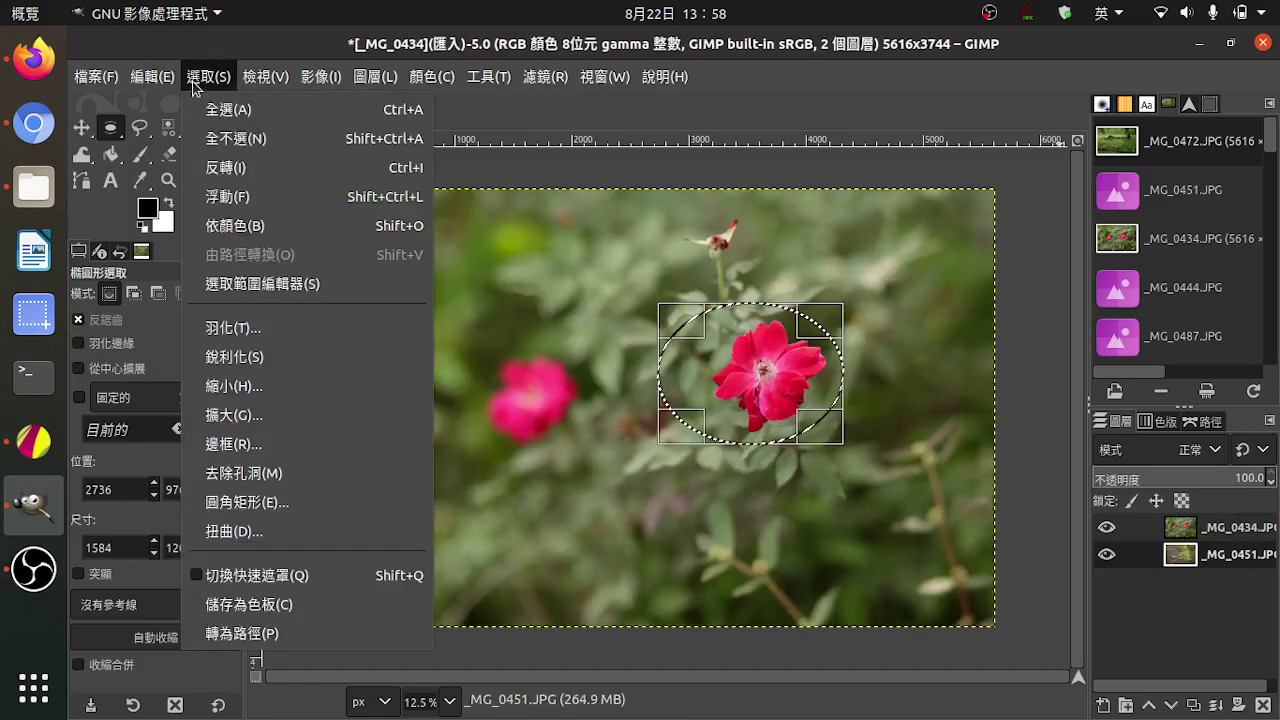
left_click(229, 138)
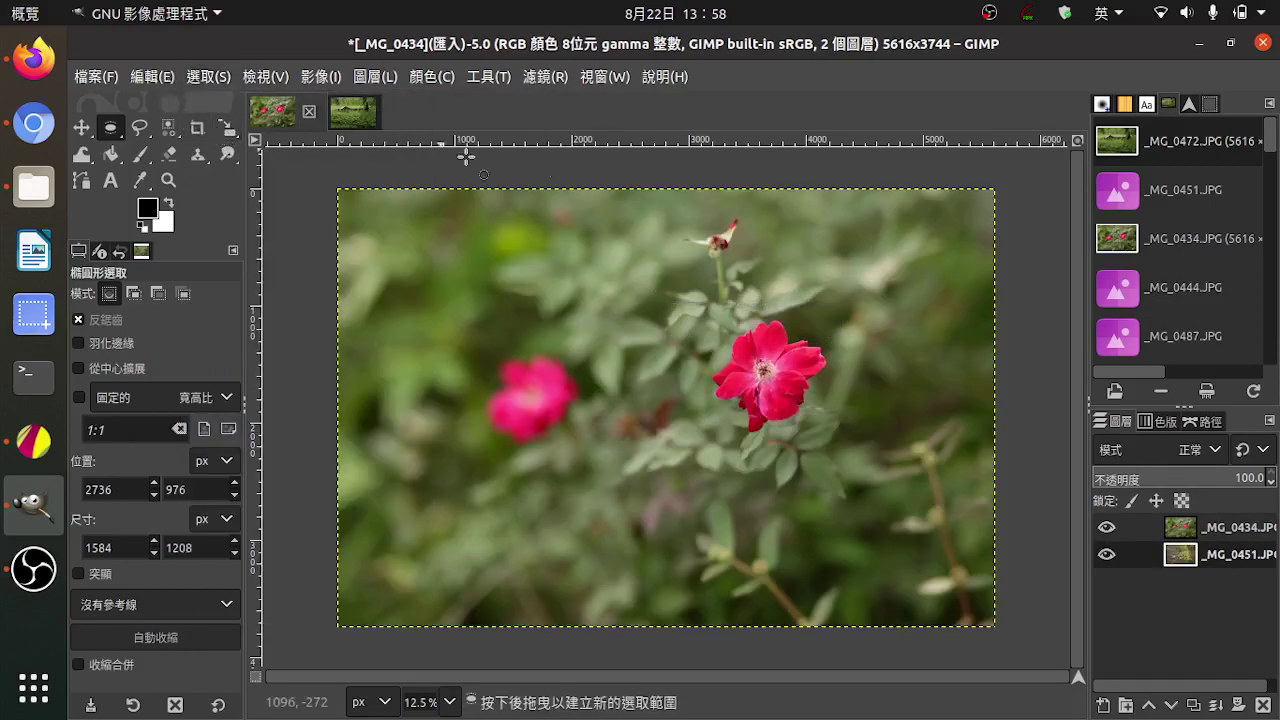
left_click(327, 112)
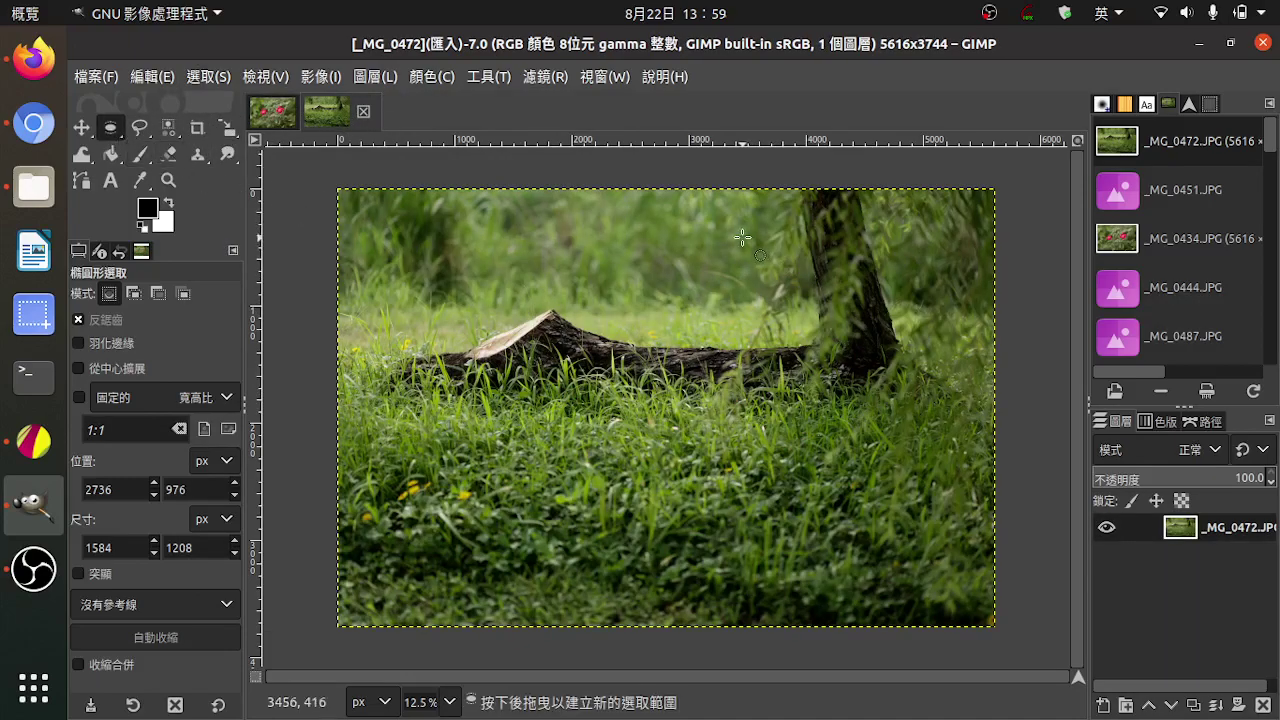
left_click_drag(737, 229, 907, 329)
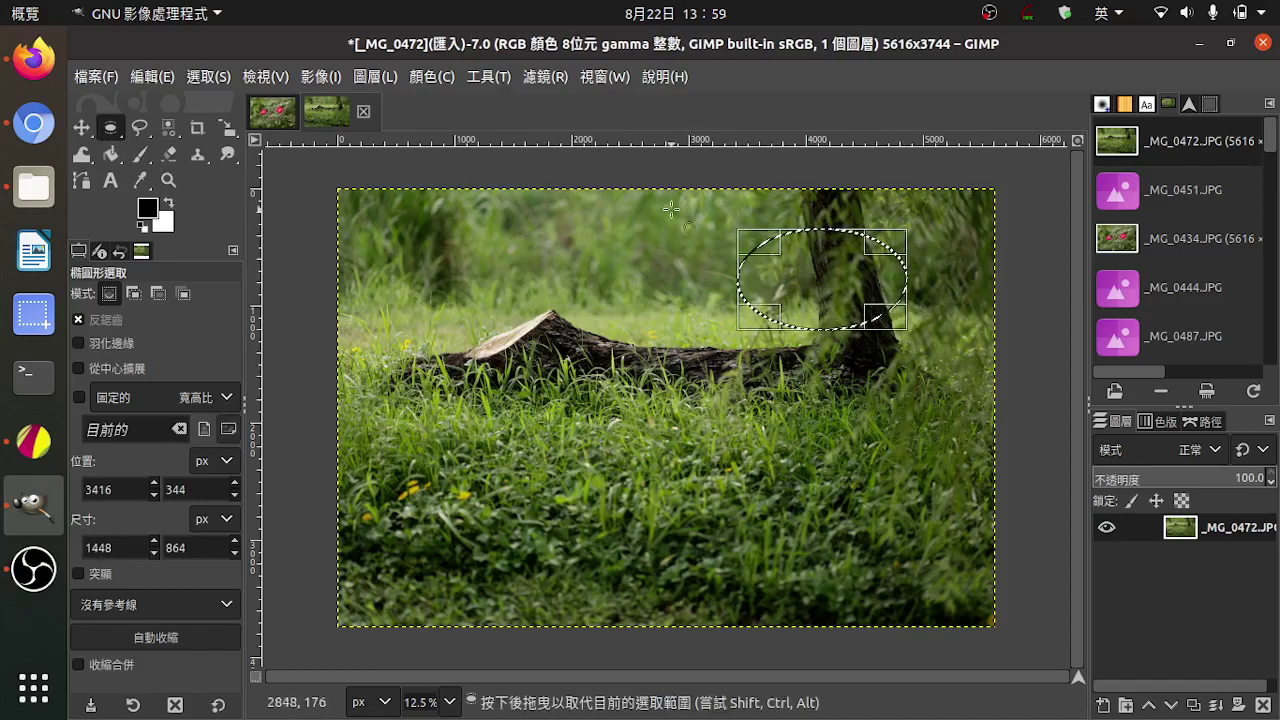
left_click(153, 78)
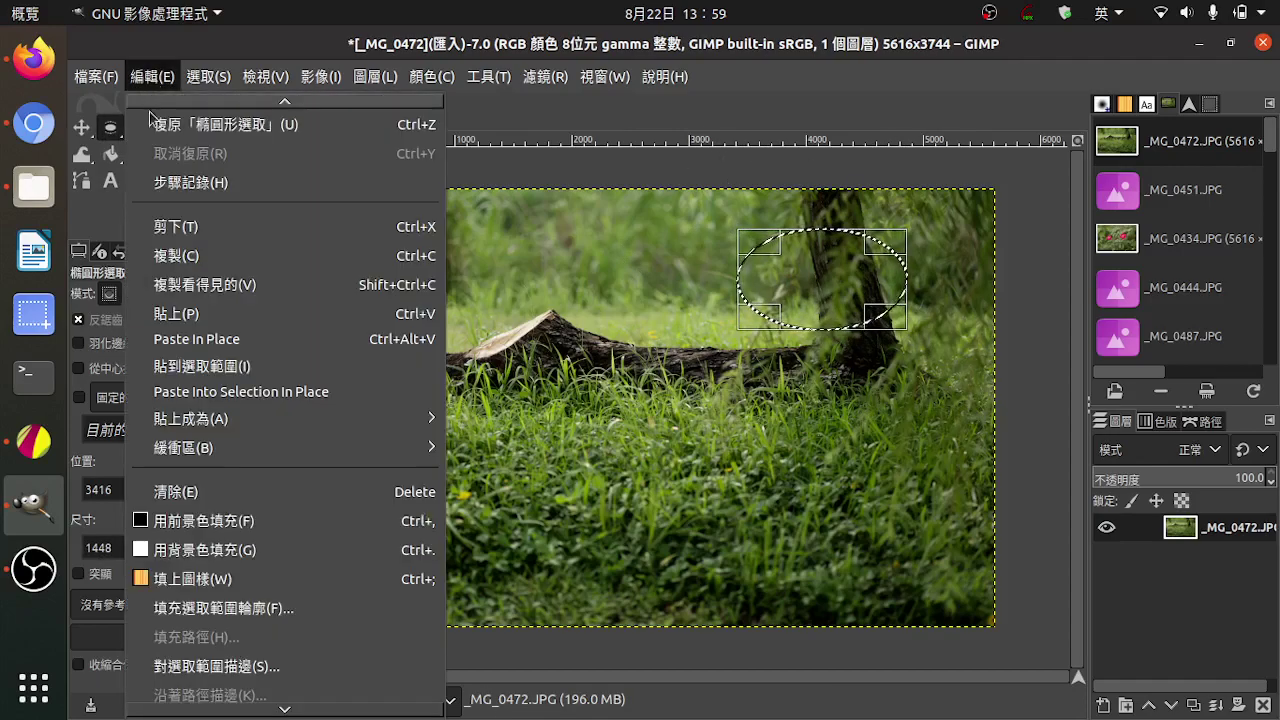
left_click(176, 255)
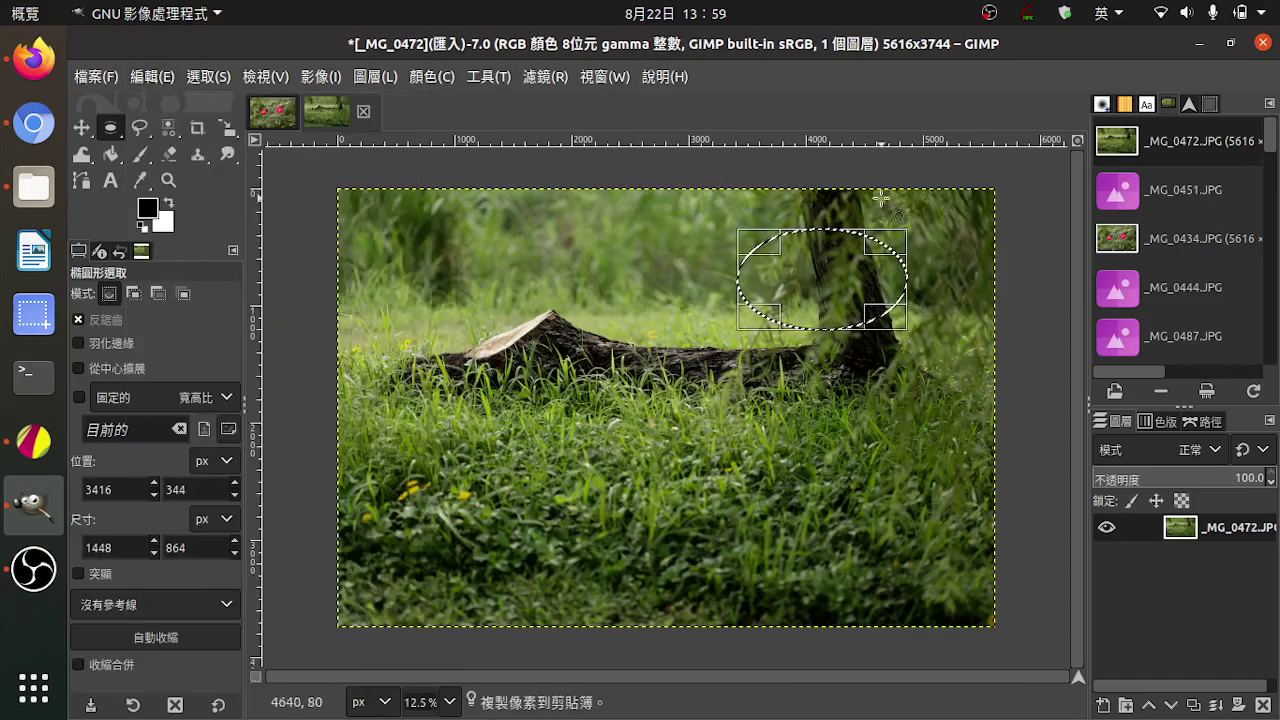
left_click(294, 120)
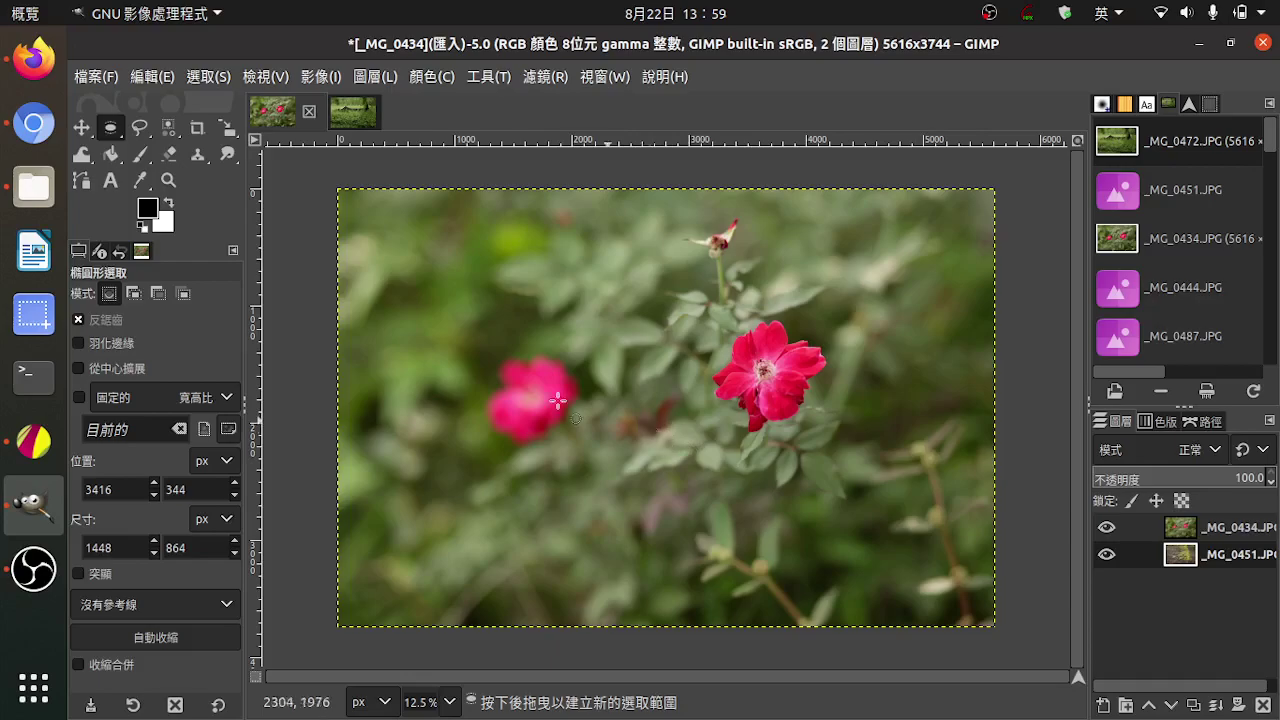
left_click(137, 79)
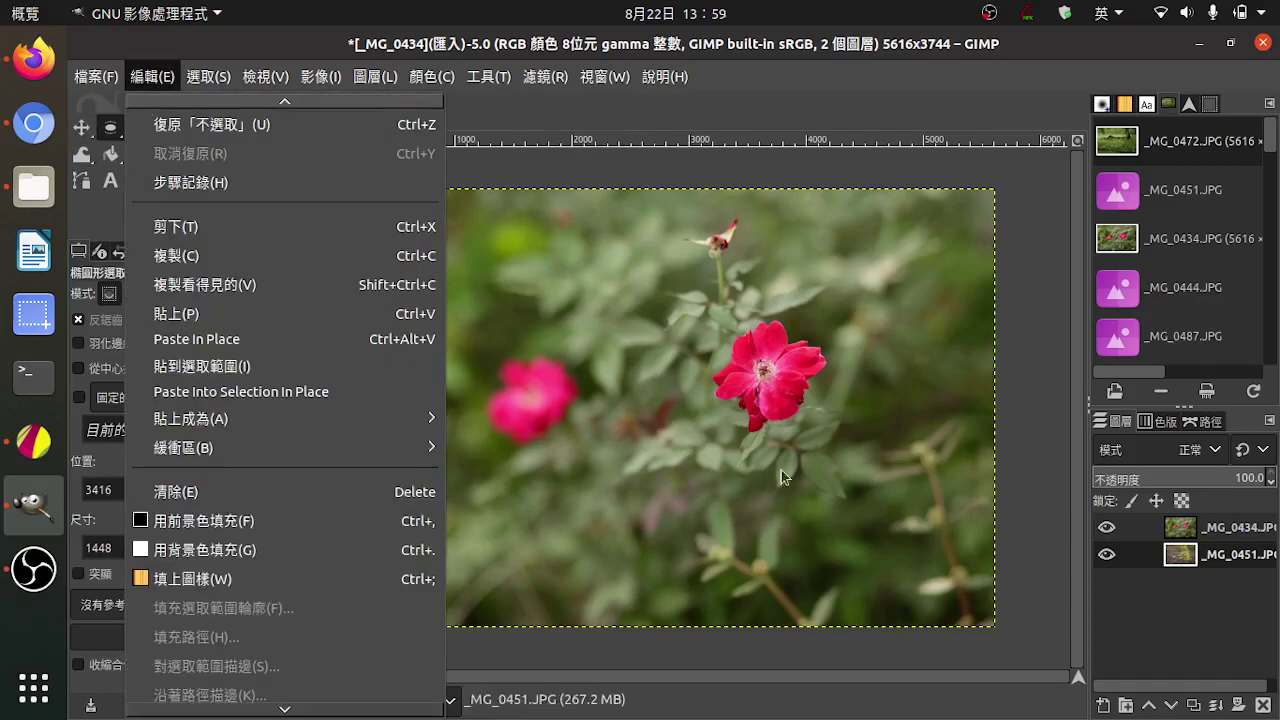
left_click(753, 387)
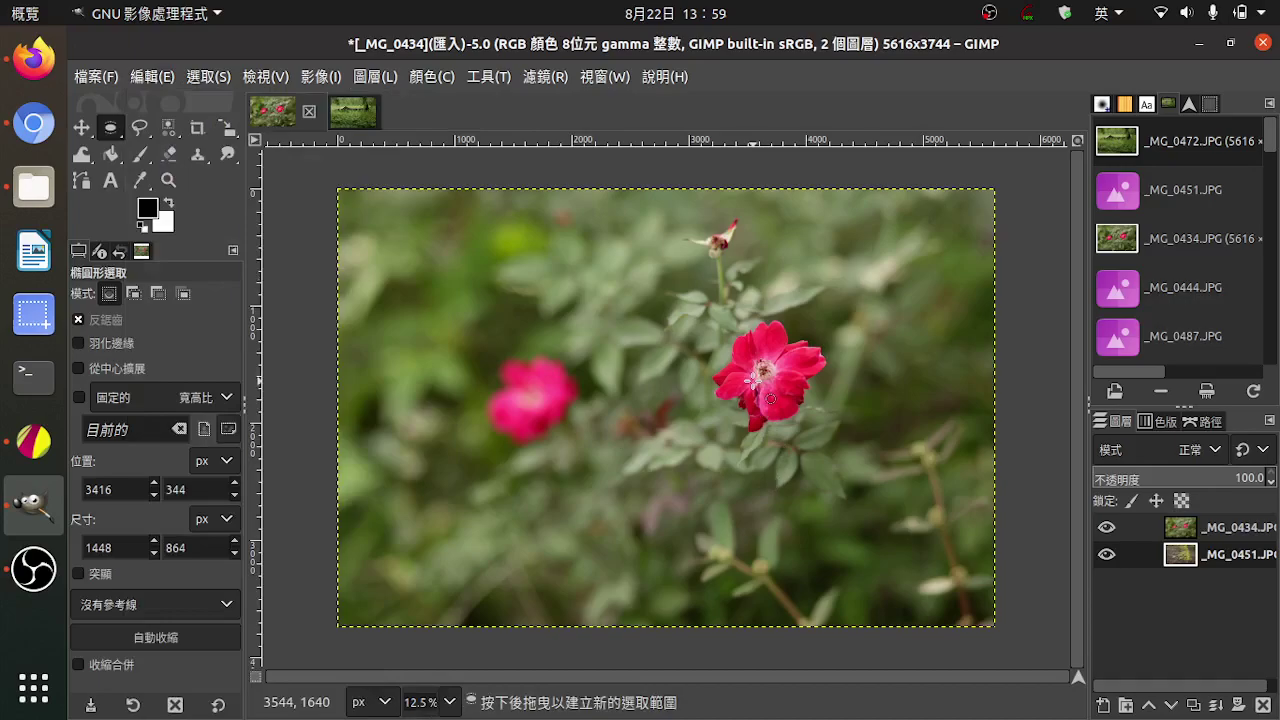
left_click(1246, 537)
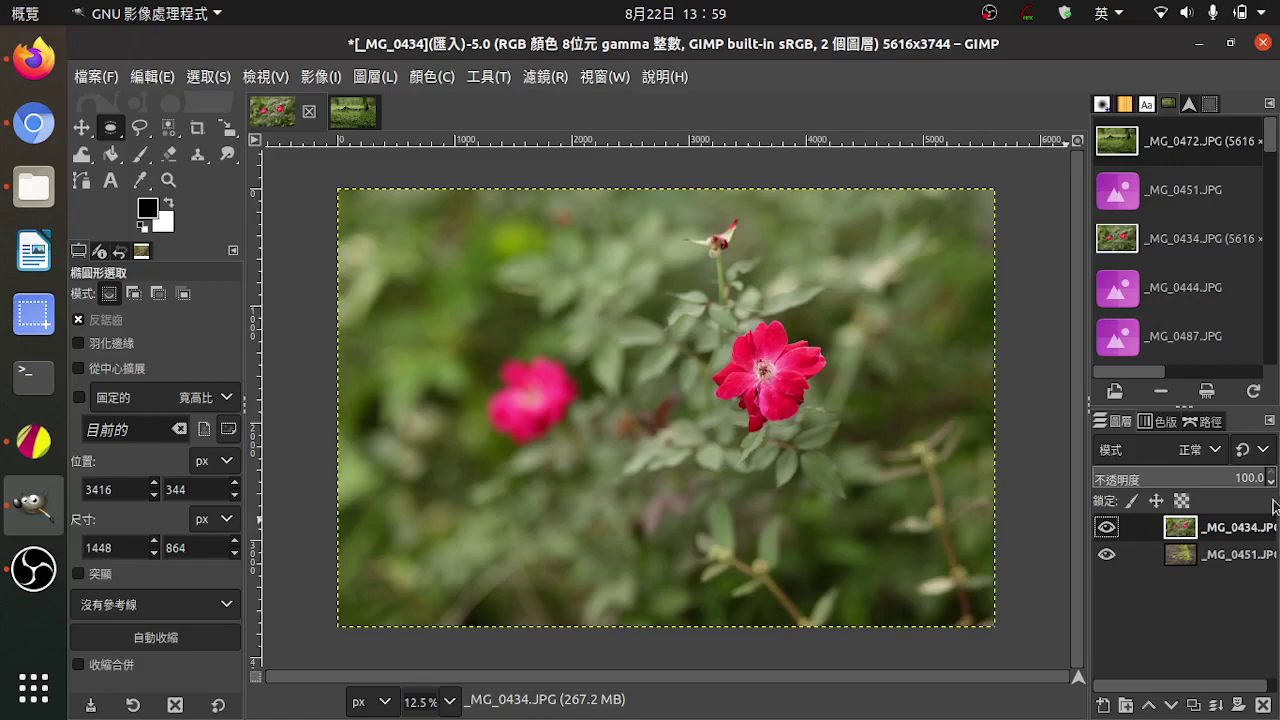
left_click(150, 77)
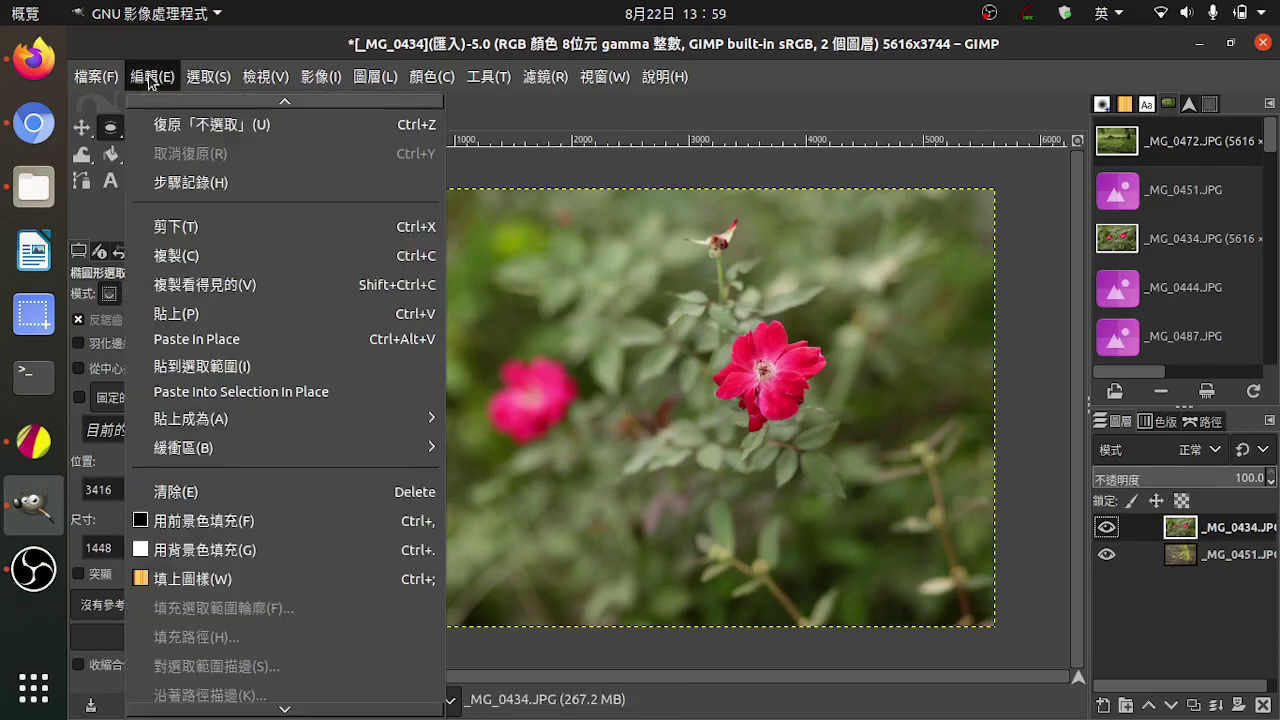
left_click(168, 313)
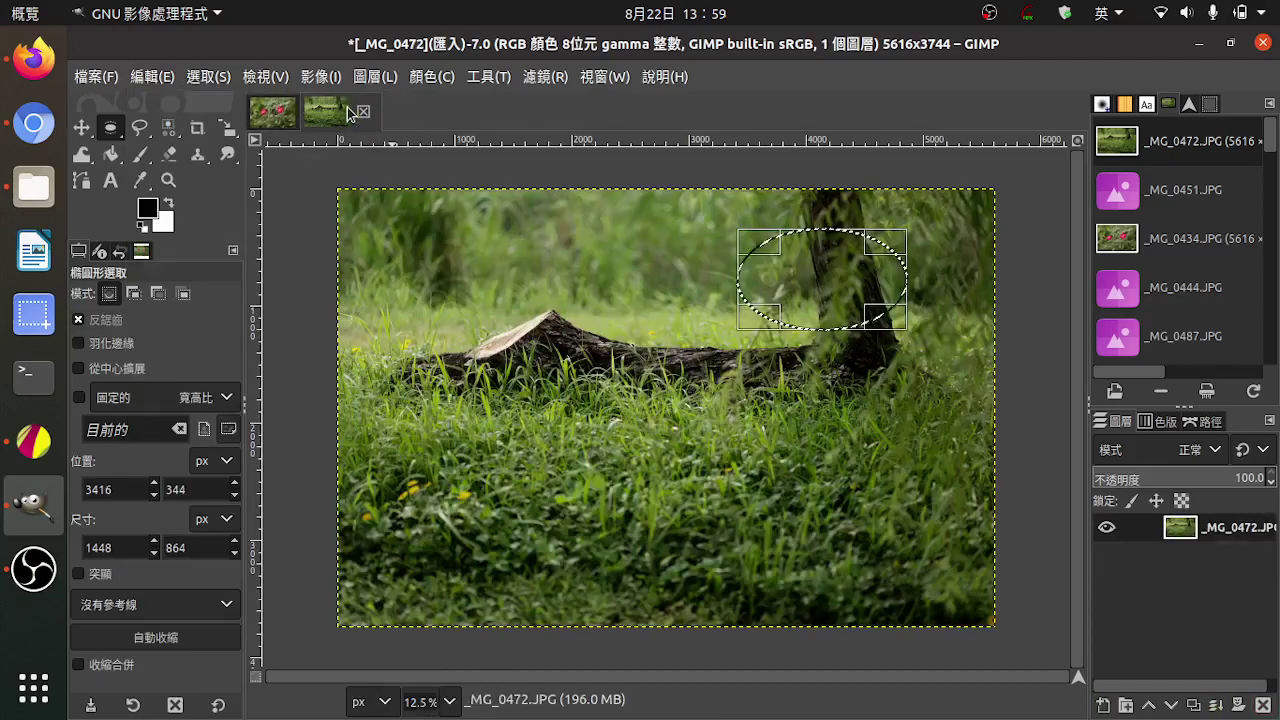
key("alt+2")
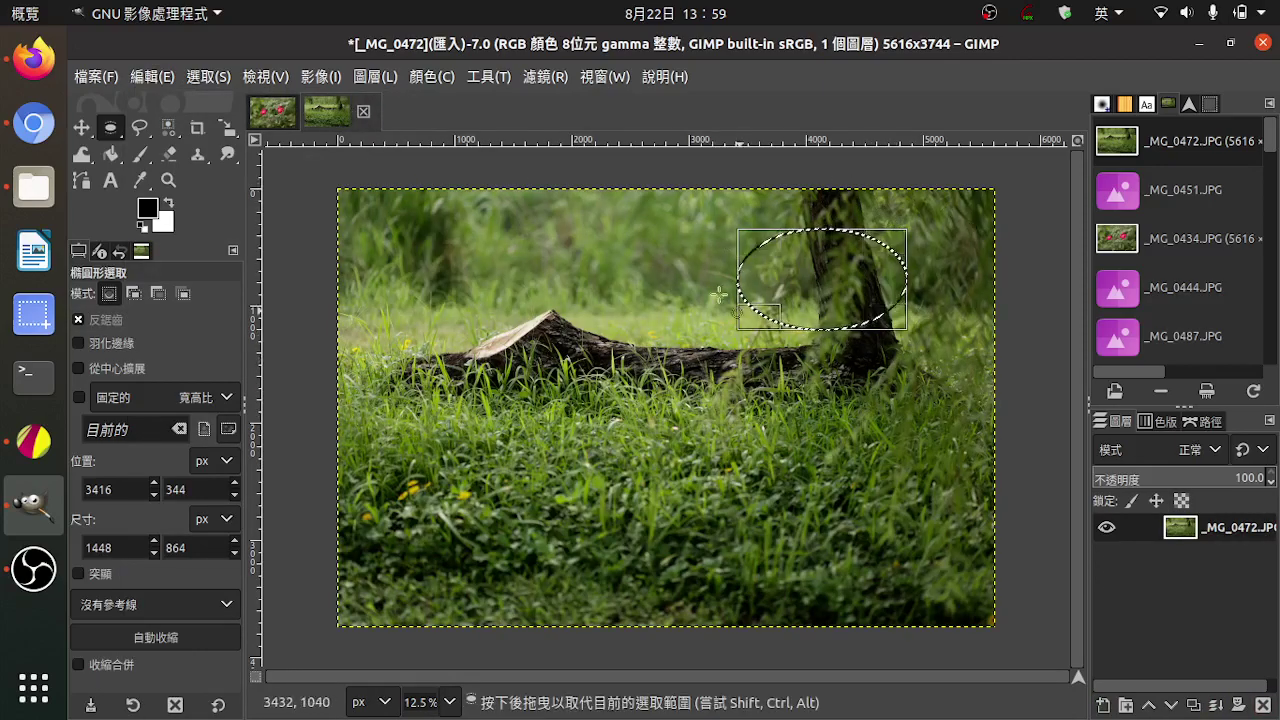
left_click(270, 118)
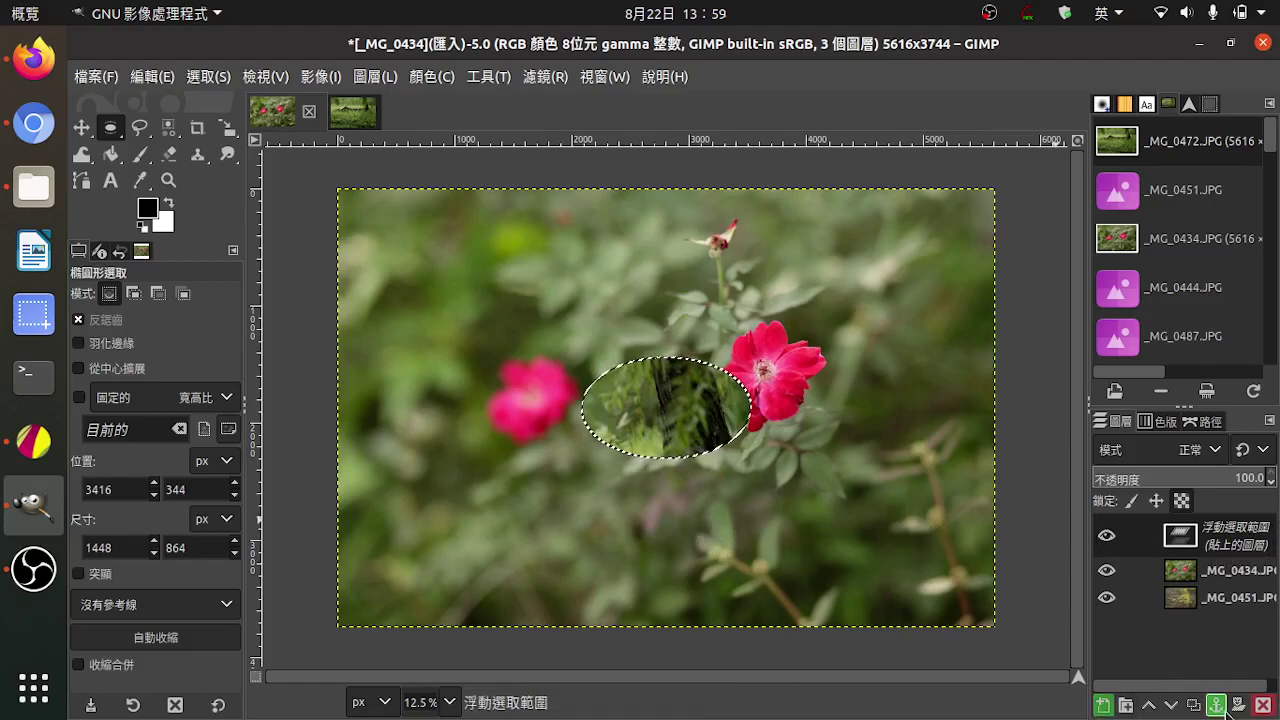
left_click(1103, 706)
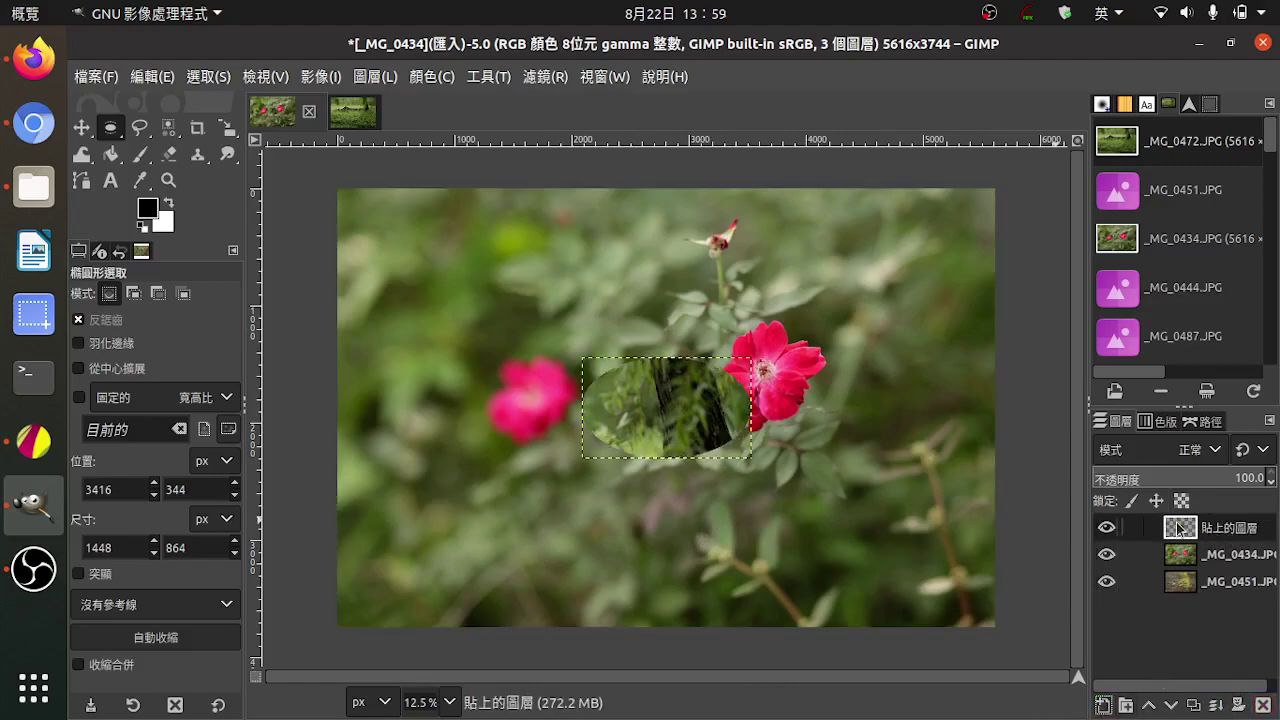
left_click(155, 77)
left_click(165, 123)
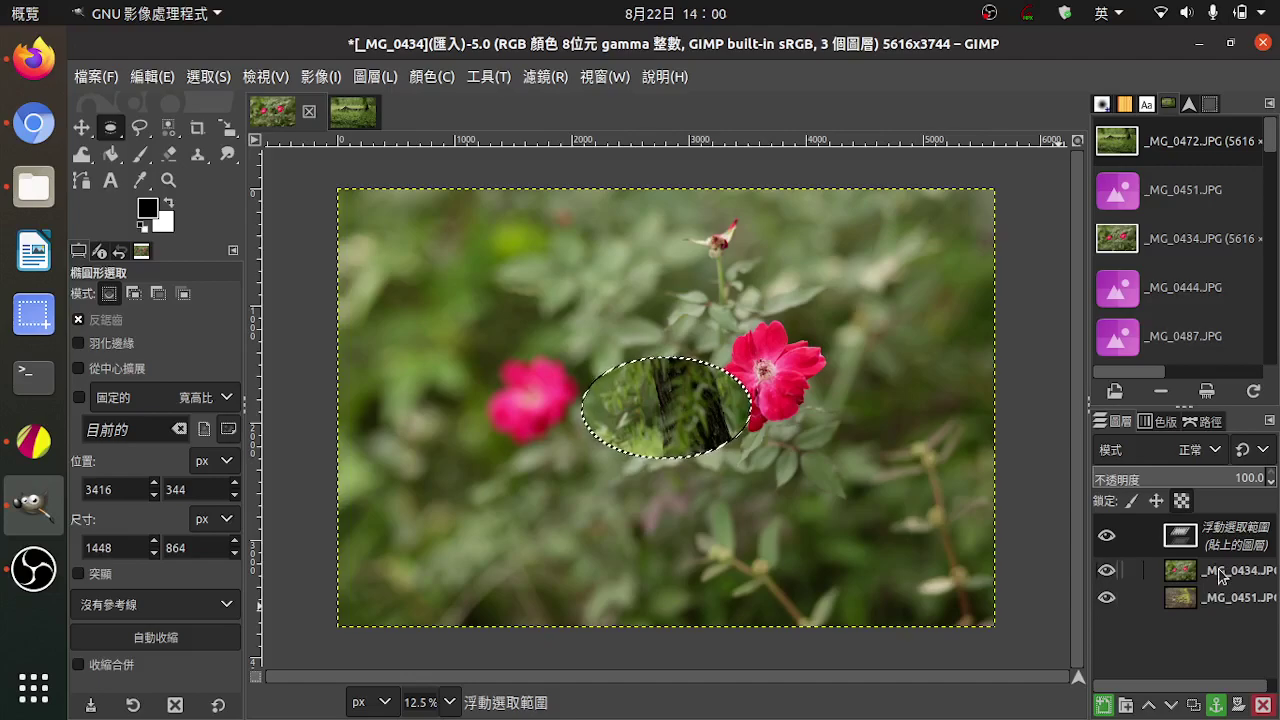
left_click(1215, 705)
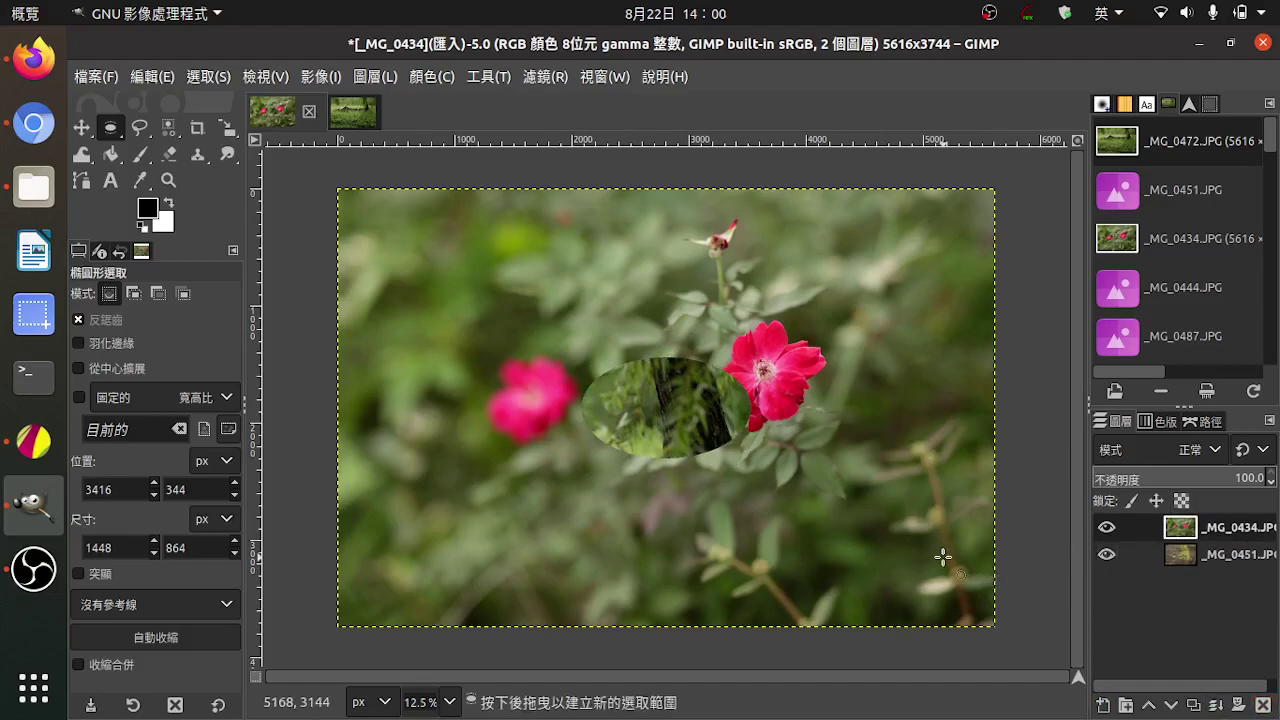
left_click(155, 78)
left_click(165, 124)
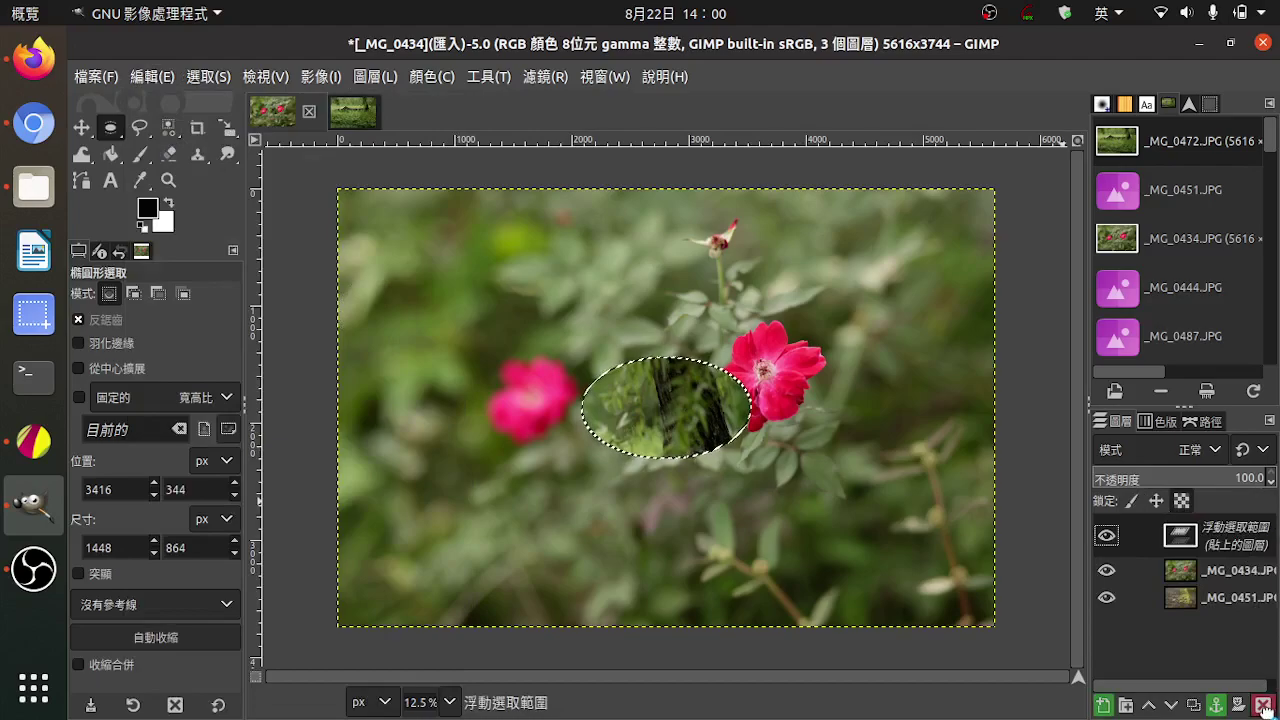
left_click(1264, 706)
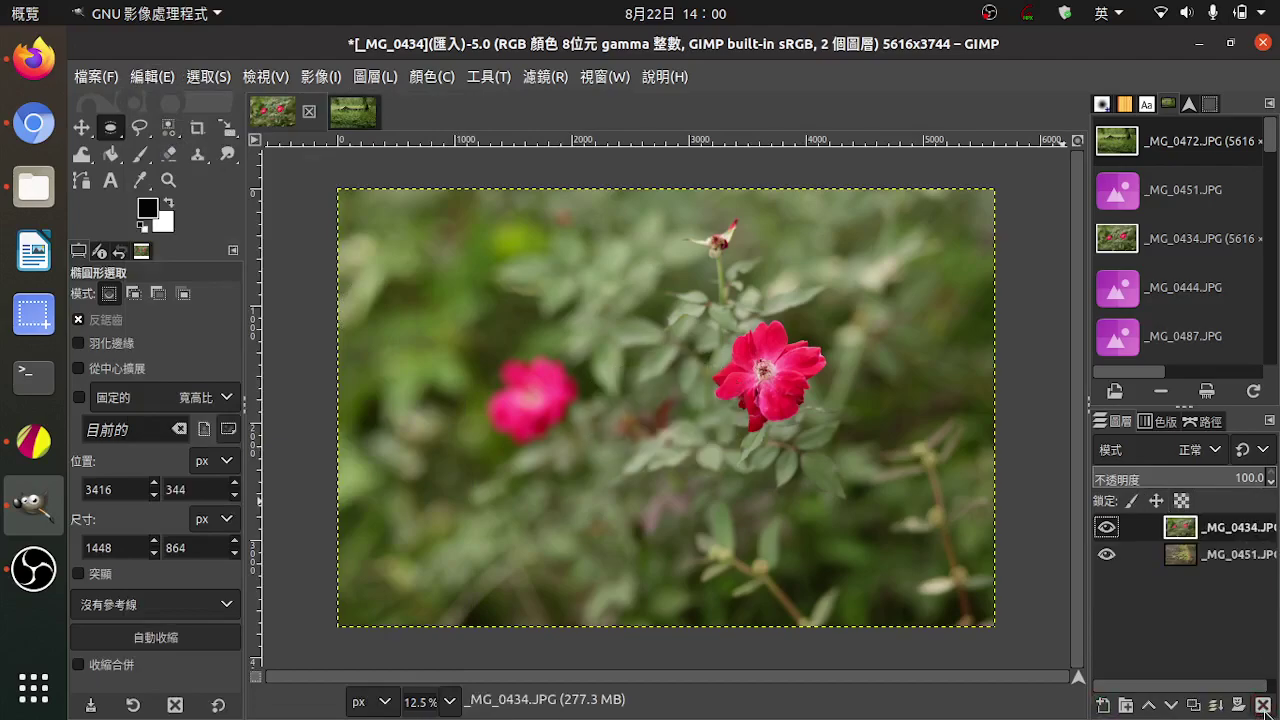
Copy the grass ellipse from _MG_0472 and Paste In Place into the rose photo.
left_click(350, 112)
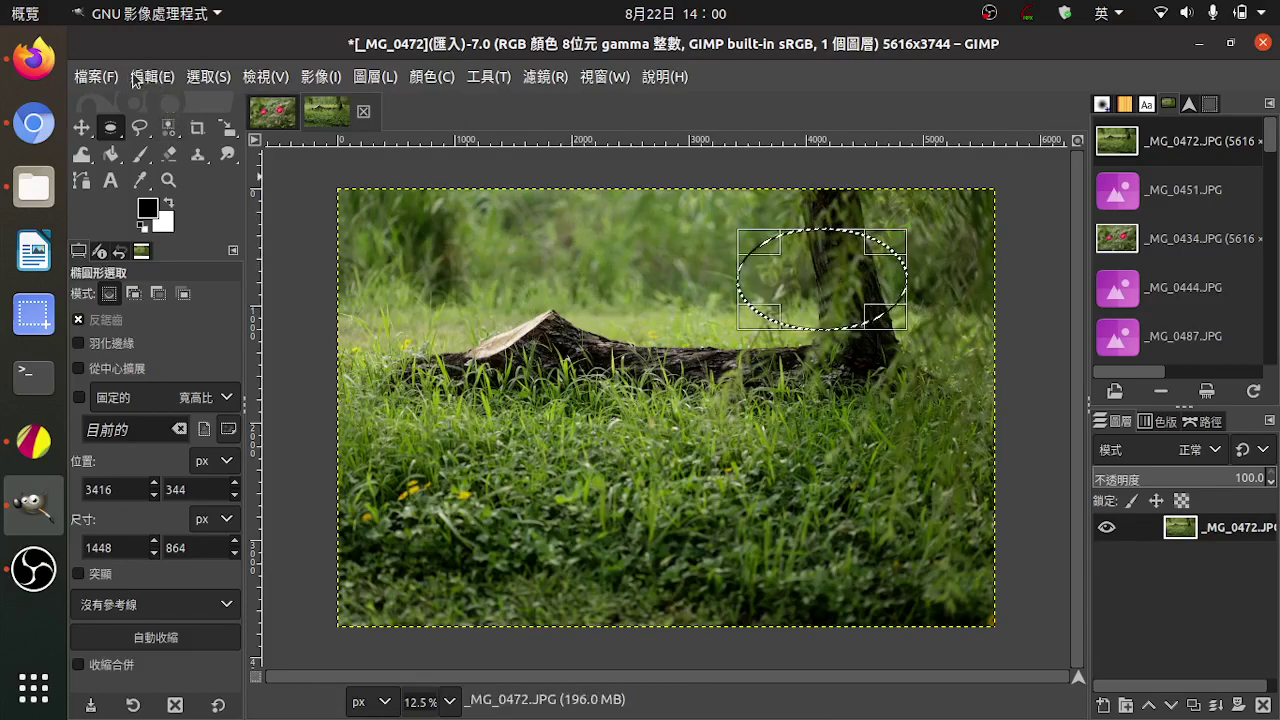
left_click(151, 76)
left_click(150, 255)
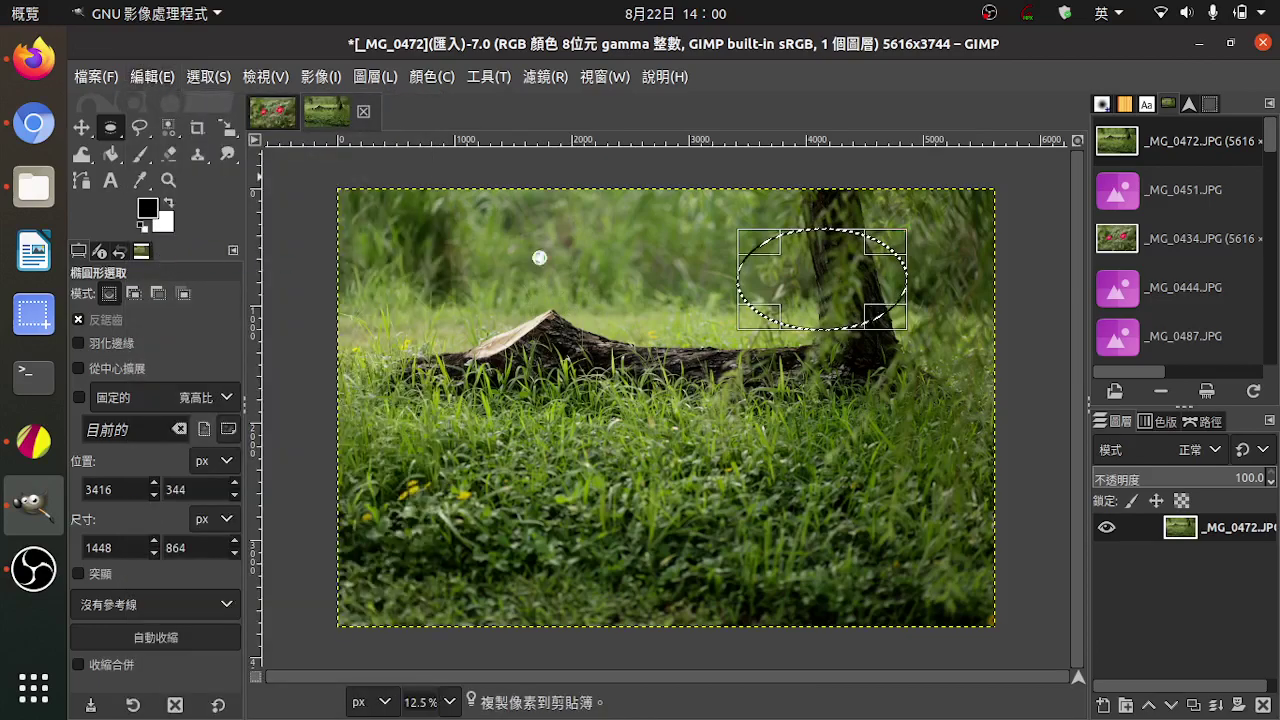
left_click(272, 113)
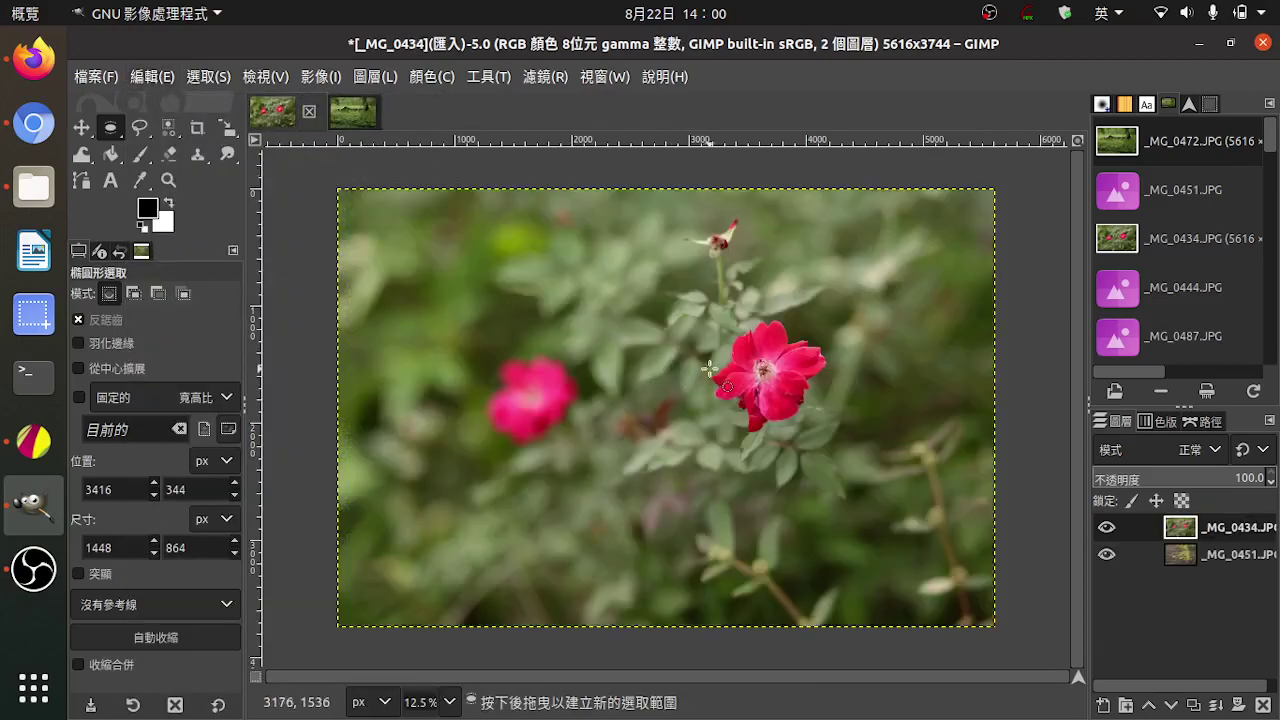
left_click(141, 78)
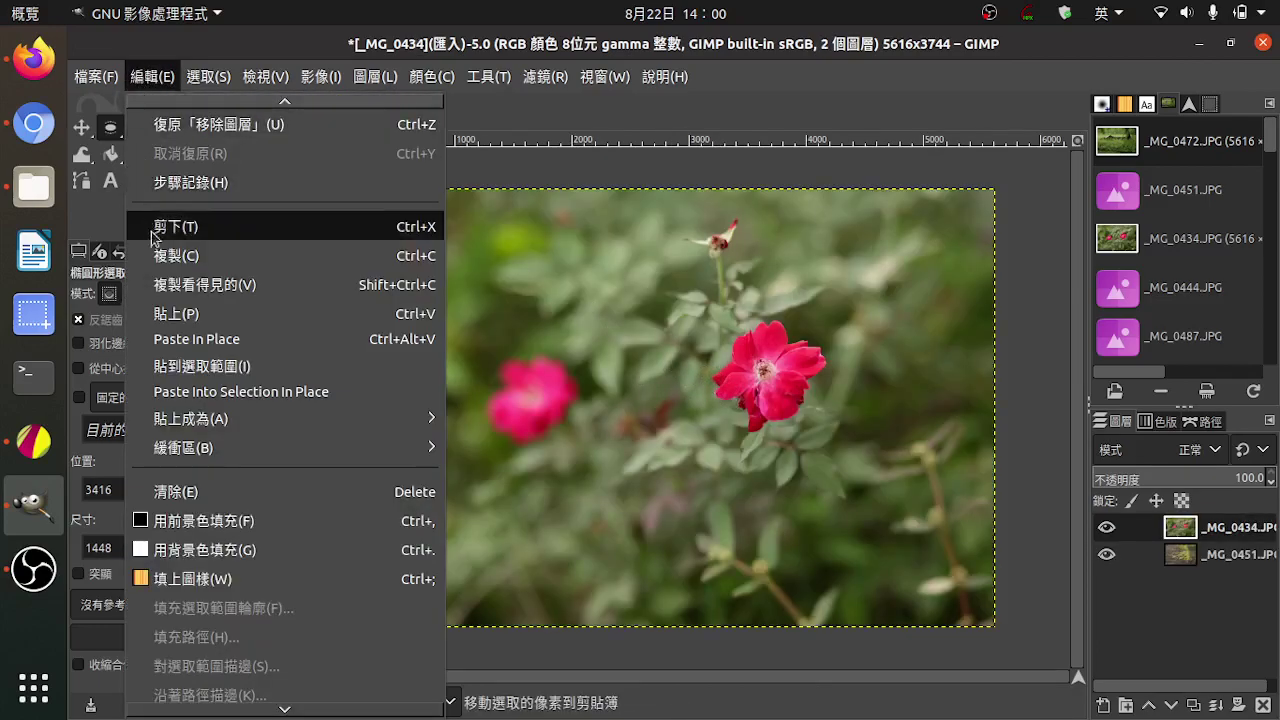
left_click(170, 339)
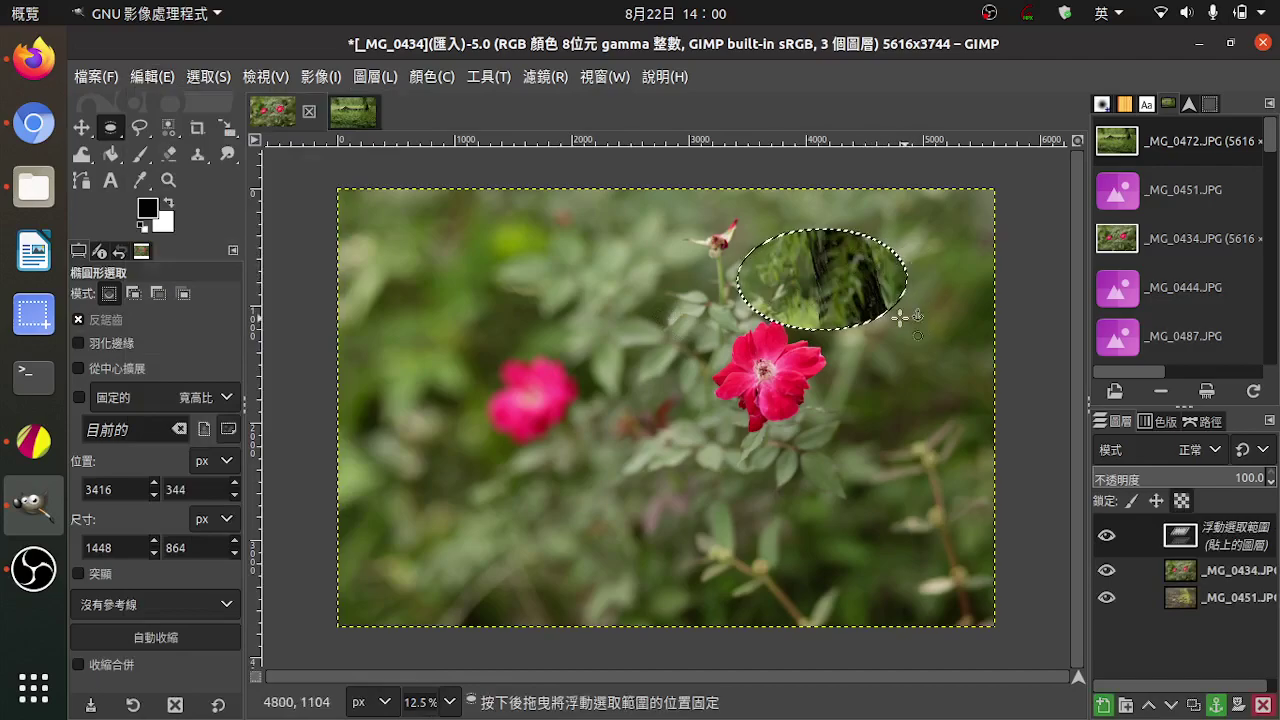
Delete the floating grass paste, leaving _MG_0434.JPG above _MG_0451.JPG.
left_click(345, 113)
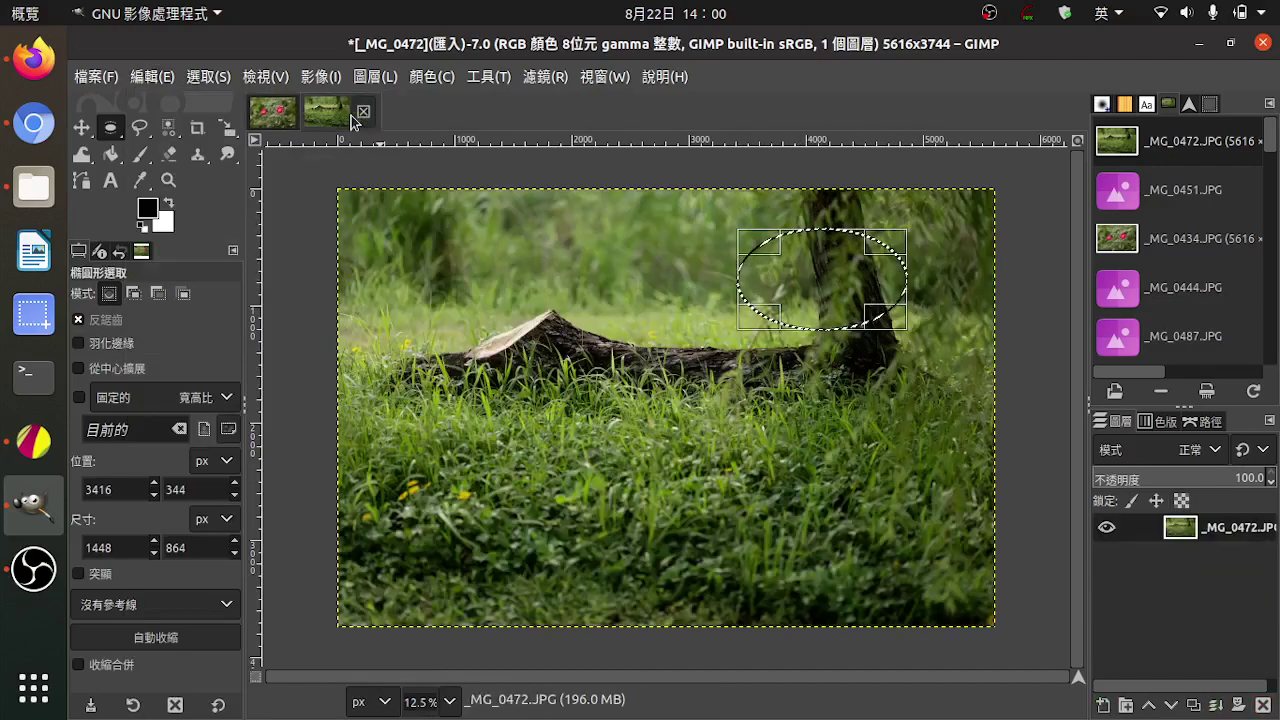
left_click(273, 113)
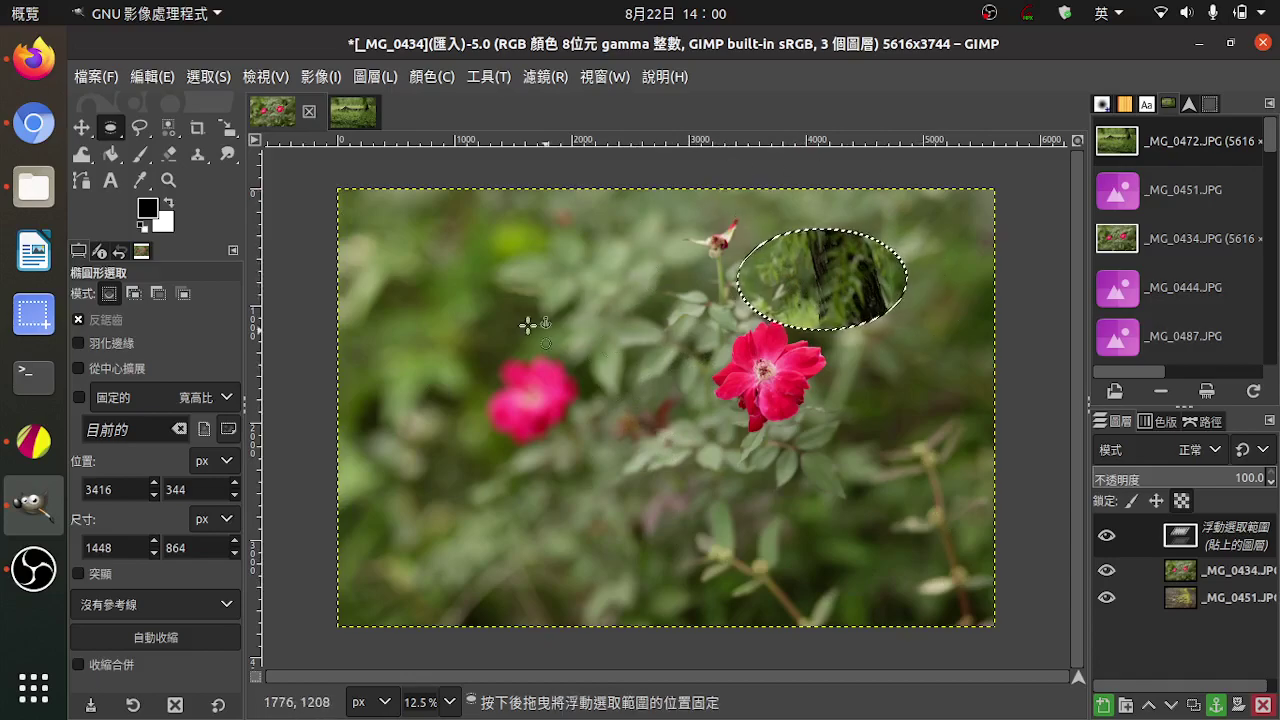
left_click(135, 78)
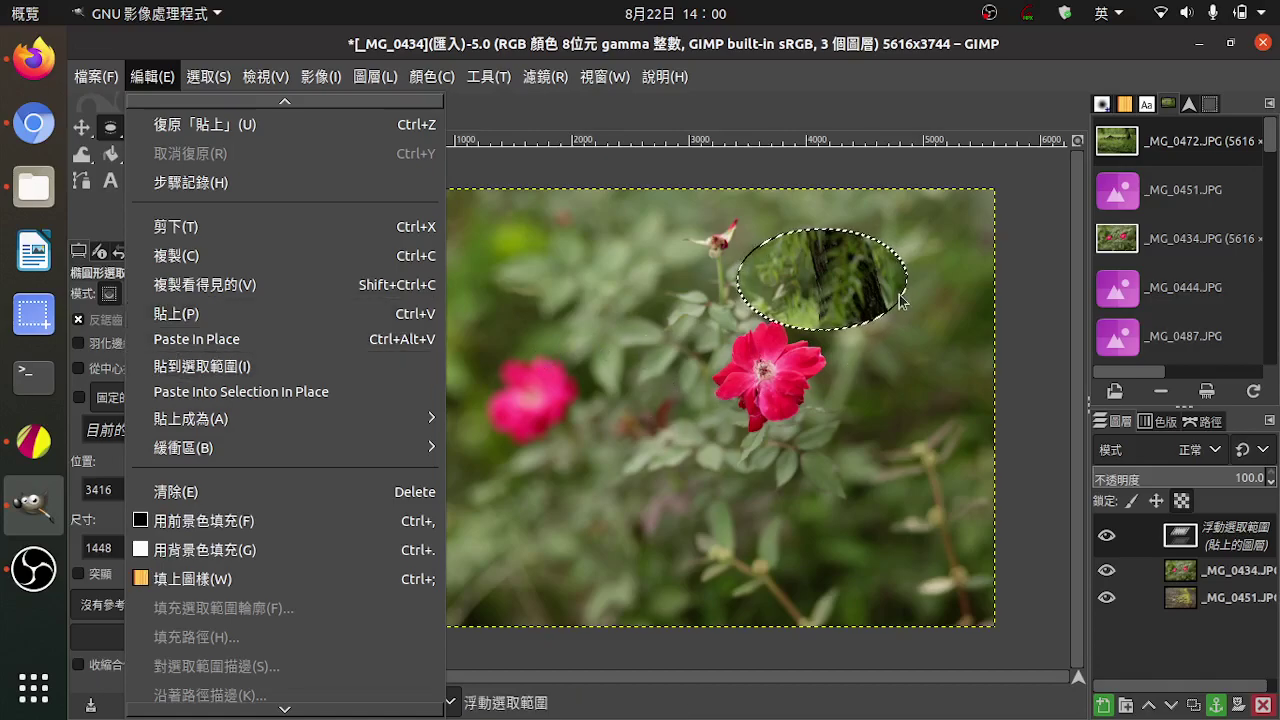
left_click(743, 380)
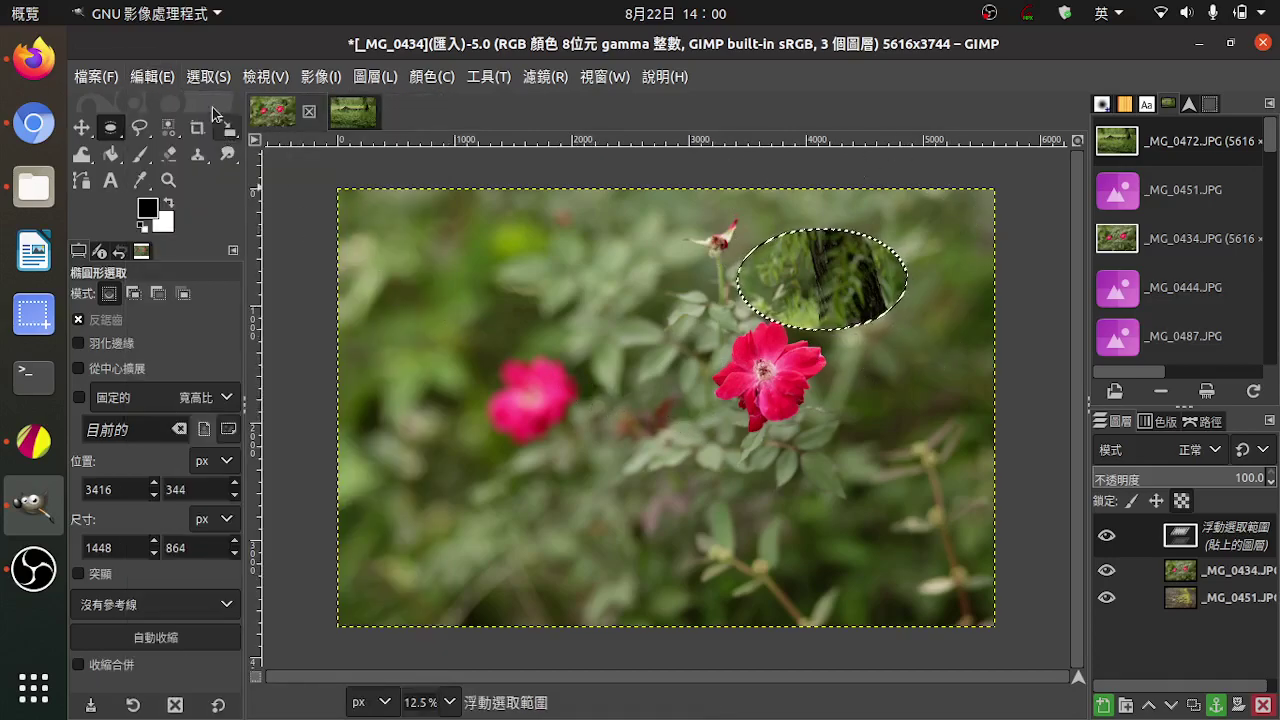
left_click(208, 76)
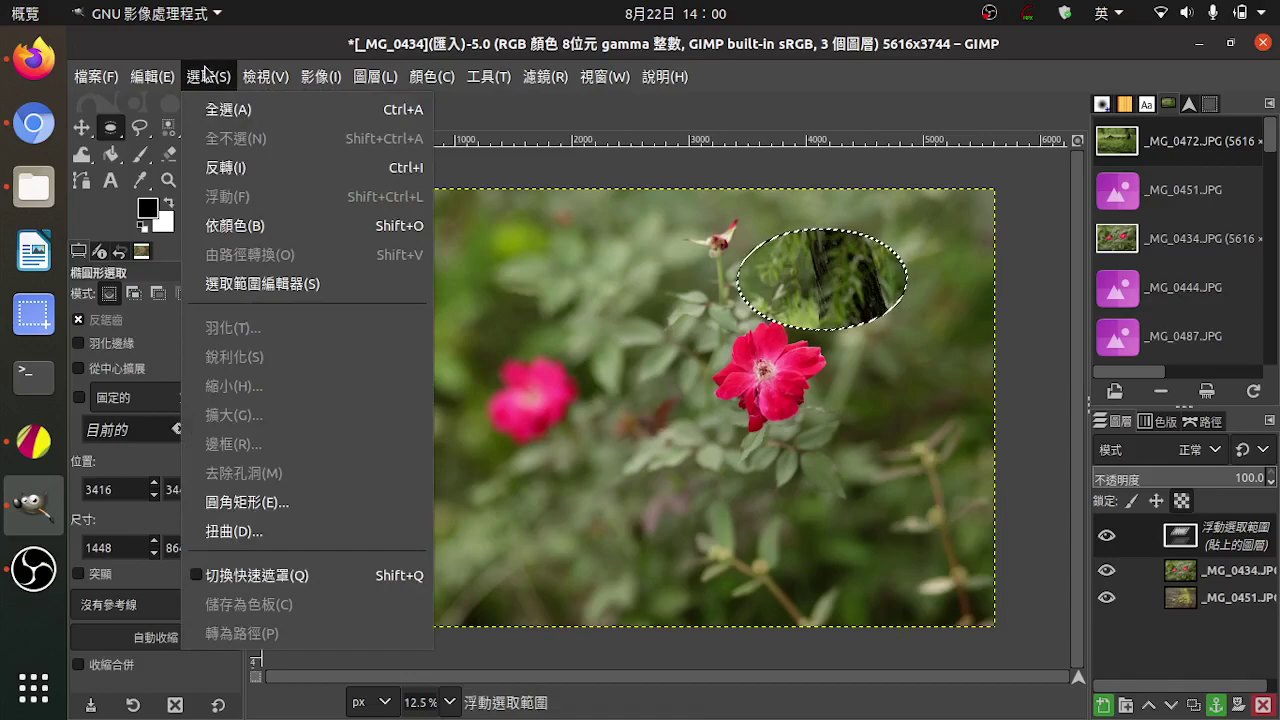
left_click(708, 375)
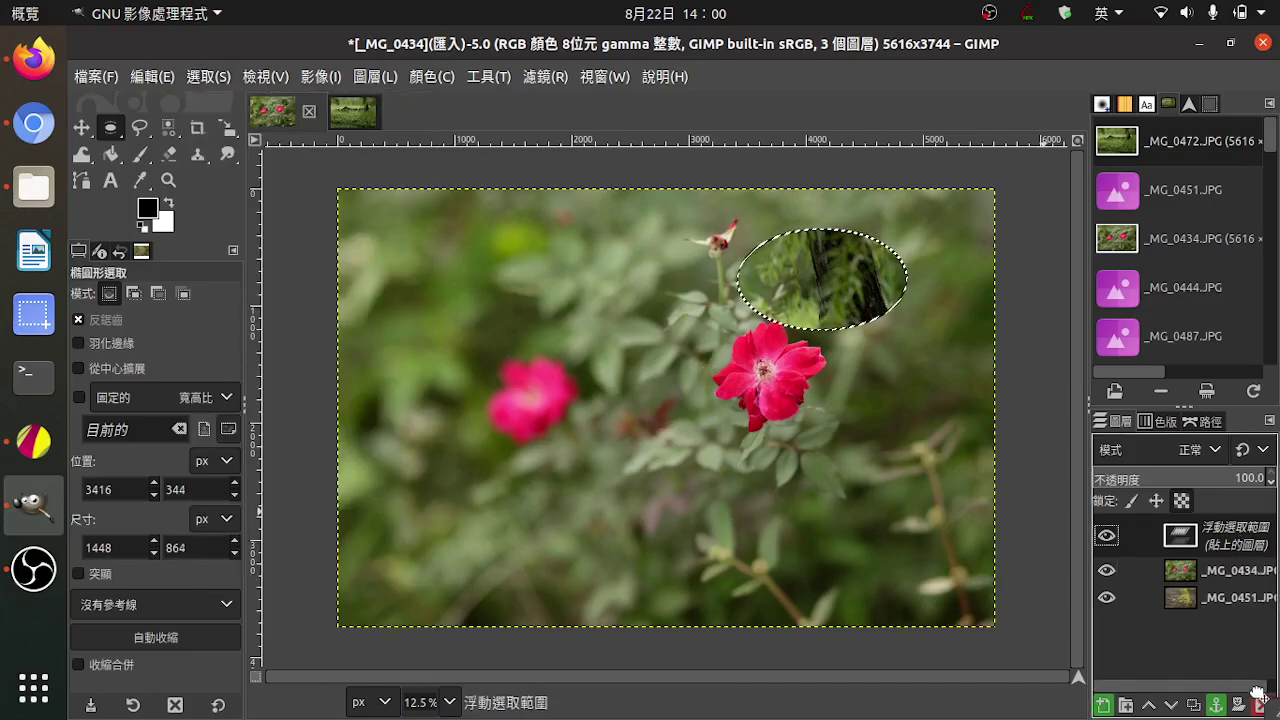
left_click(1258, 700)
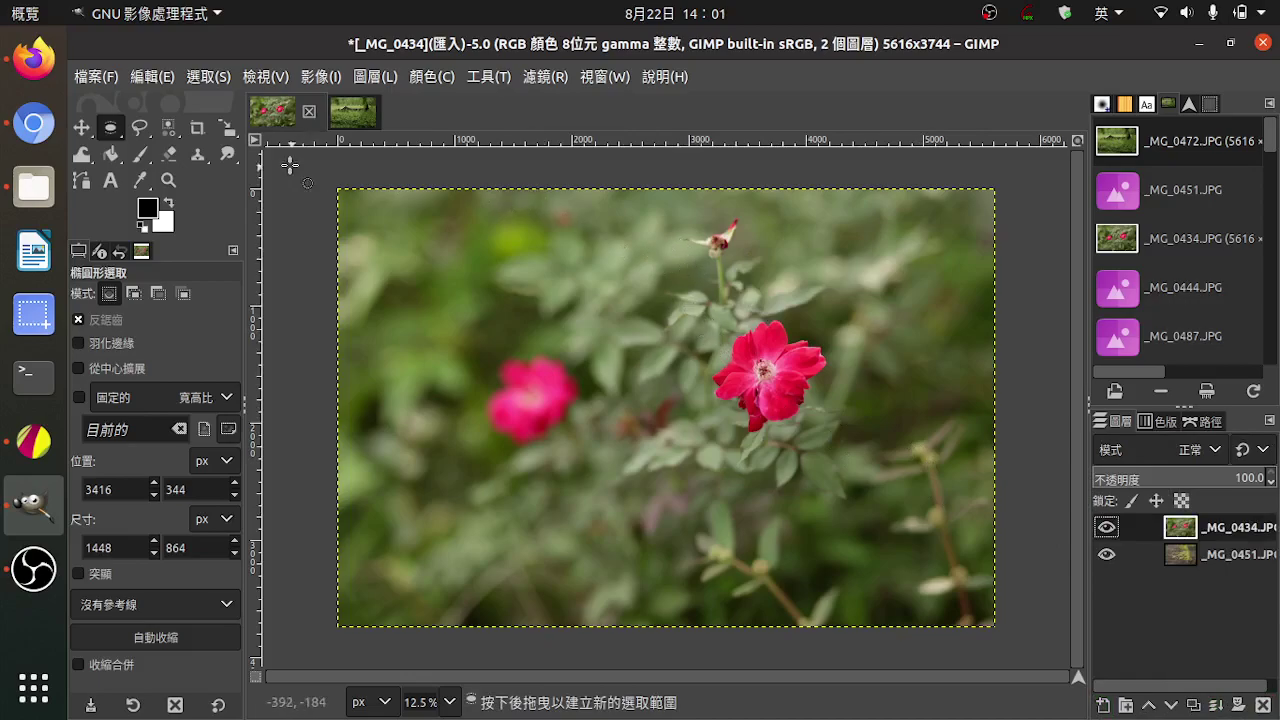
Re-copy the trunk ellipse from _MG_0472 and return to the rose photo without pasting.
left_click(349, 118)
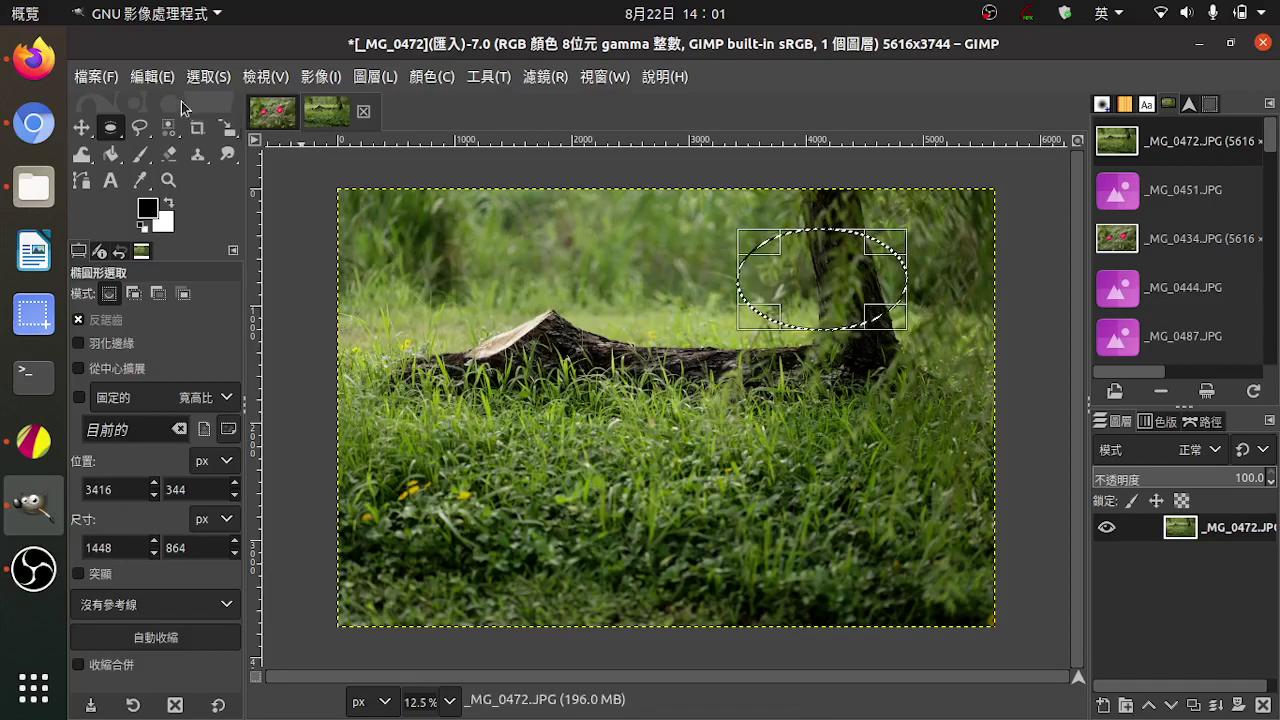
left_click(152, 76)
left_click(167, 258)
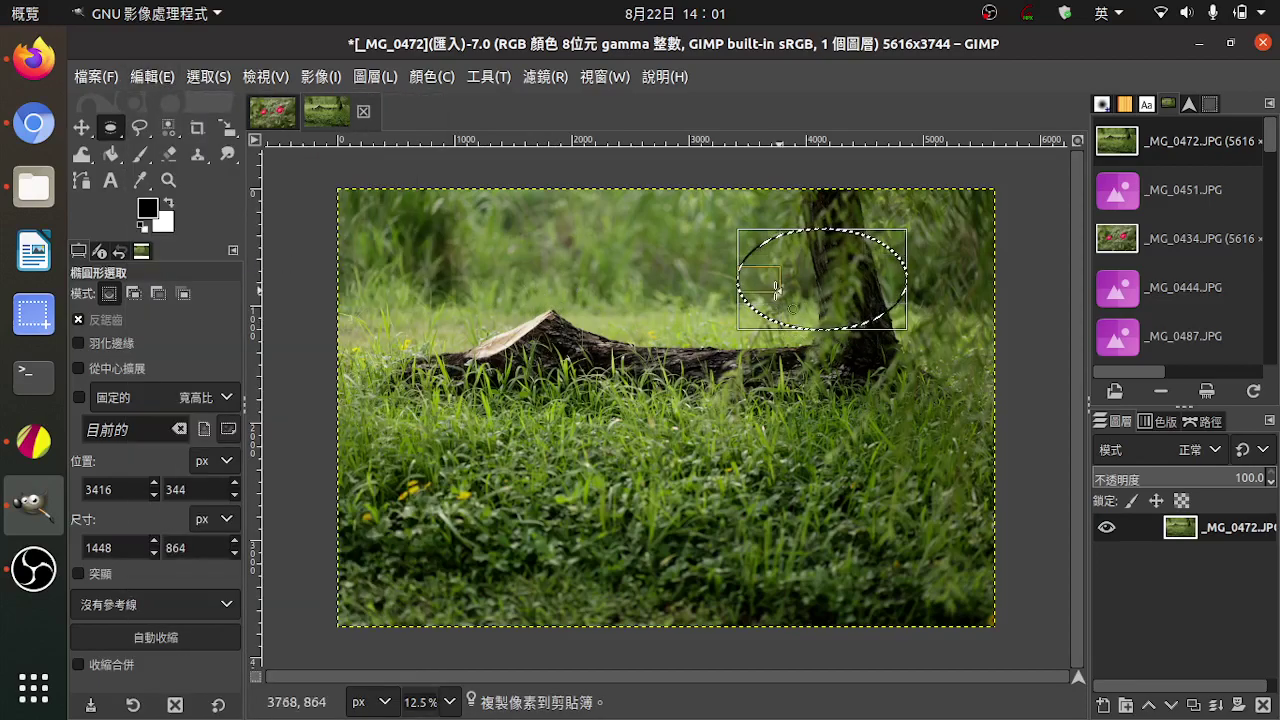
left_click(270, 112)
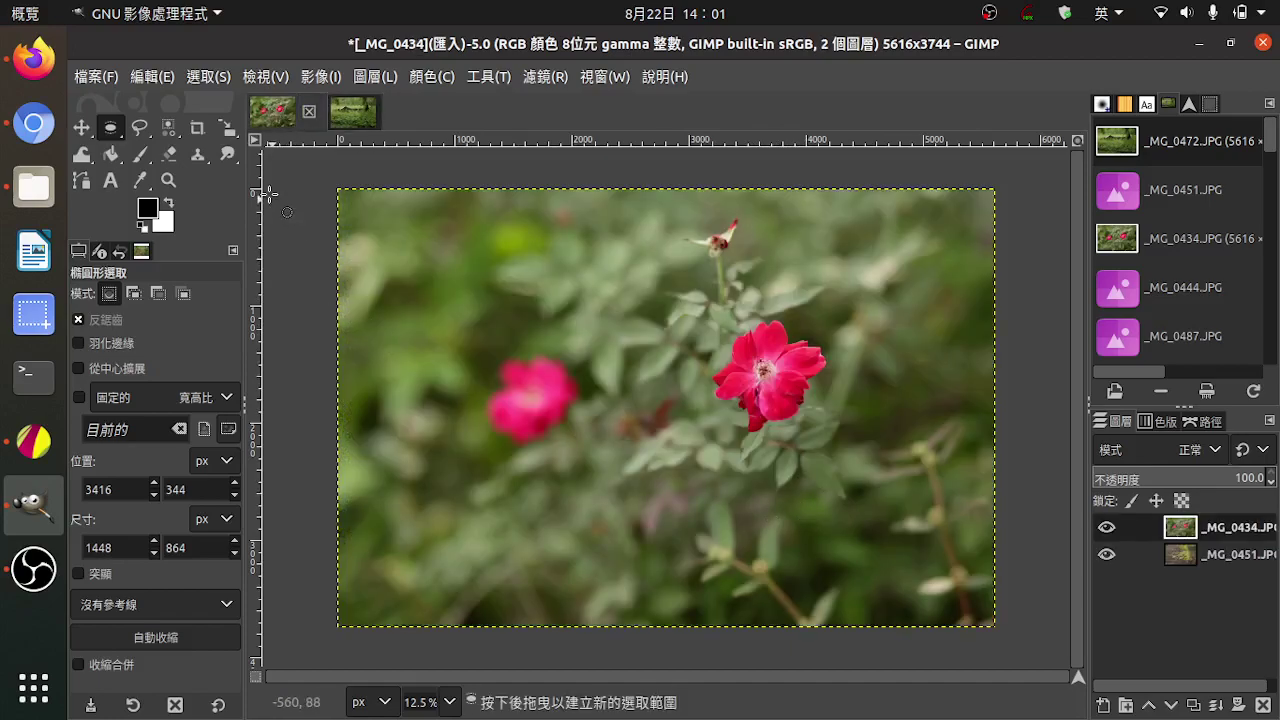
left_click(155, 80)
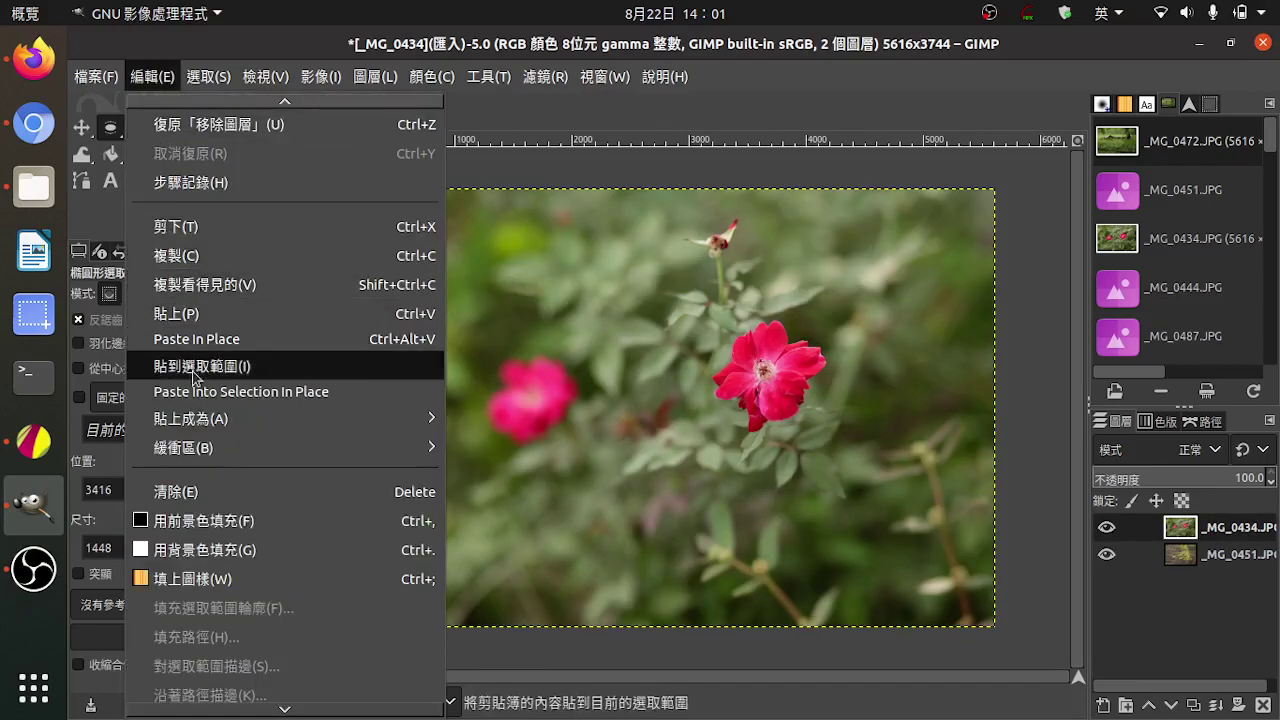
left_click(657, 413)
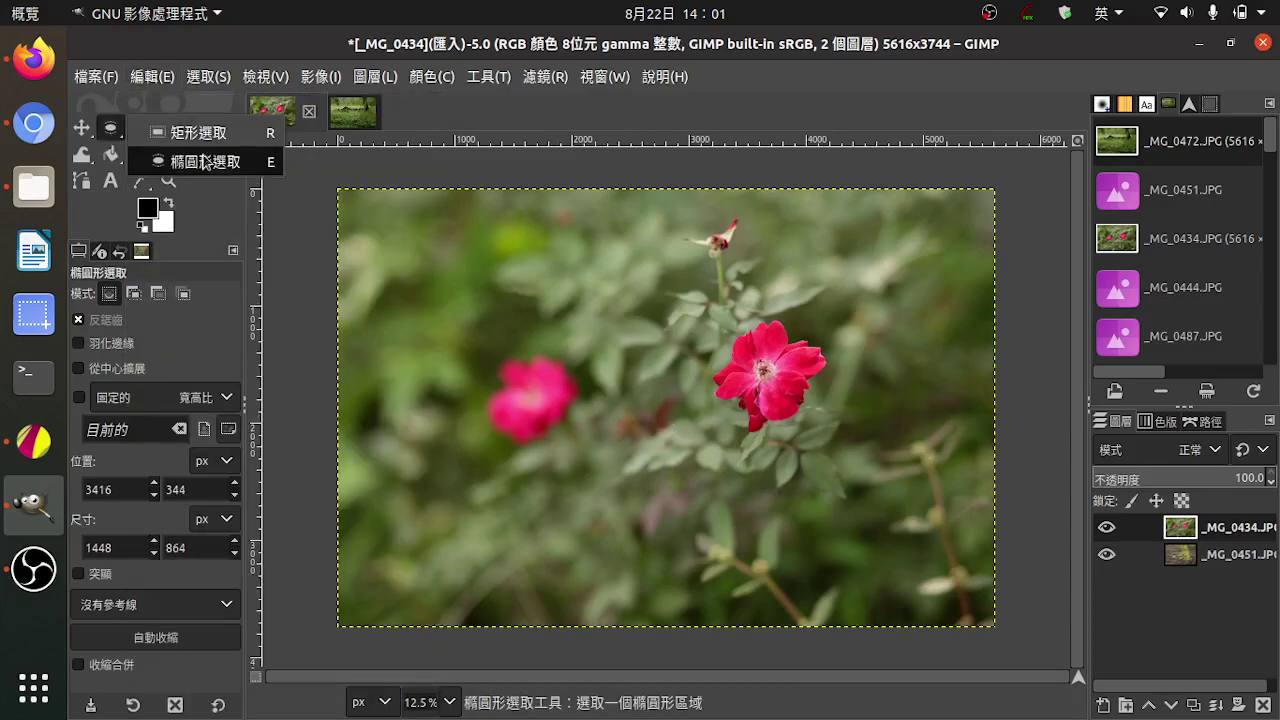
Draw a 2960×1984 px rectangular selection at 280, 1544 over the rose photo's lower left.
left_click_drag(111, 137, 190, 131)
left_click_drag(370, 426, 690, 601)
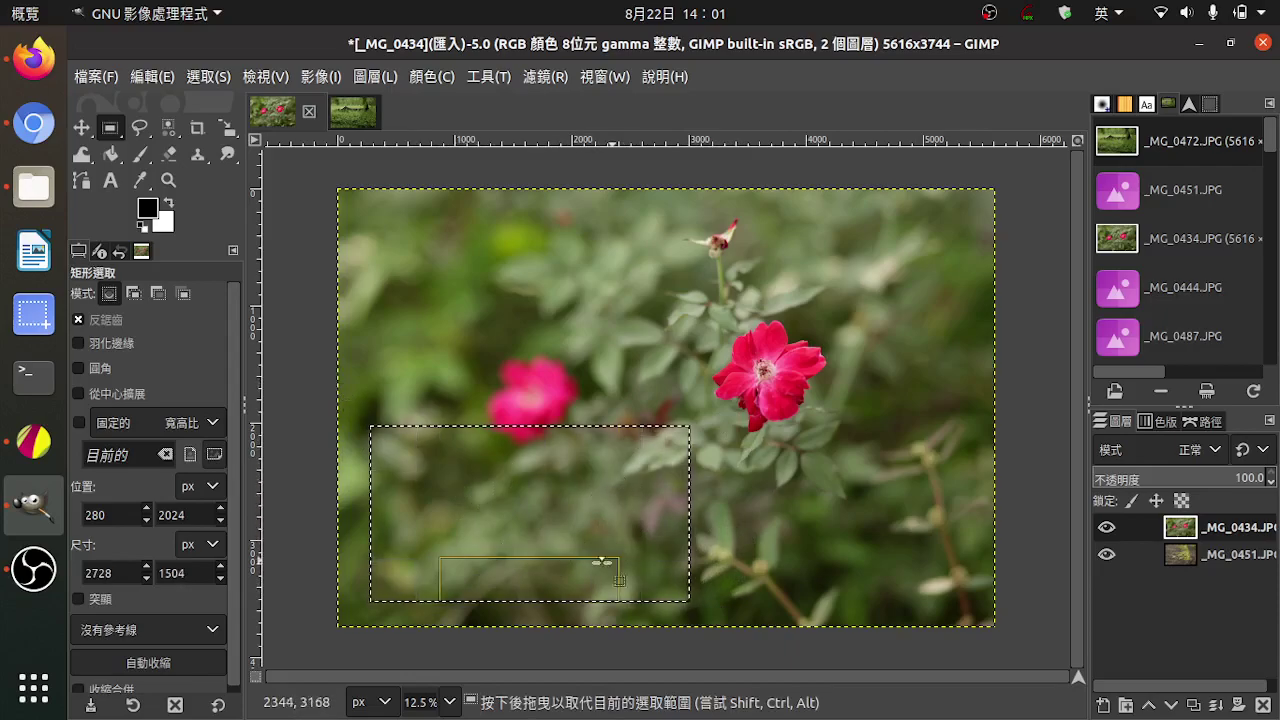
left_click_drag(684, 444, 706, 389)
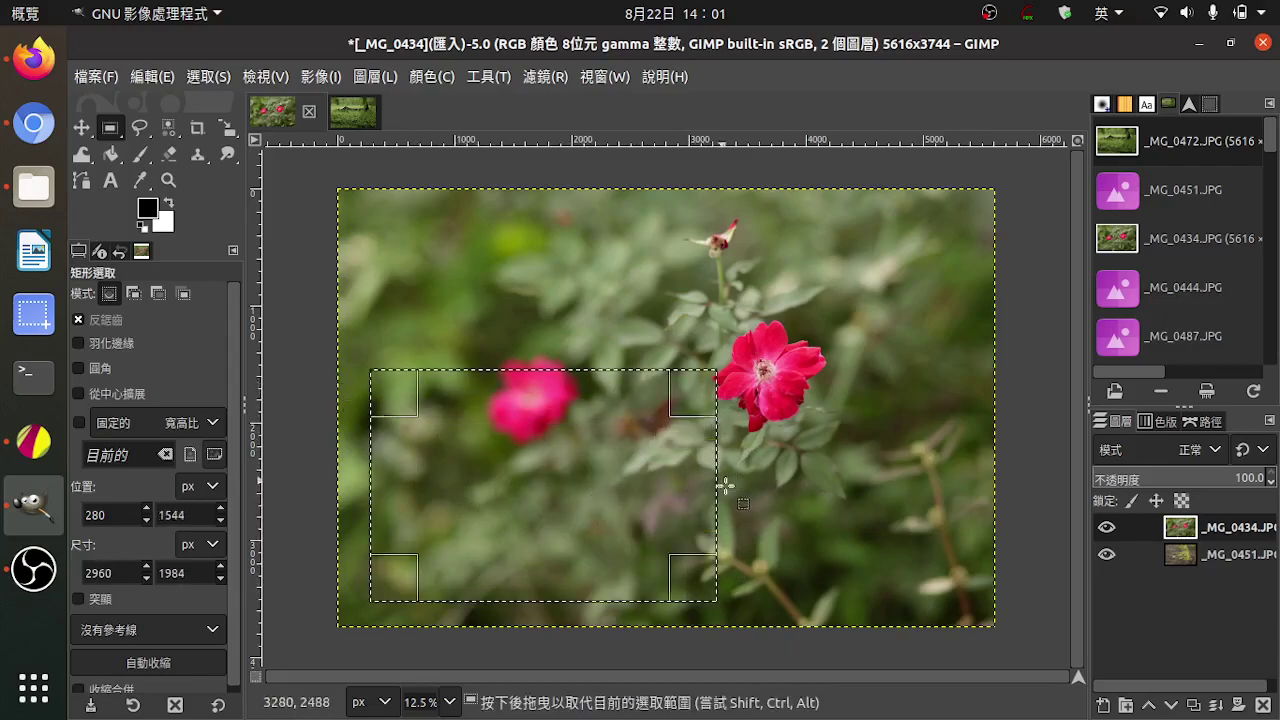
Paste the grass ellipse into the rectangle as a trial, then undo the paste.
left_click(144, 76)
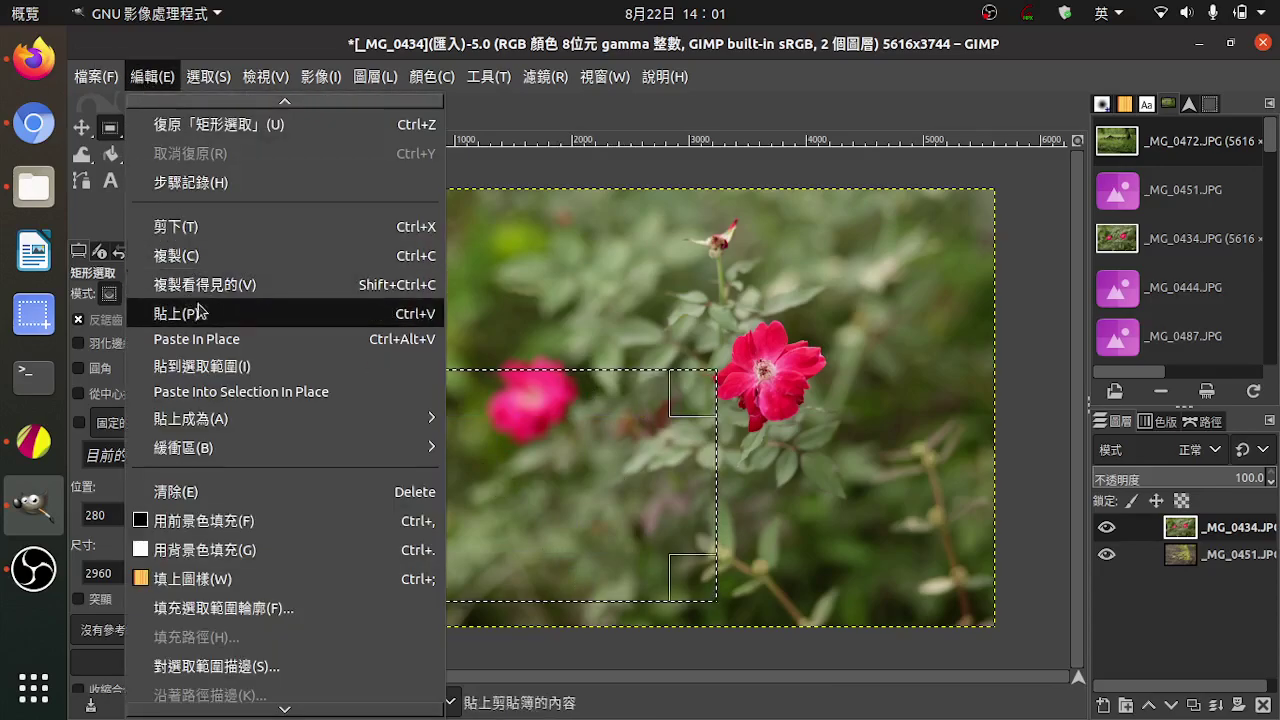
left_click(181, 368)
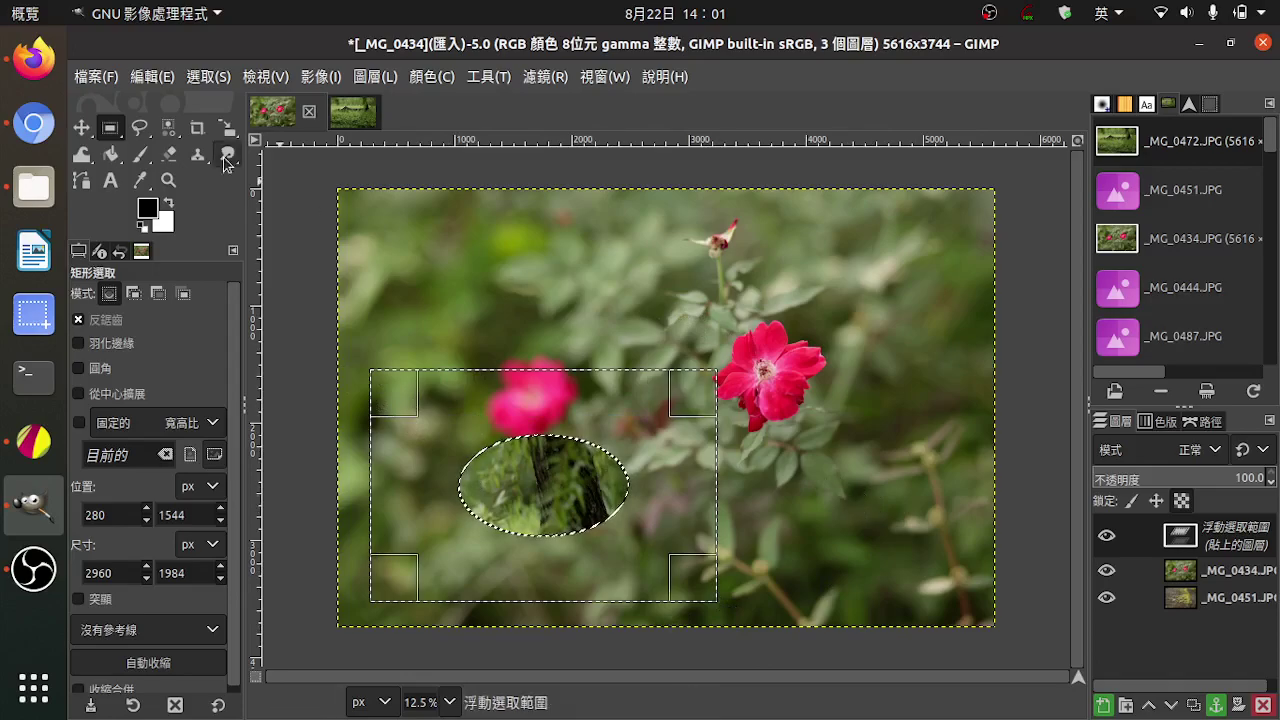
left_click(149, 80)
left_click(180, 127)
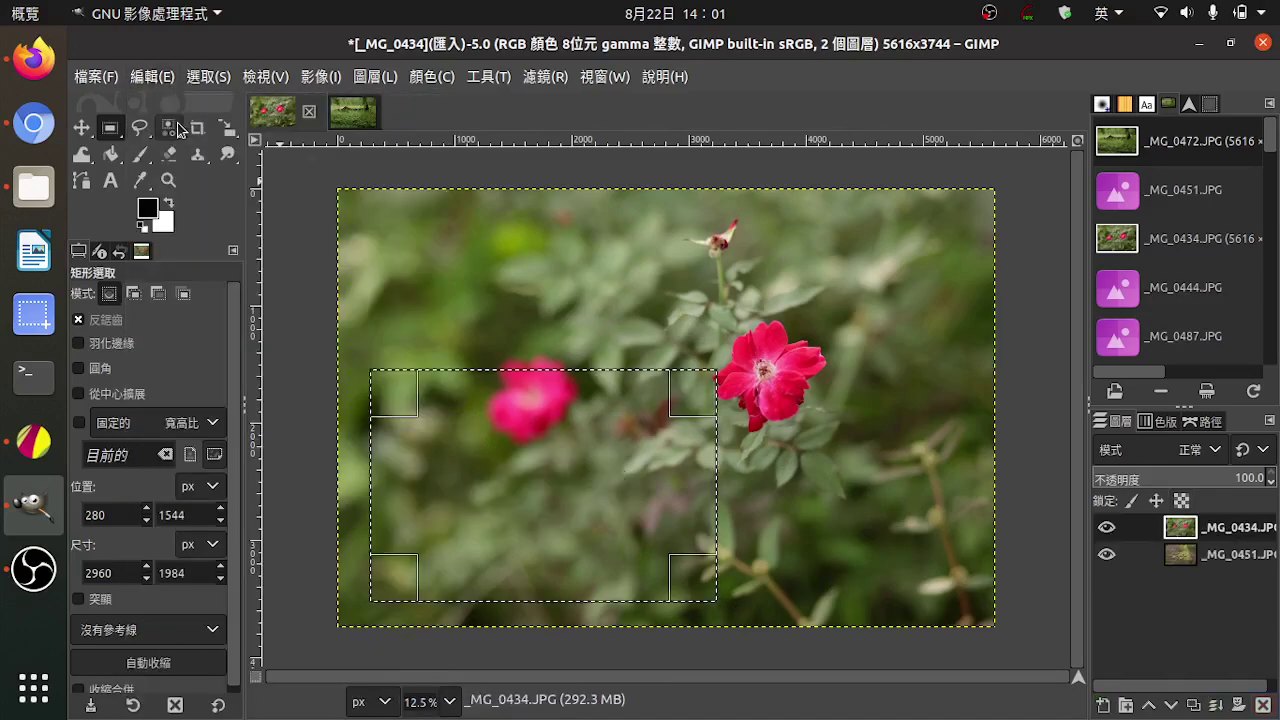
Shrink the rectangle selection to 2552×1424 and move it to 2112,216 around the bright rose and bud.
left_click_drag(787, 630, 634, 500)
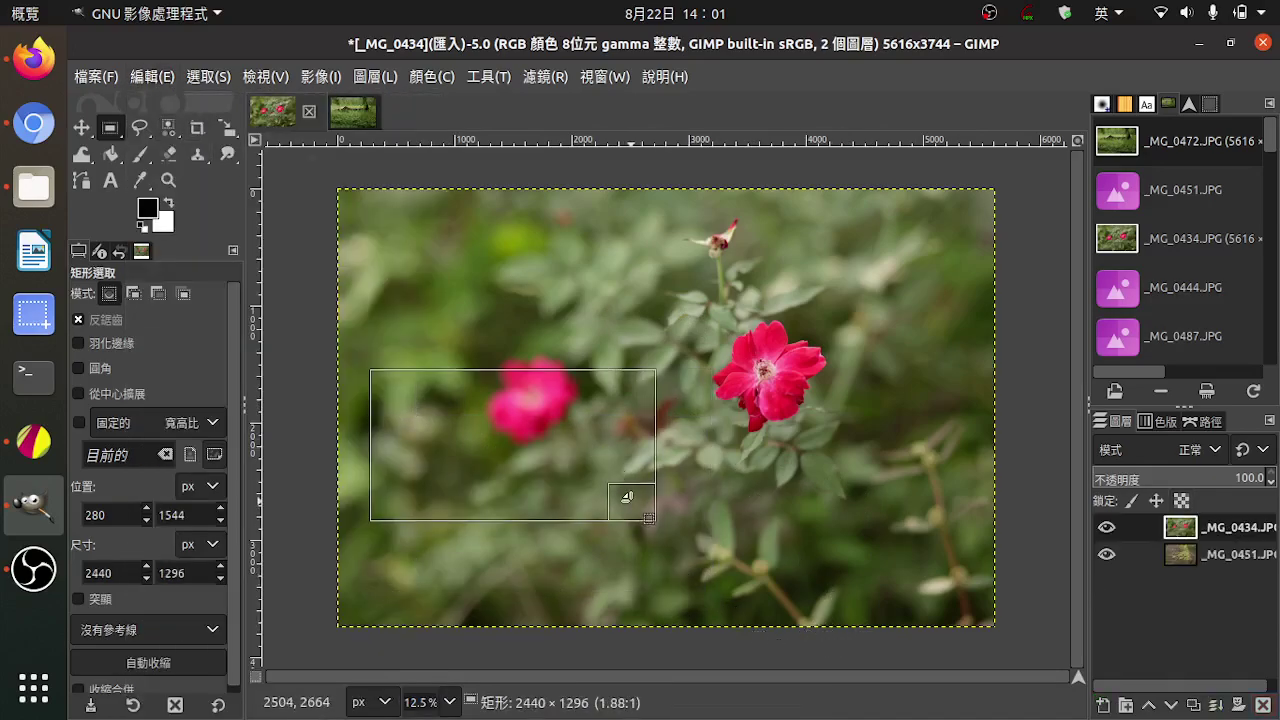
left_click_drag(611, 387, 757, 250)
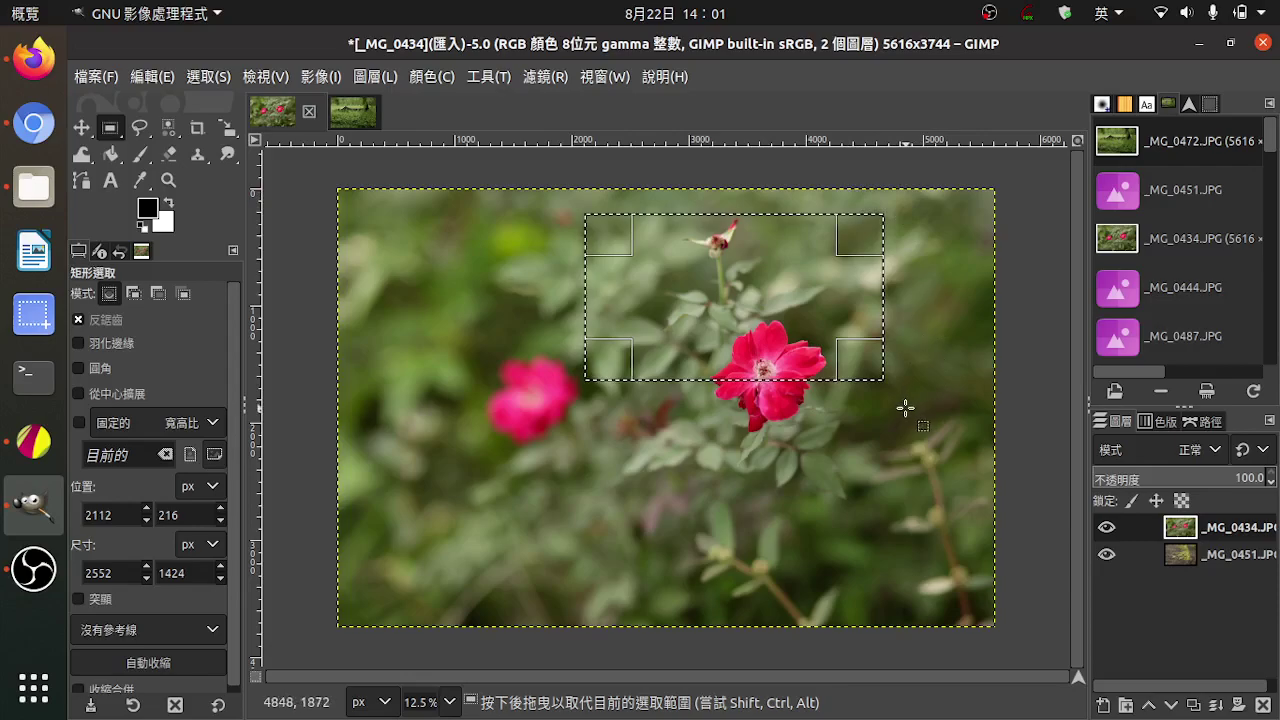
left_click(145, 77)
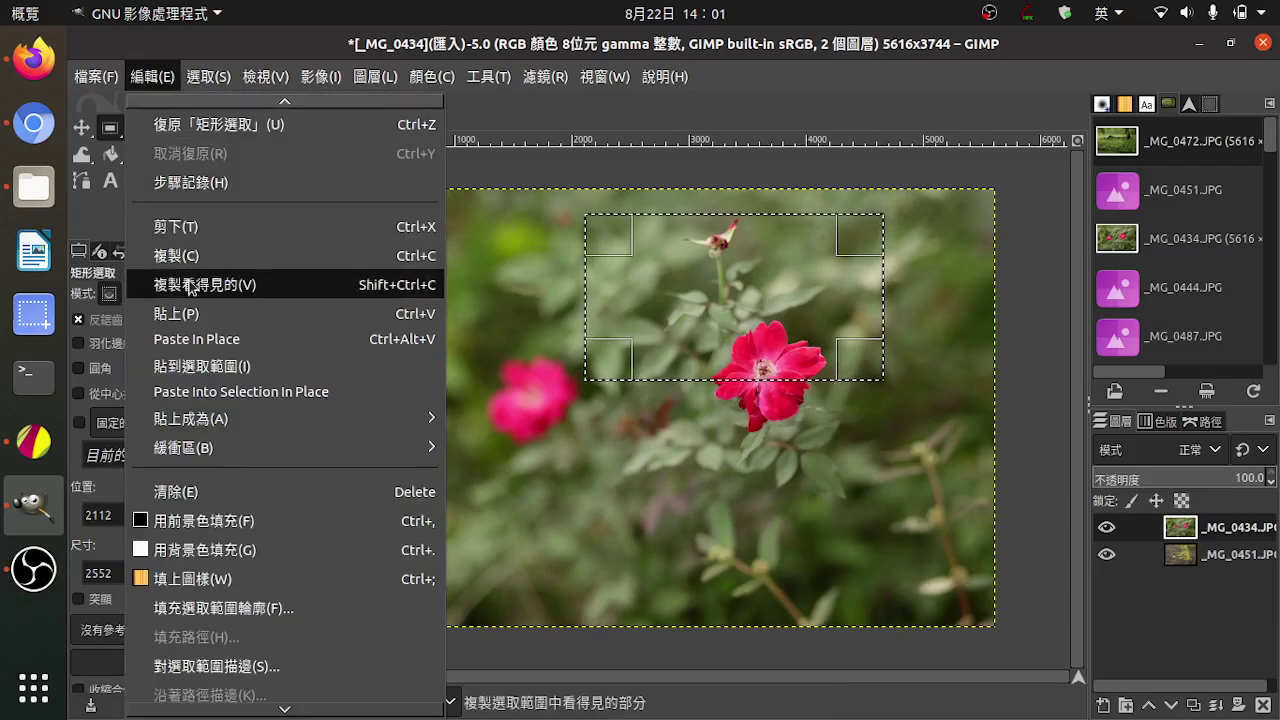
left_click(700, 462)
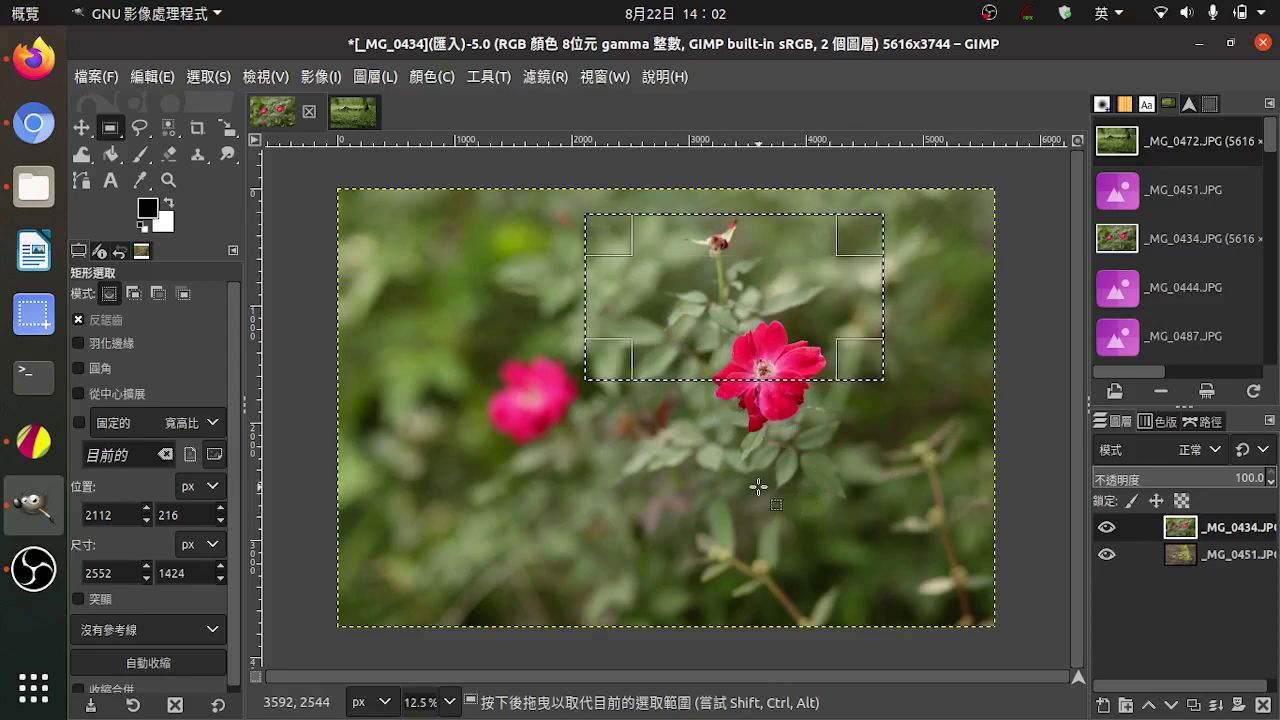
Paste the grass ellipse in place and anchor it, then undo the anchor to keep it floating.
left_click(150, 77)
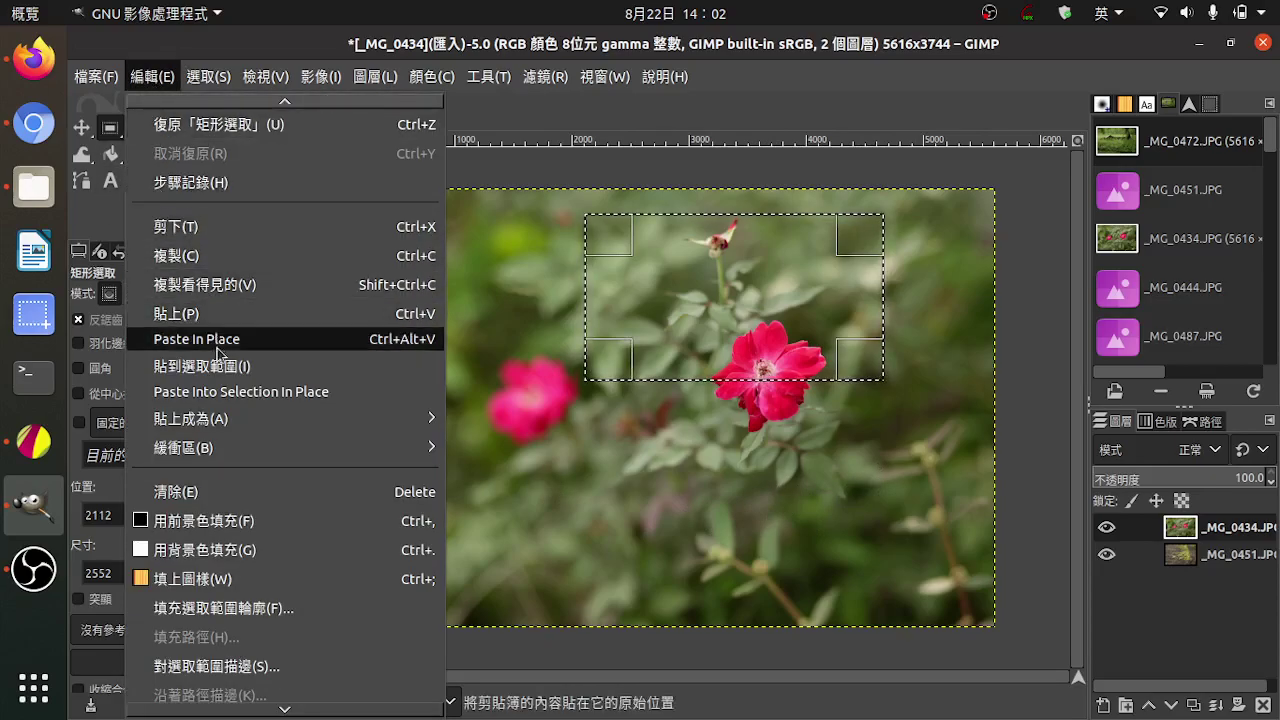
left_click(218, 393)
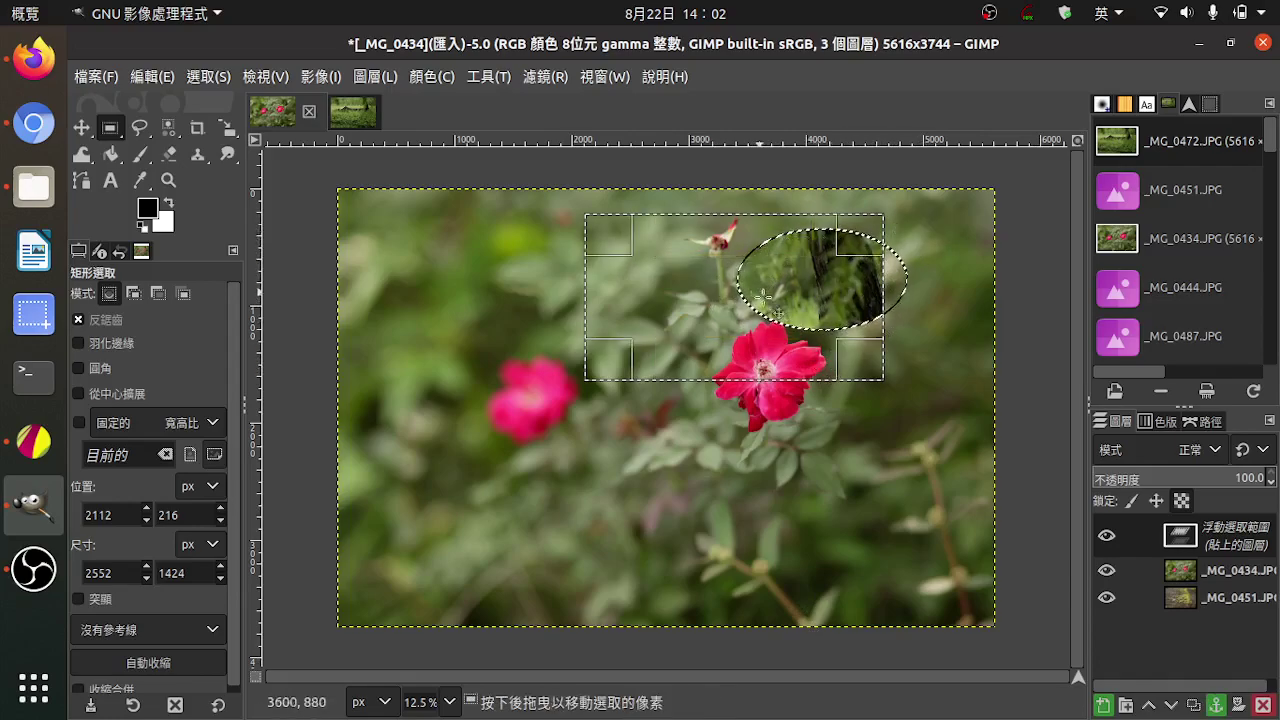
left_click(1217, 706)
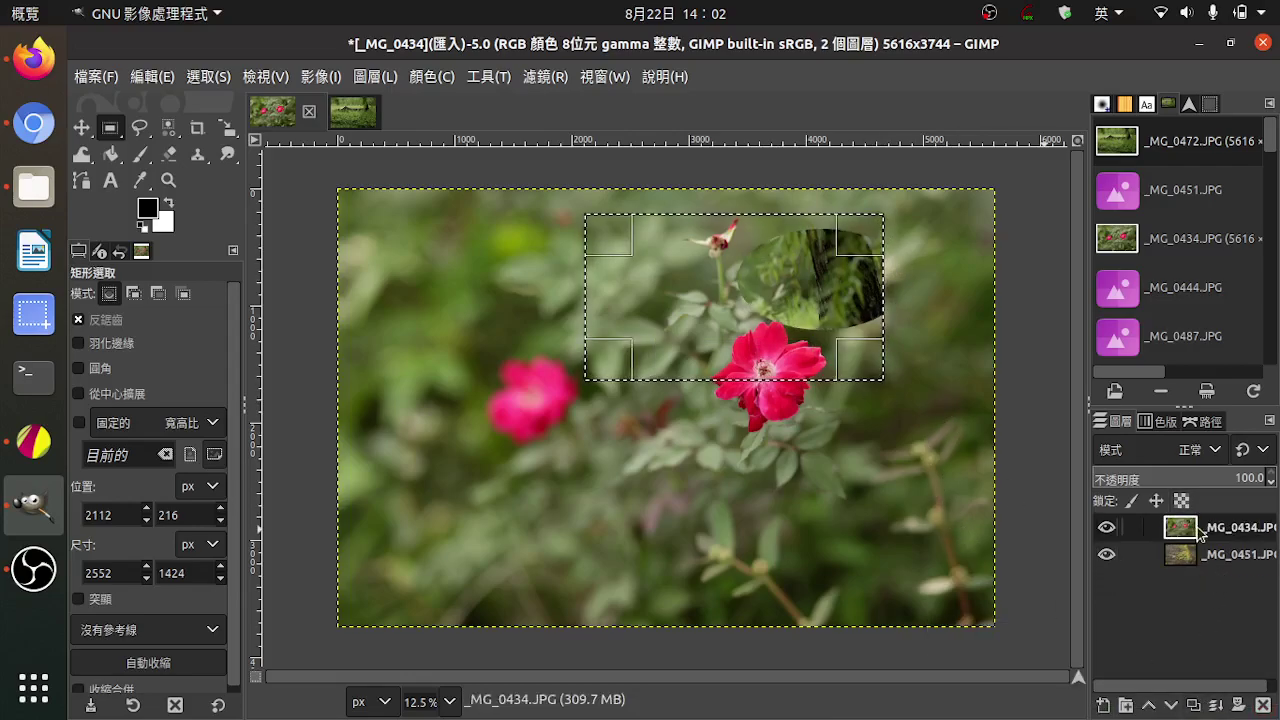
left_click(158, 77)
left_click(200, 124)
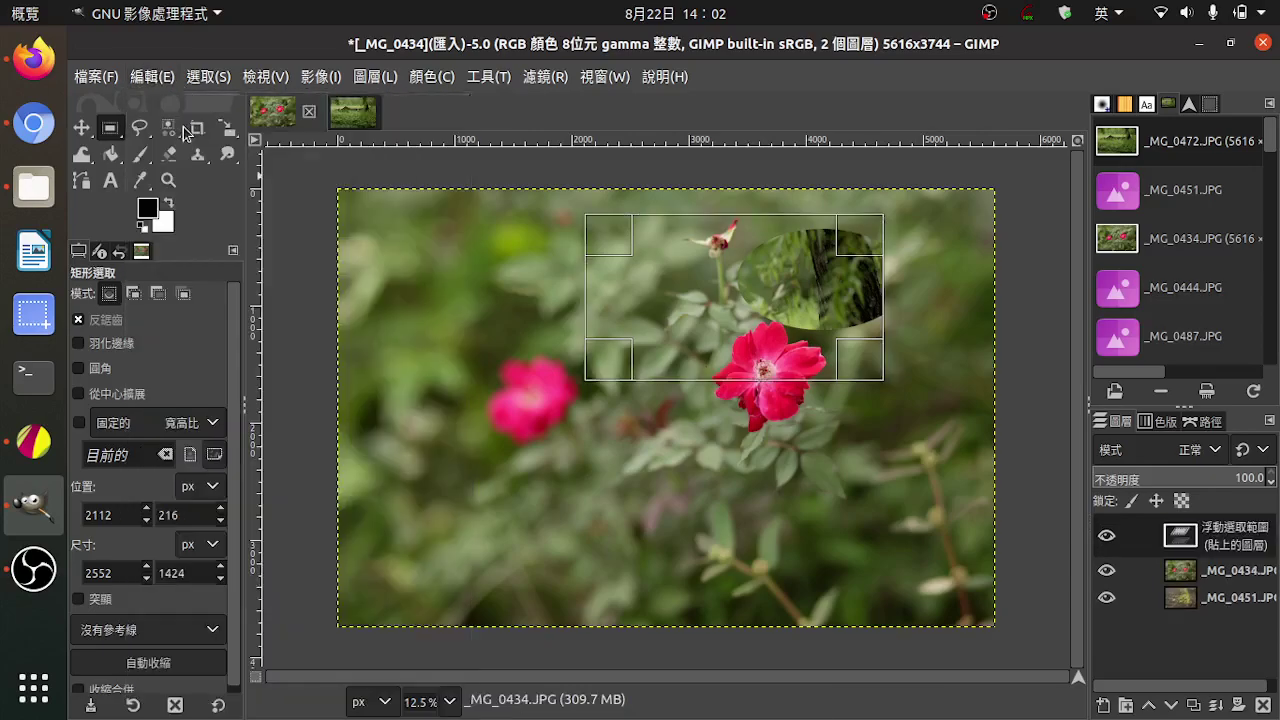
Turn the floating grass paste into a new layer and deselect everything.
left_click(1104, 706)
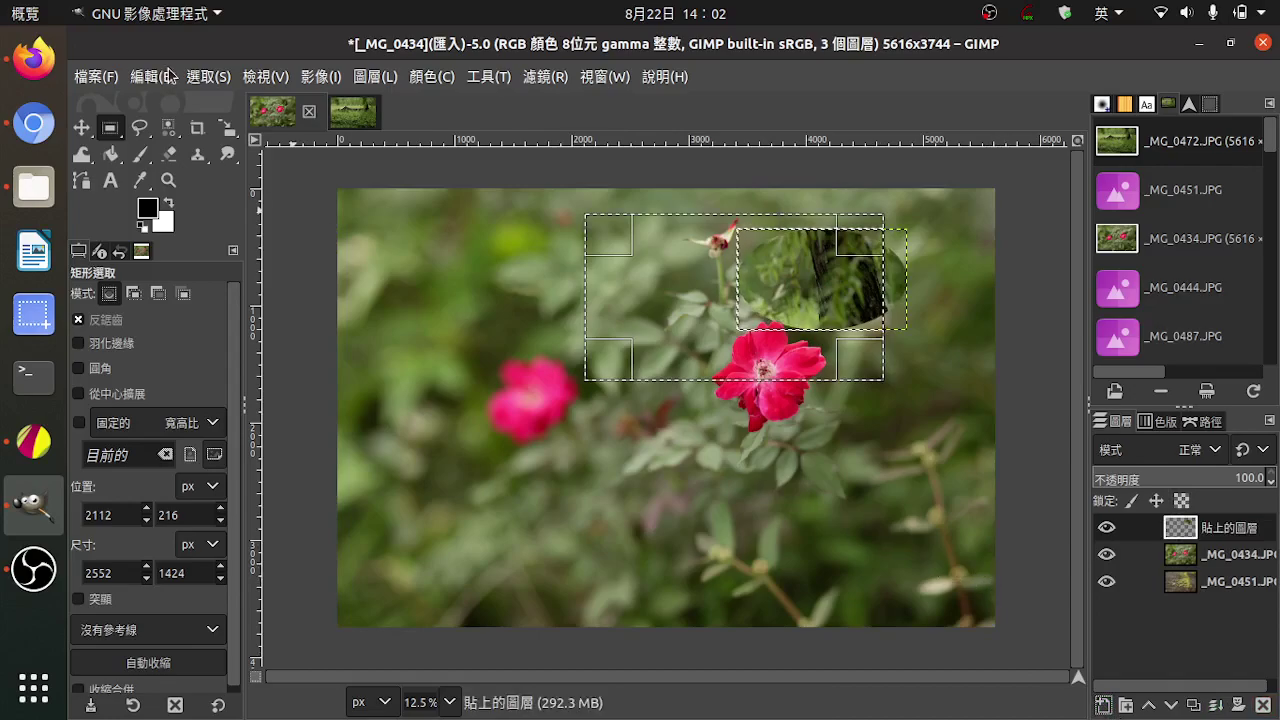
left_click(208, 77)
left_click(236, 165)
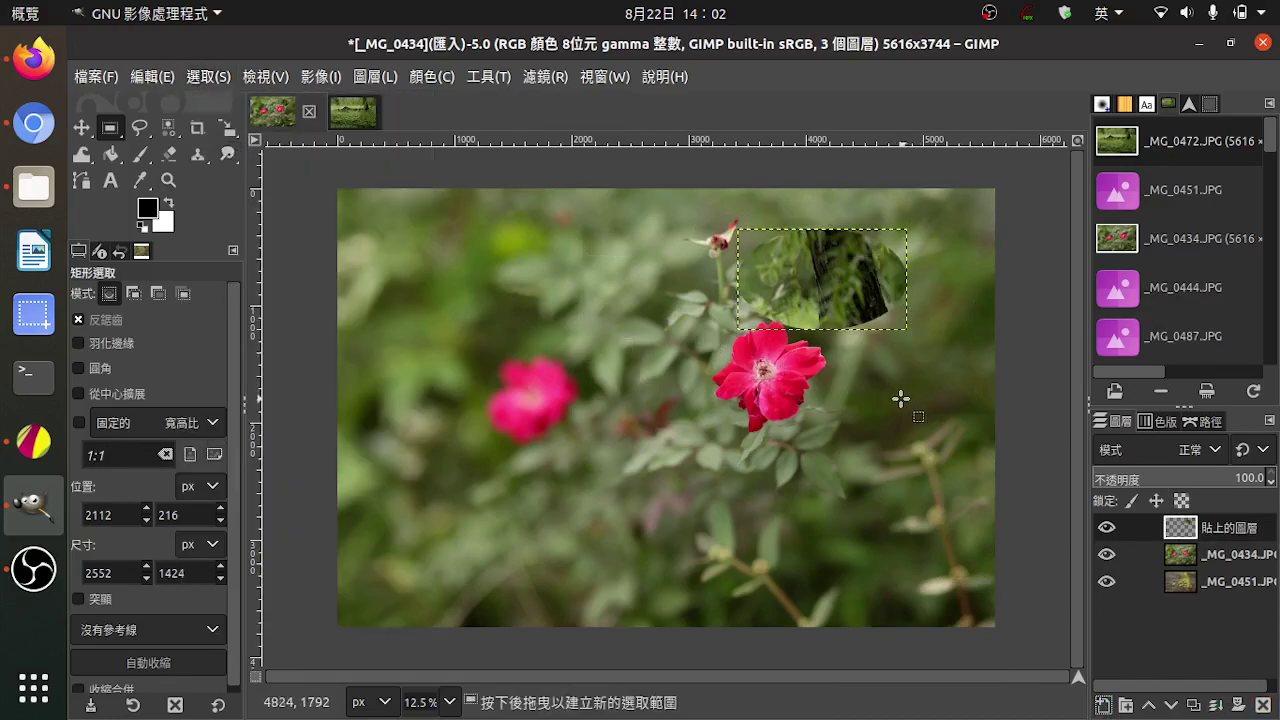
Review the Edit menu's paste options, then make several drags on the canvas and press Shift+F9.
left_click(152, 77)
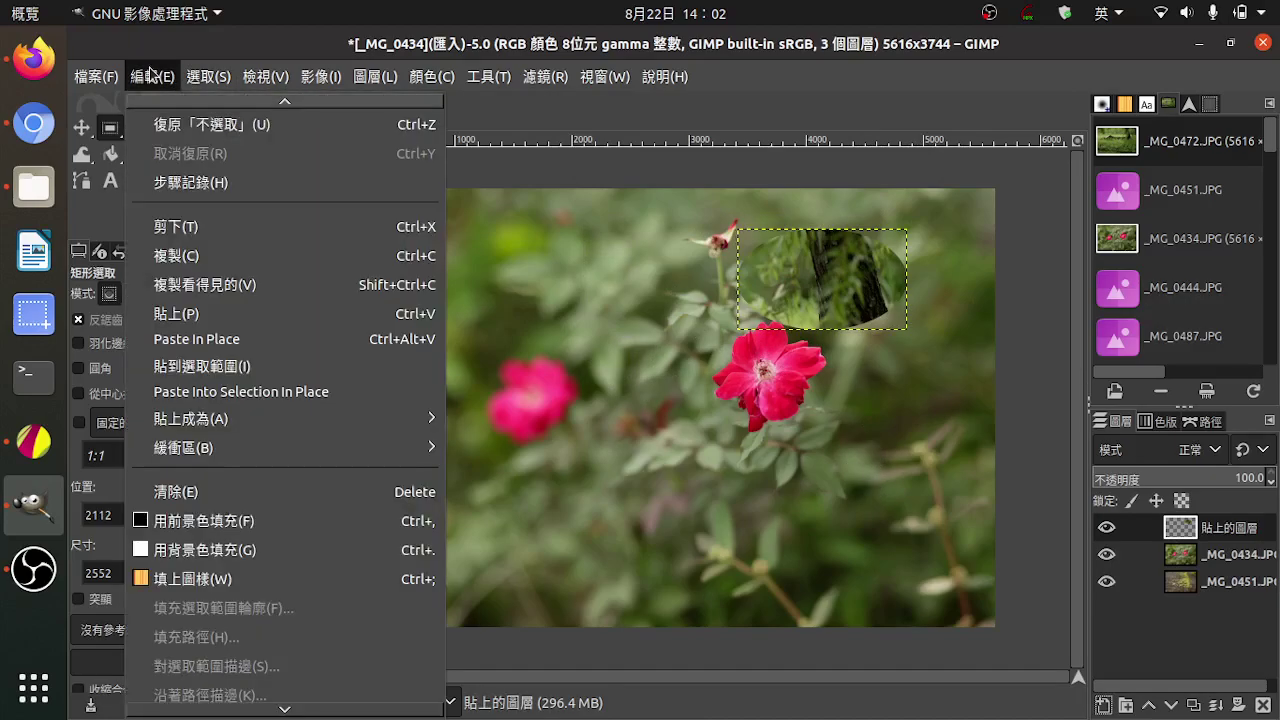
left_click(836, 453)
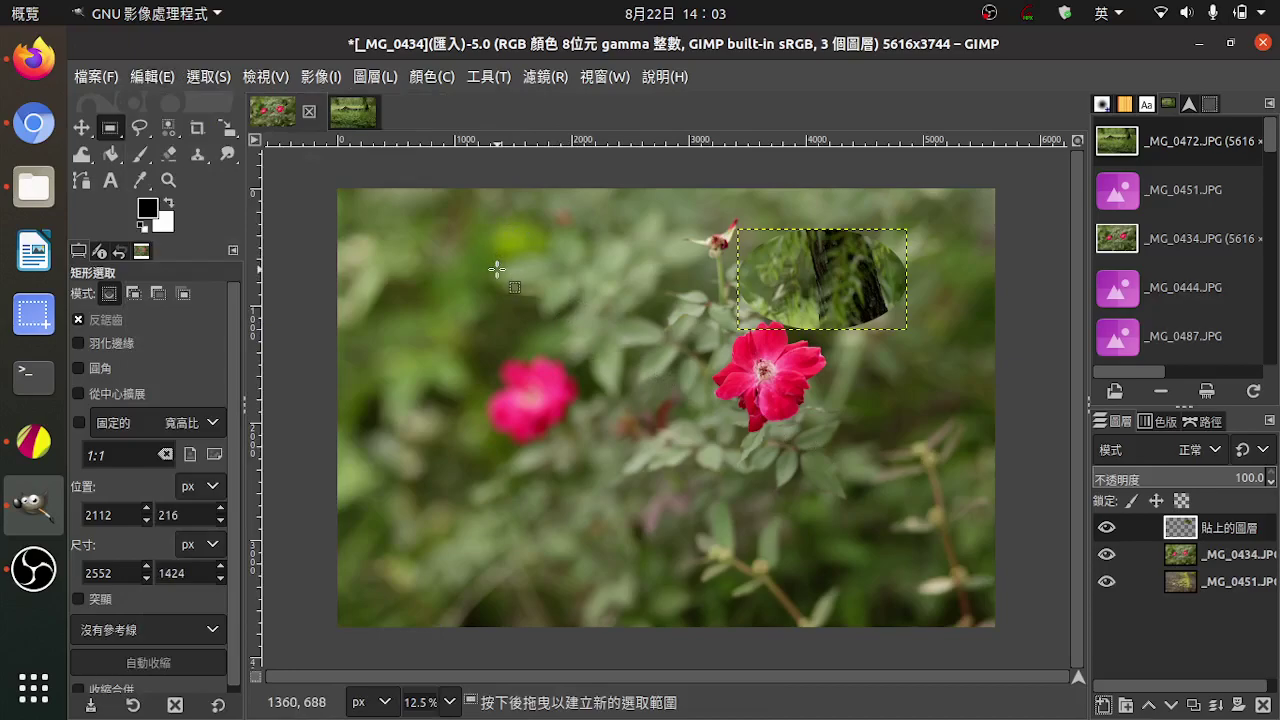
mouse_move(595, 203)
left_mouse_down()
mouse_move(645, 390)
mouse_move(903, 368)
left_mouse_up()
left_click_drag(826, 212, 614, 212)
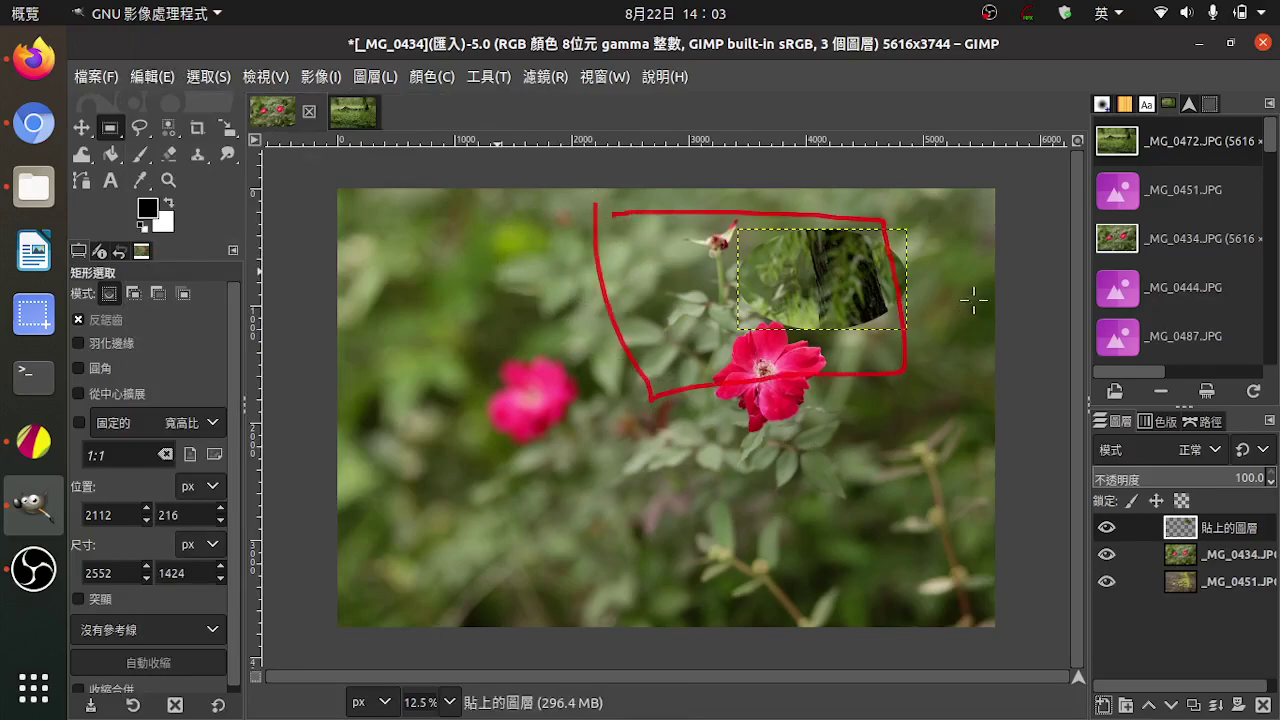
left_click_drag(765, 318, 928, 247)
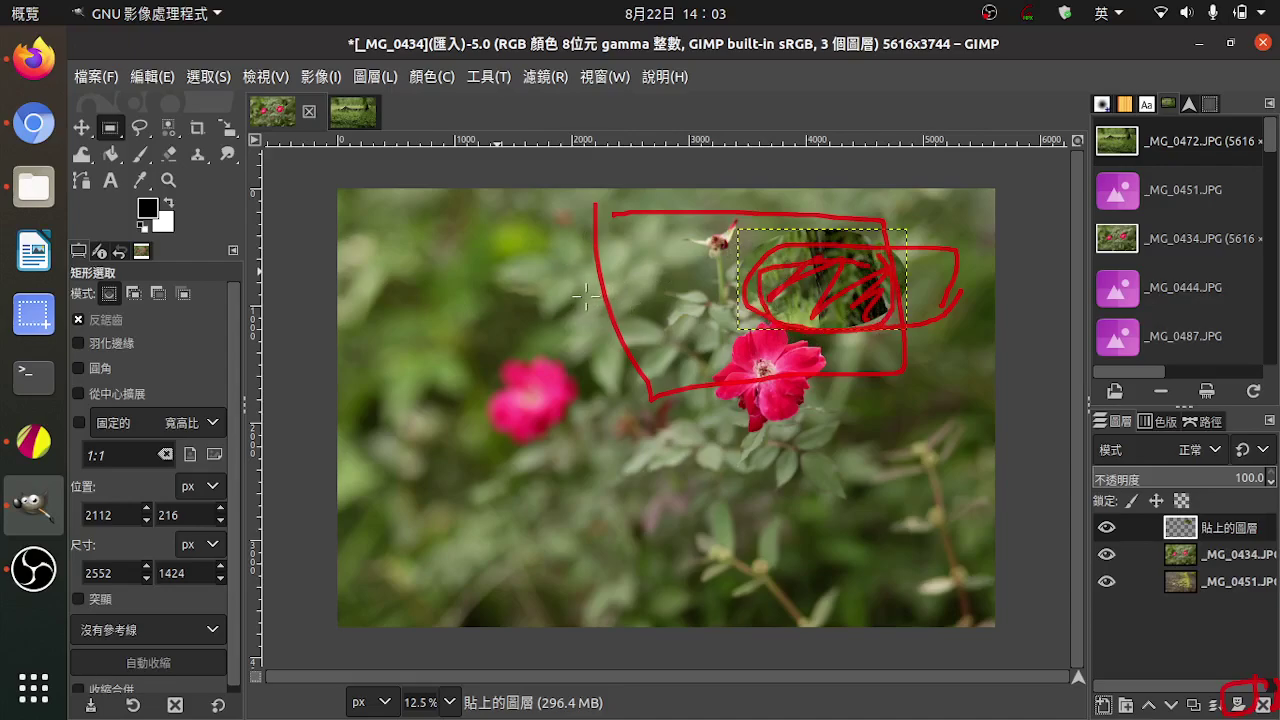
key("shift+F9")
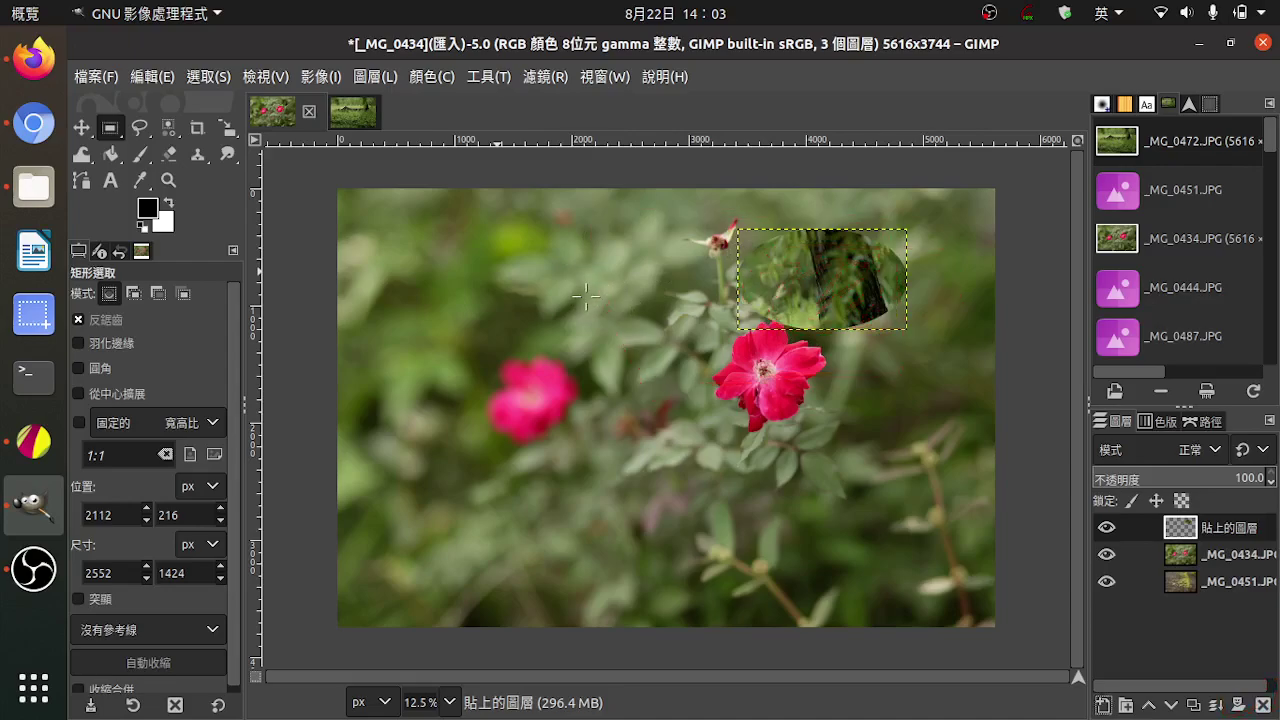
Look over the Edit menu's paste options, then bring up the grass photo _MG_0472.
left_click(142, 77)
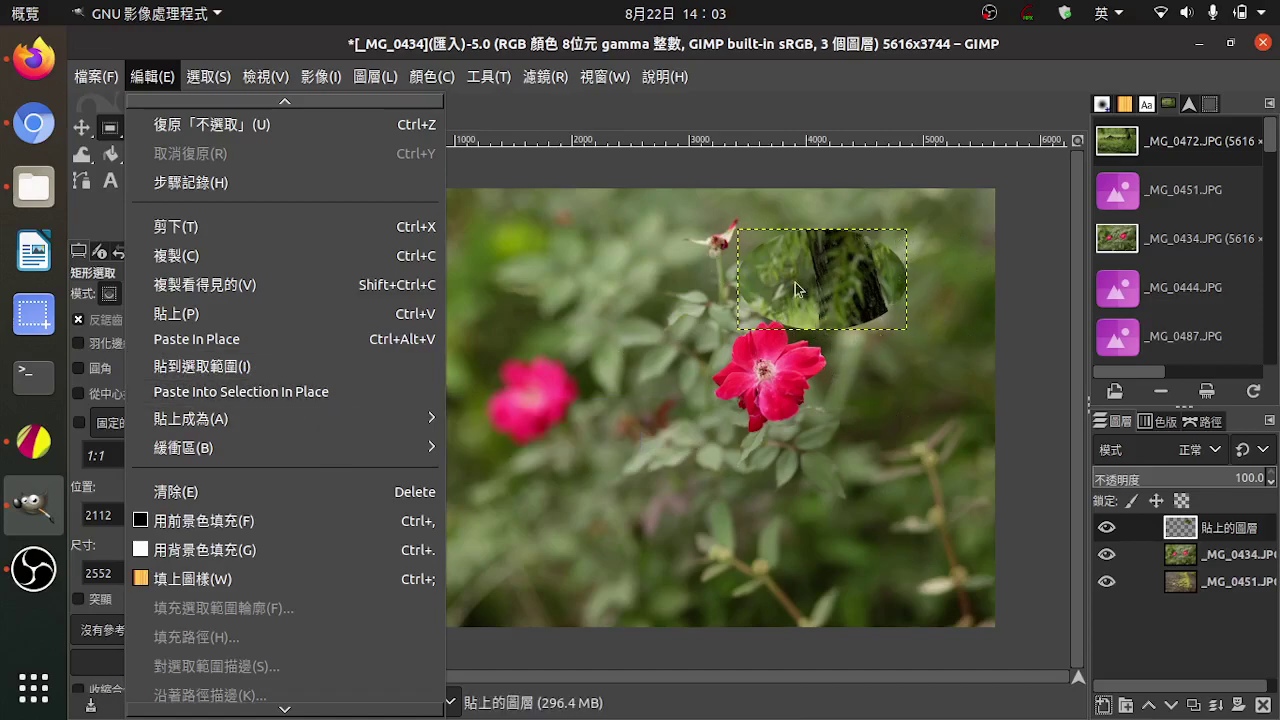
left_click(668, 412)
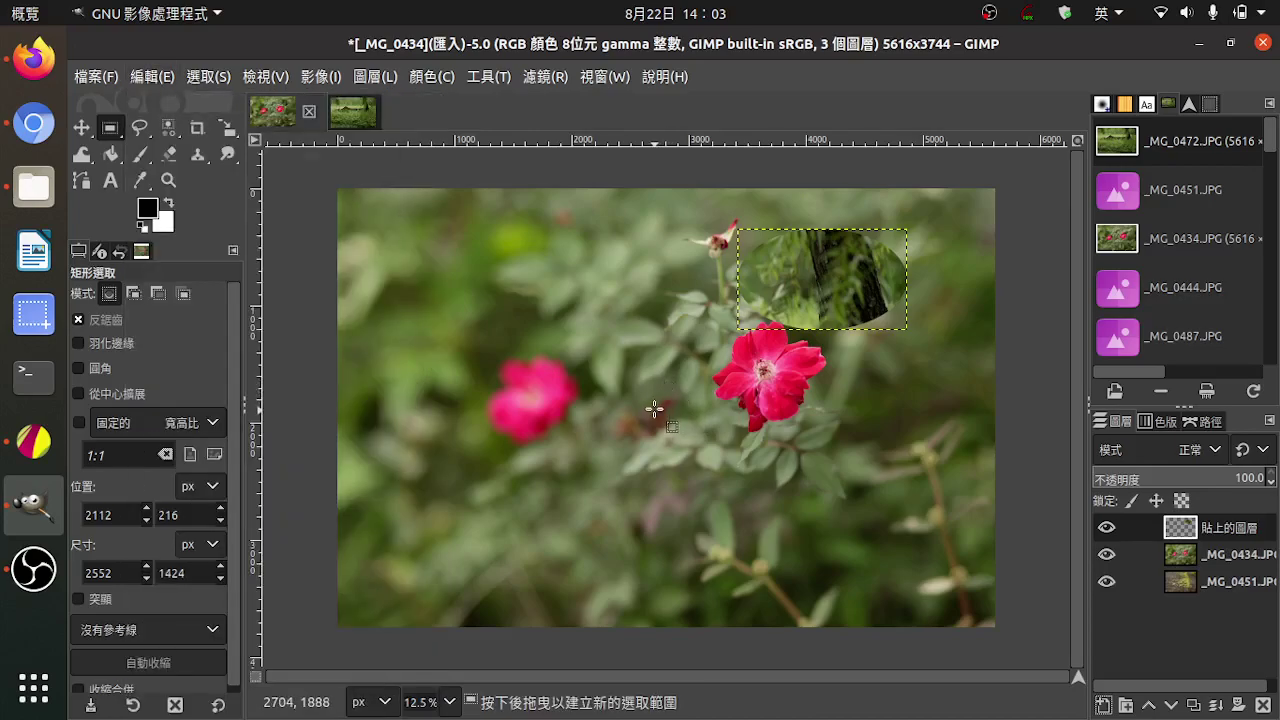
left_click(332, 113)
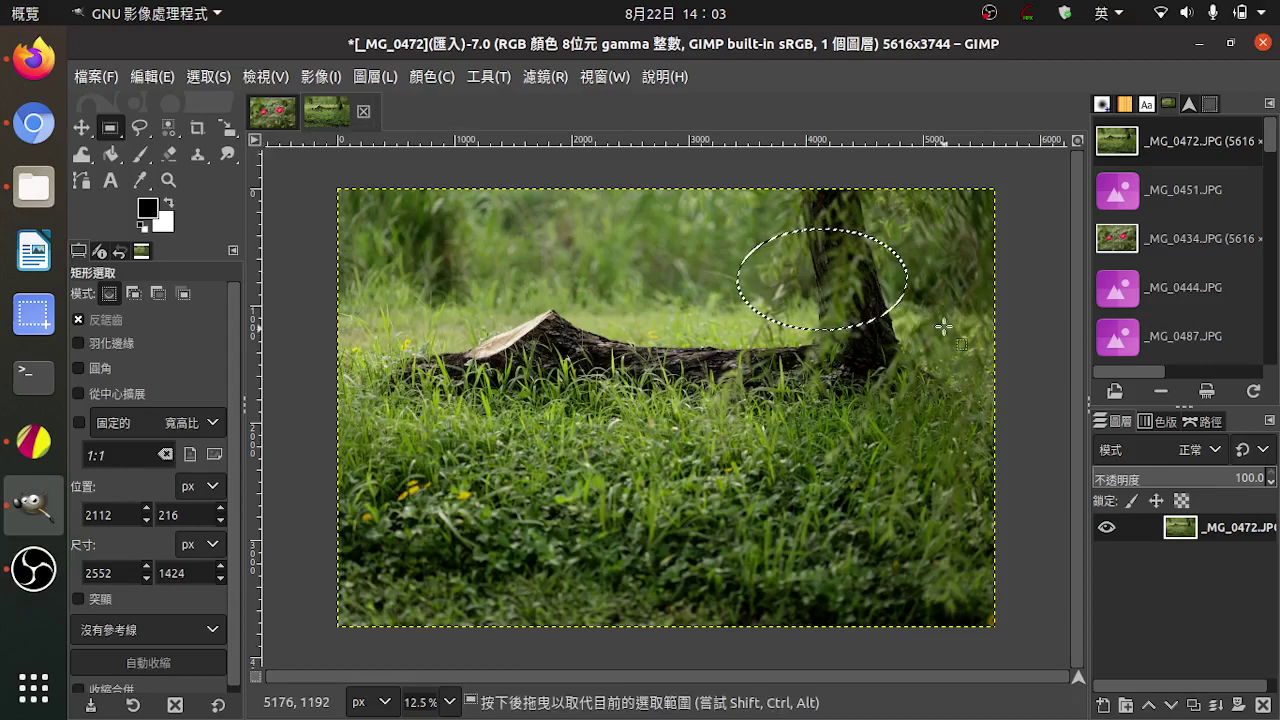
Clear the ellipse selection on _MG_0472 and return to the rose photo _MG_0434.
left_click(208, 76)
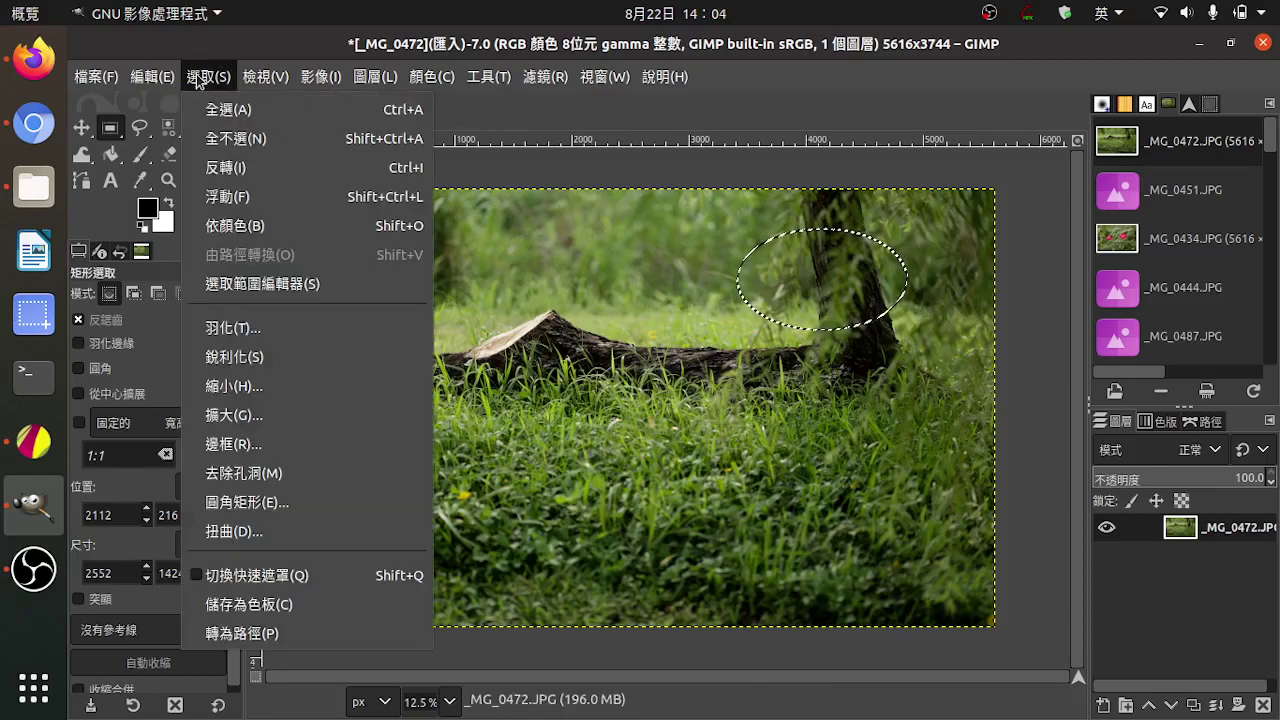
left_click(223, 147)
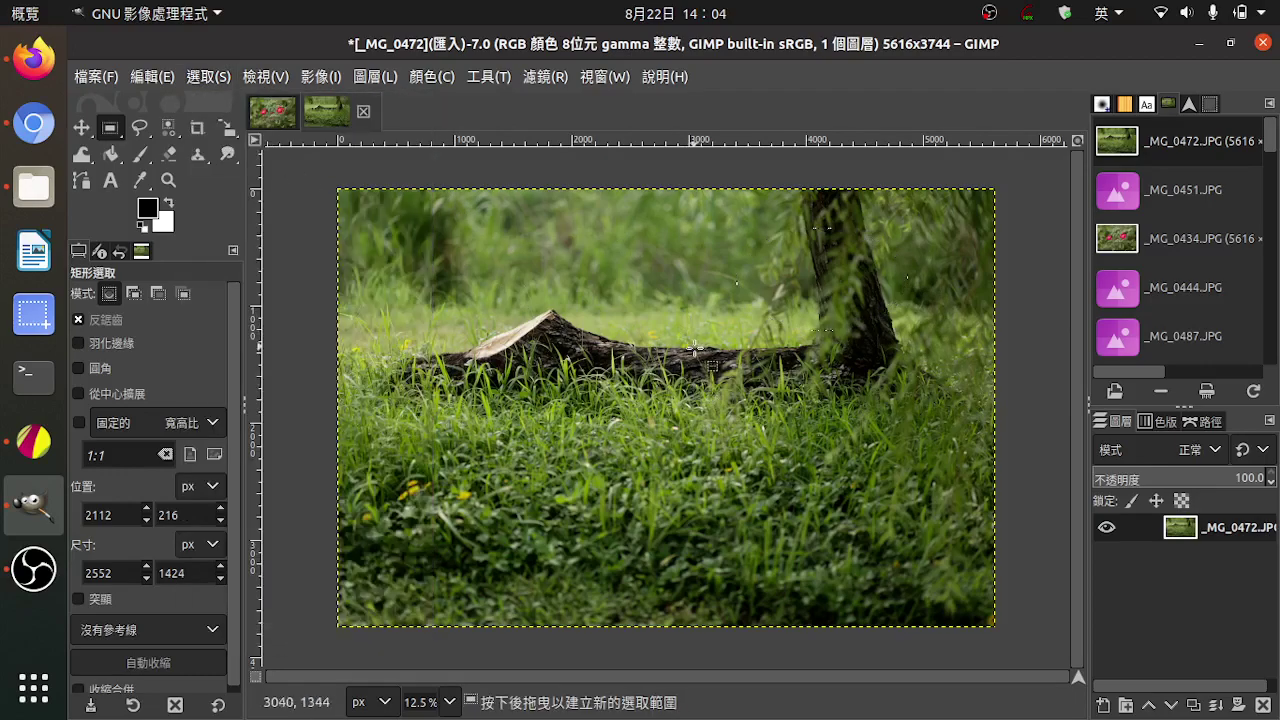
left_click(272, 112)
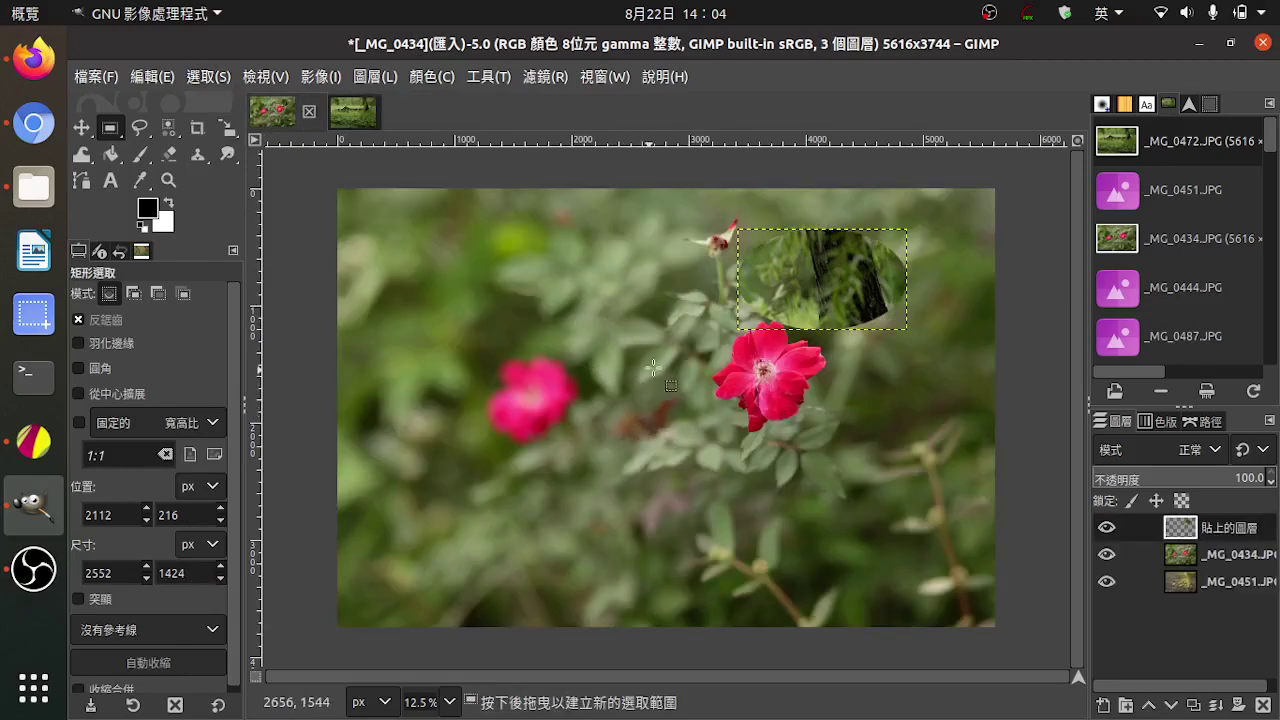
left_click(349, 116)
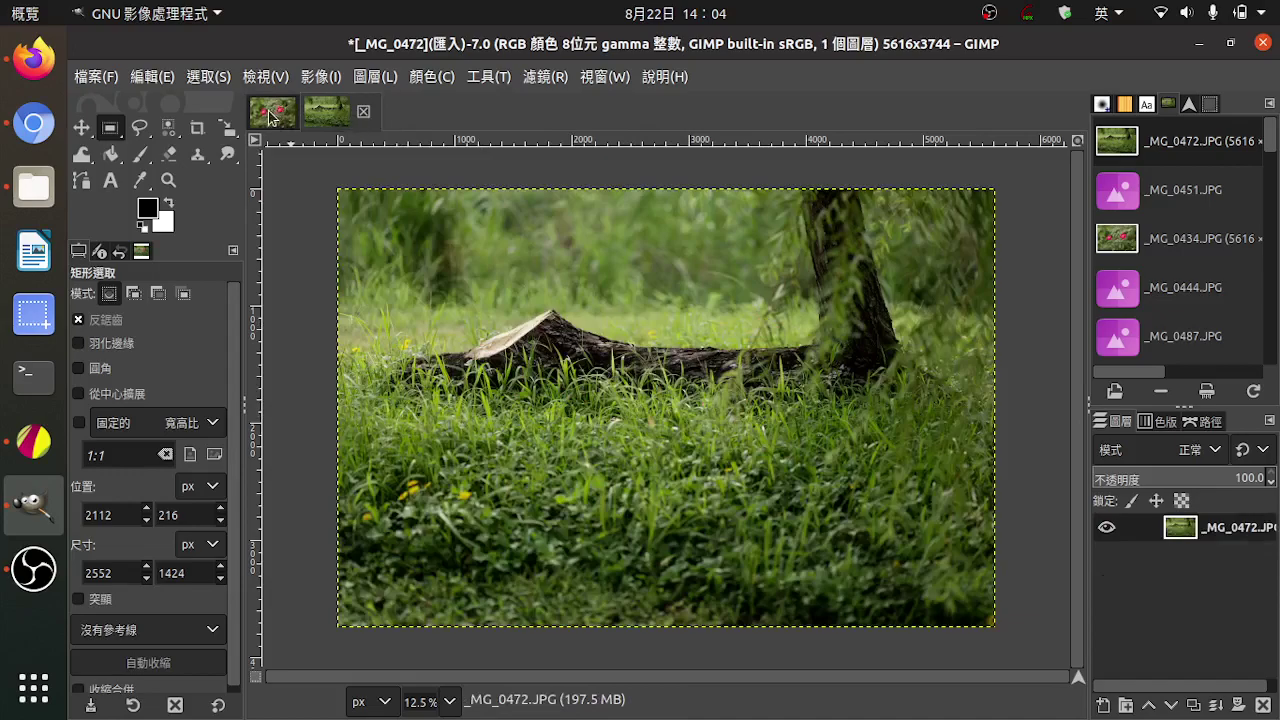
left_click(272, 113)
left_click(353, 114)
left_click(280, 115)
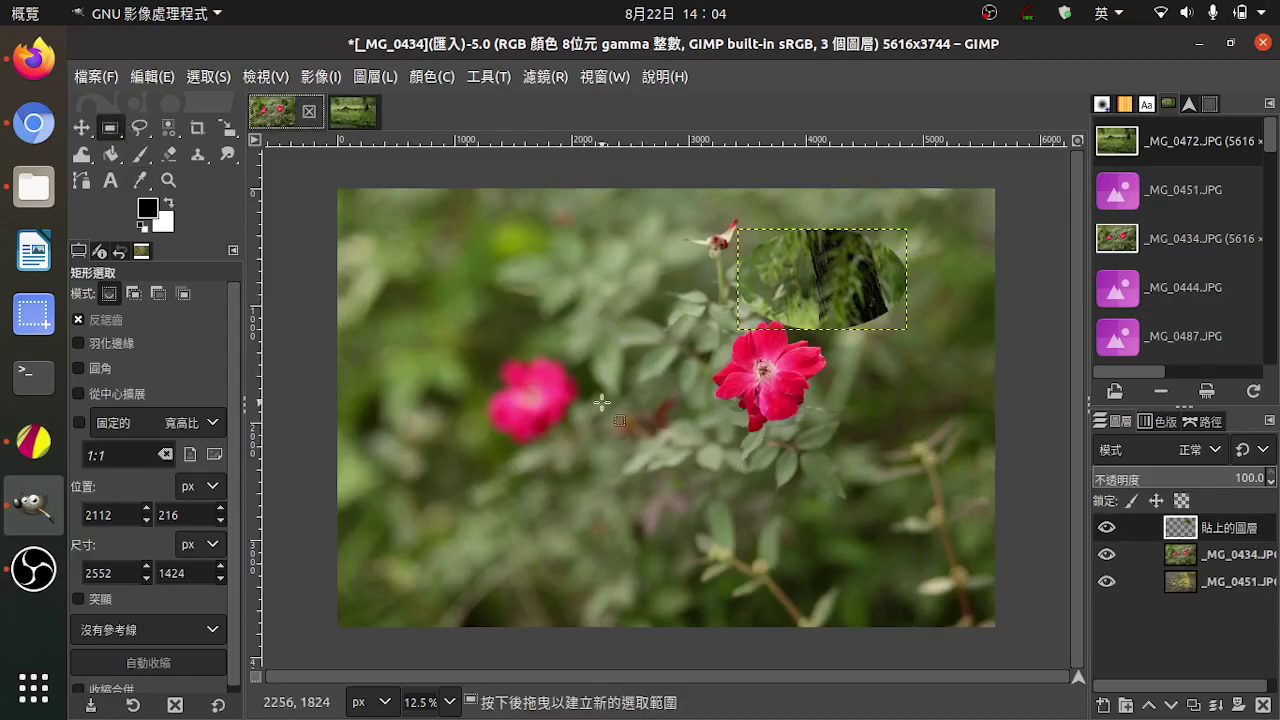
Make the _MG_0434 rose layer active, hide the pasted grass layer, and switch to Ellipse Select.
left_click(1240, 563)
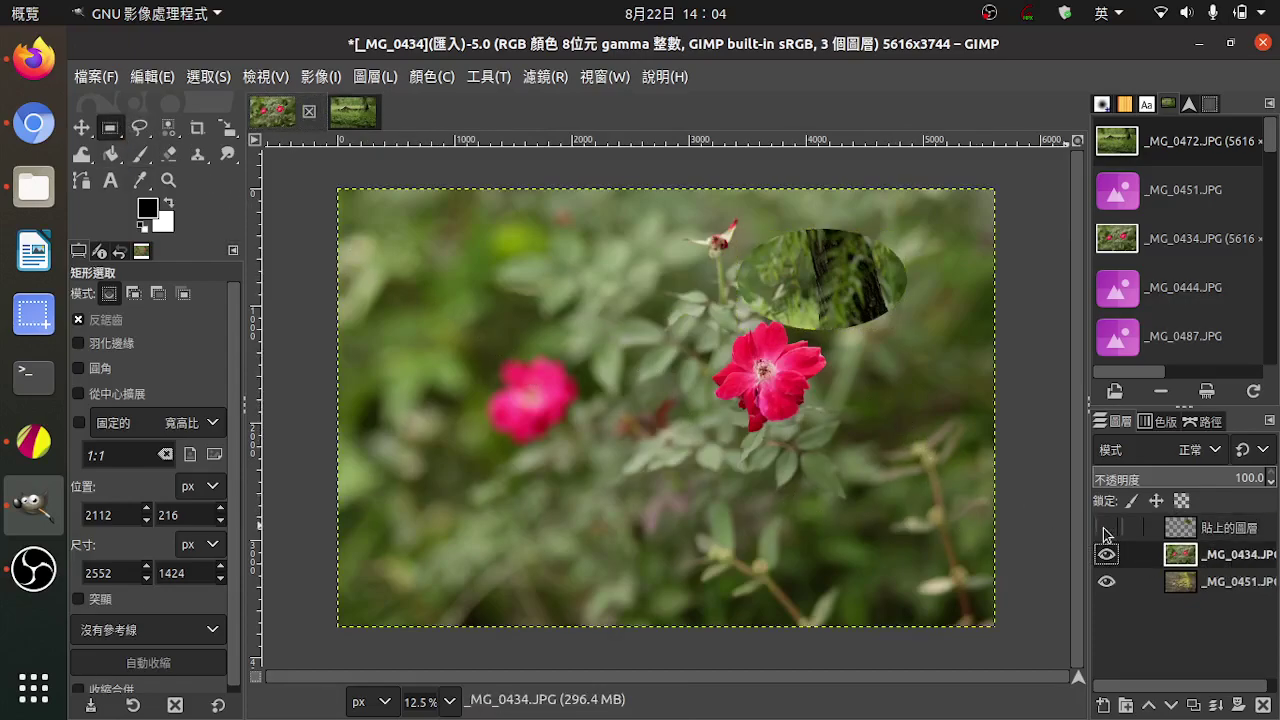
left_click(1107, 533)
right_click(110, 127)
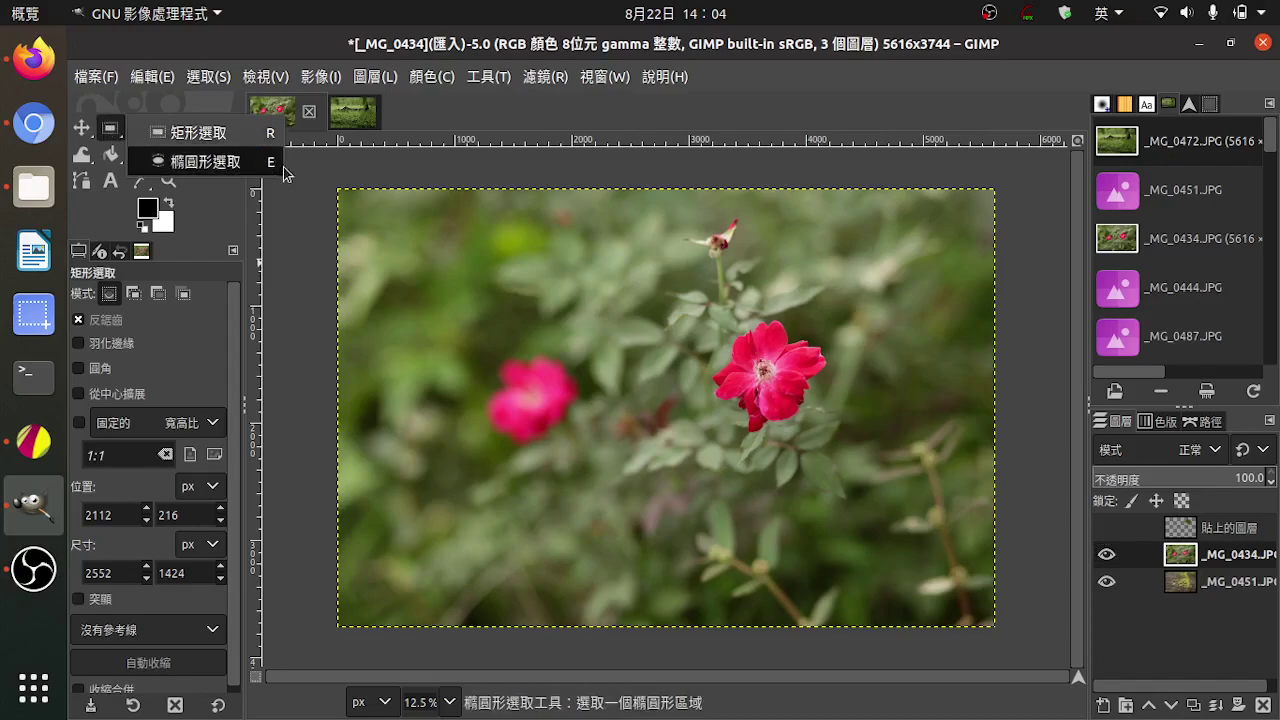
left_click(210, 162)
Draw an elliptical selection around the right-hand red rose, redrawing it once.
left_click_drag(603, 291, 808, 431)
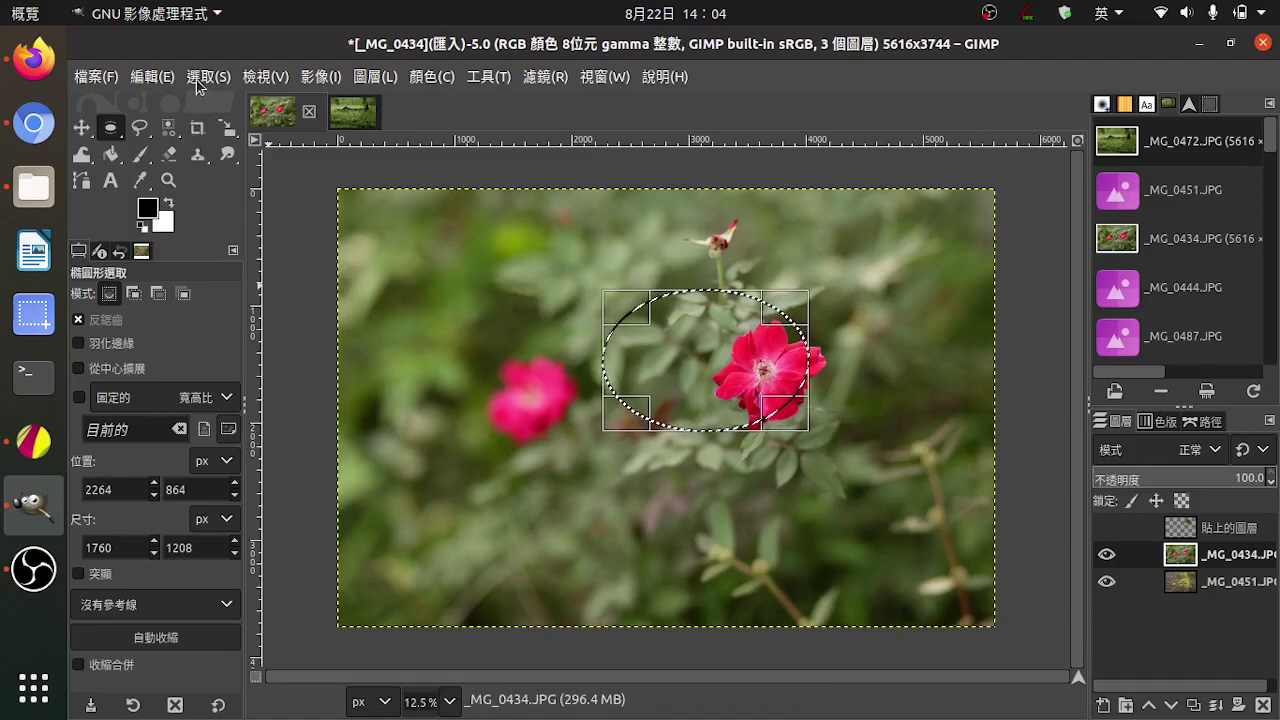
left_click(199, 77)
left_click(215, 134)
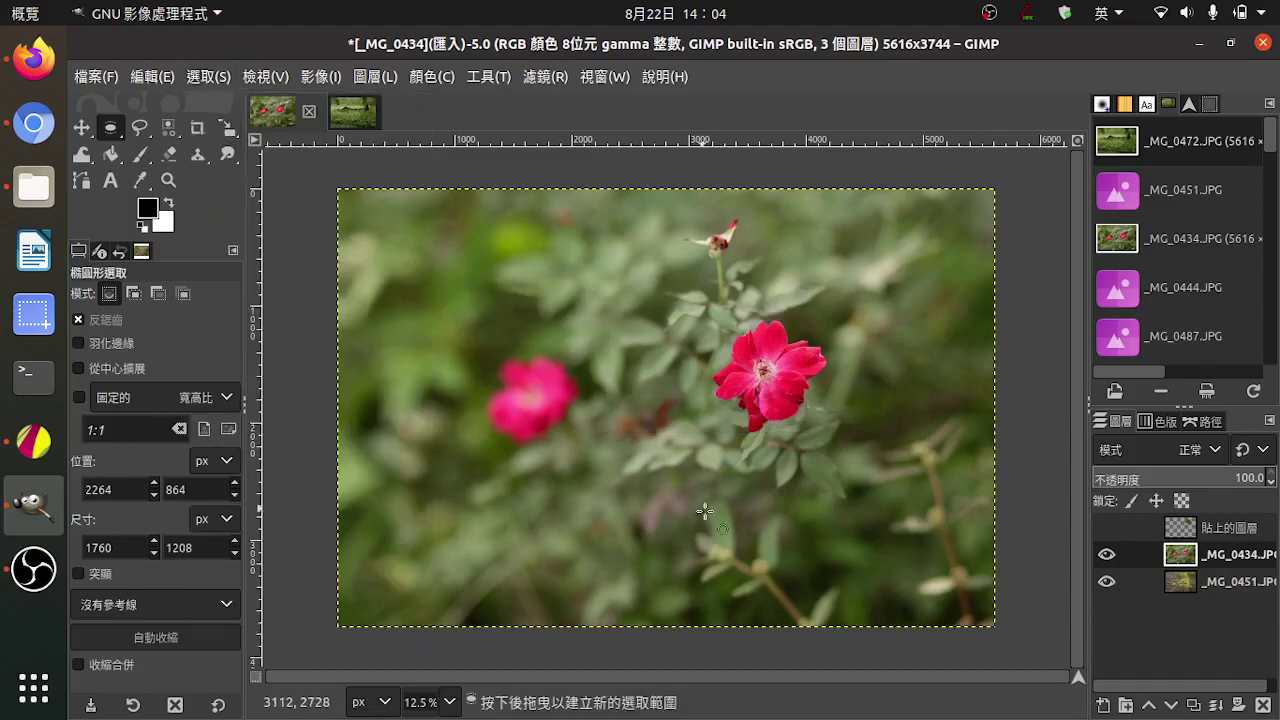
left_click_drag(624, 294, 808, 424)
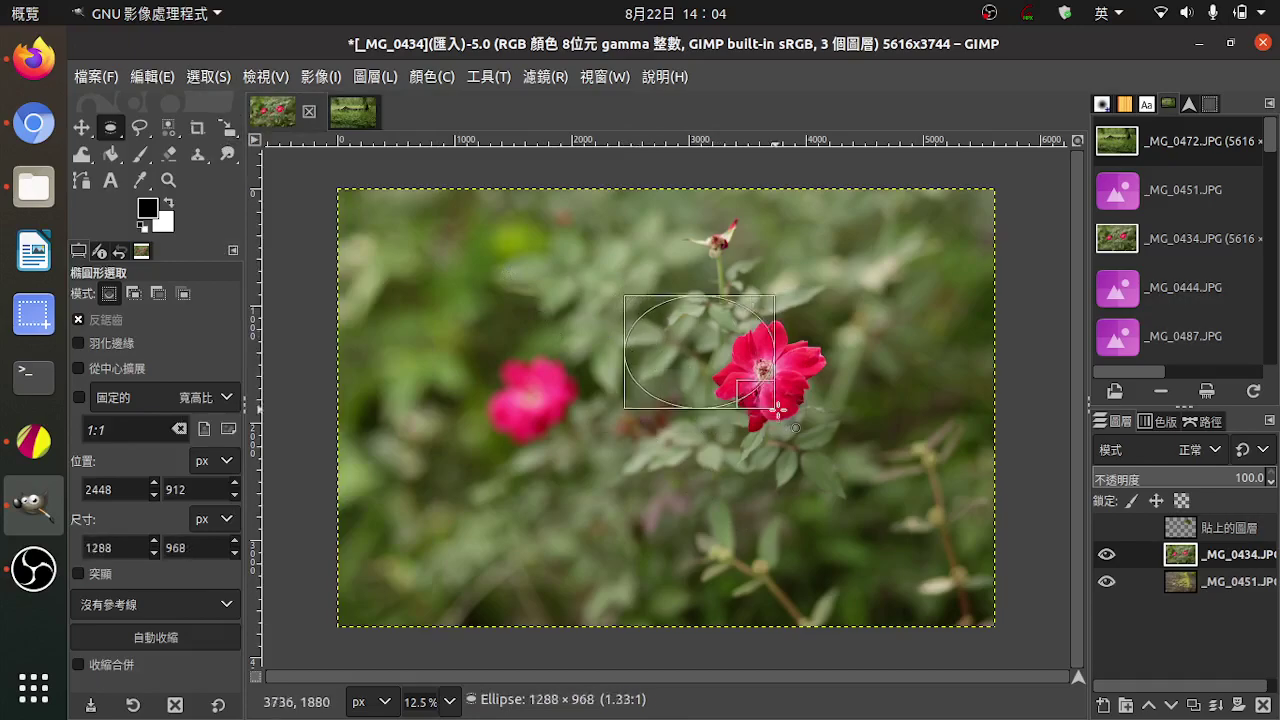
Copy the rose ellipse to the clipboard, deselect it, and glance at the Edit menu's Buffer options.
left_click(152, 77)
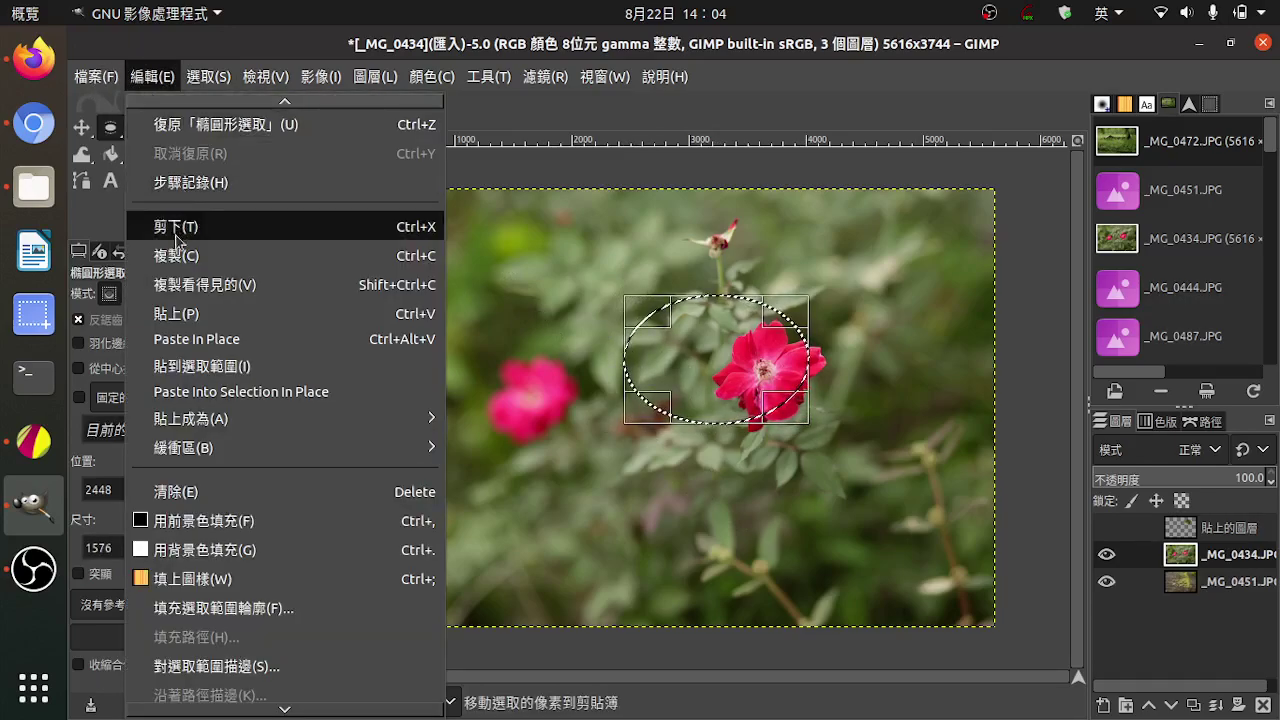
left_click(170, 251)
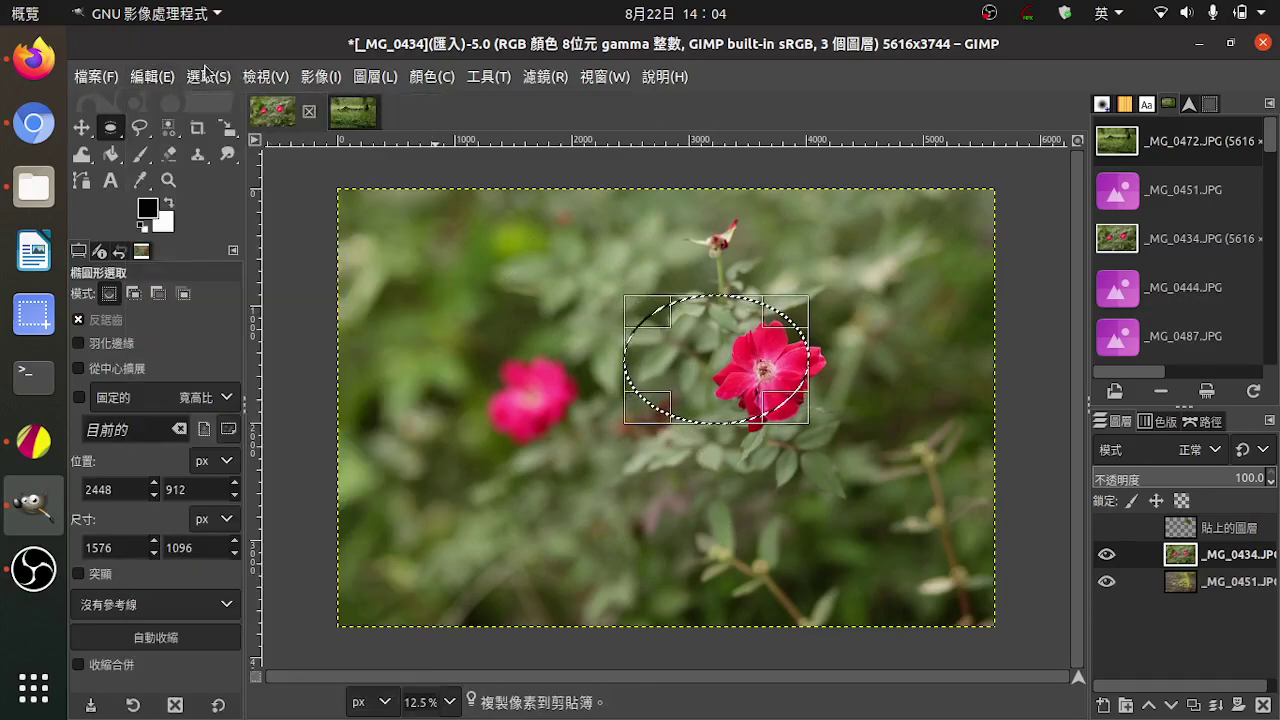
left_click(209, 77)
left_click(228, 136)
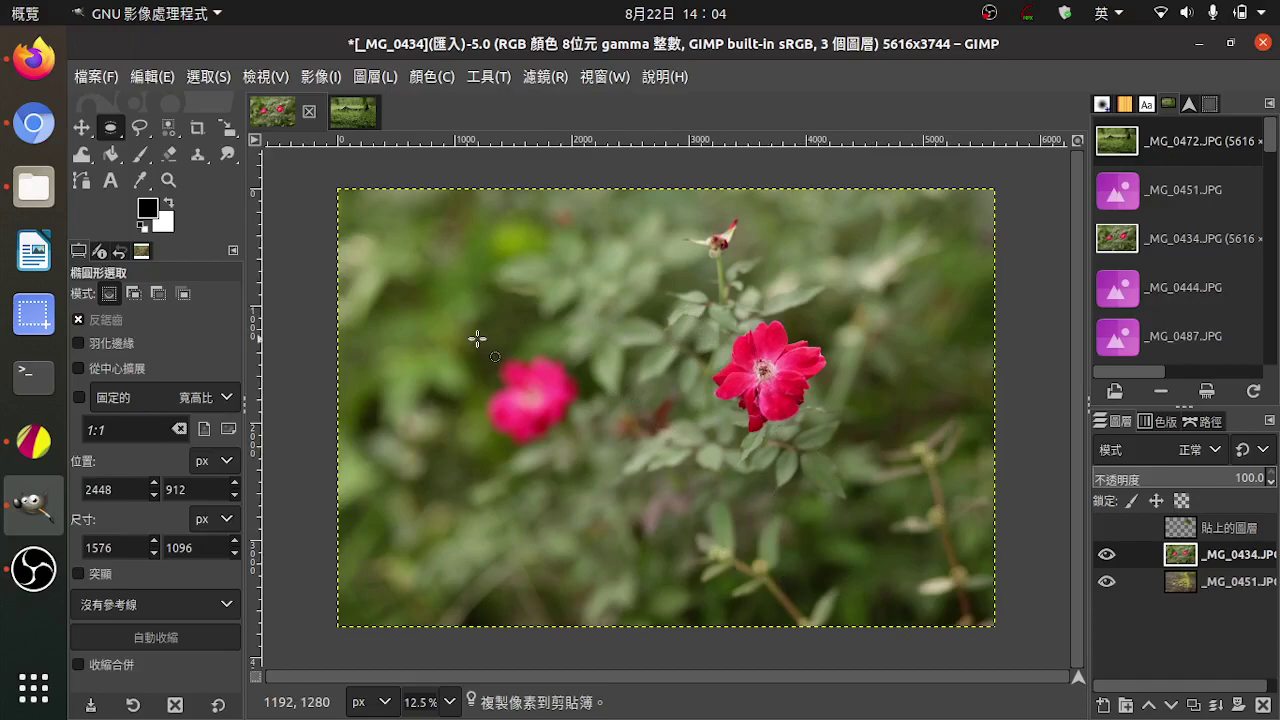
left_click(150, 80)
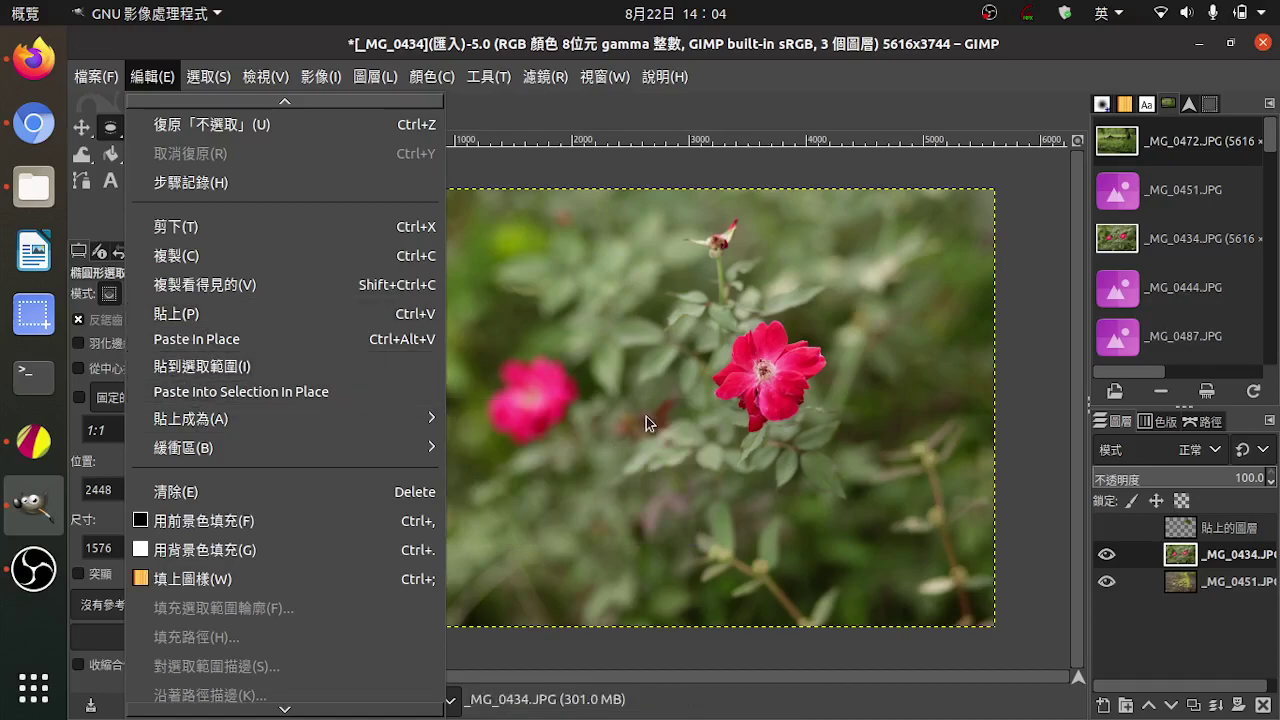
left_click(646, 416)
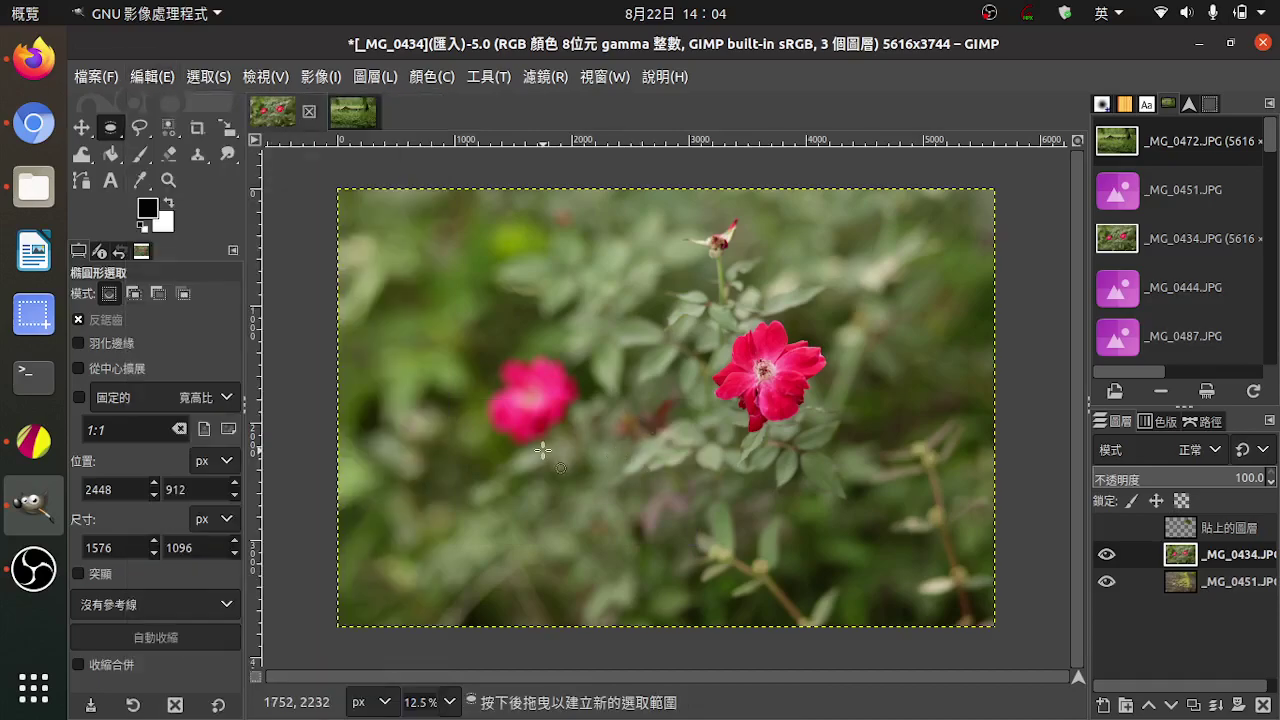